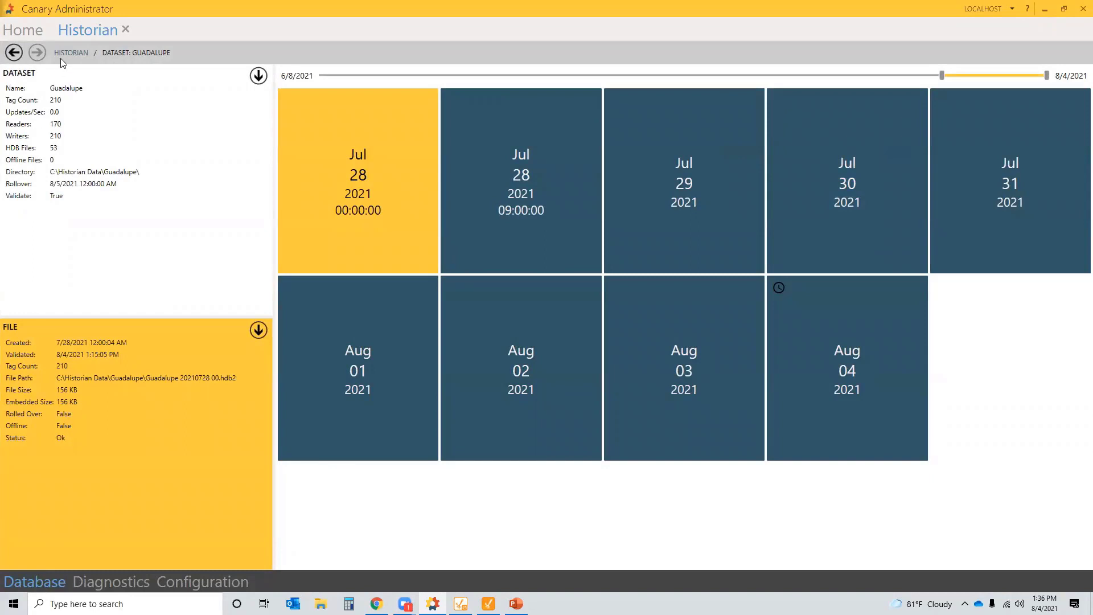
- Show the Station01.Pump01.Flow values from the Martin dataset's Aug 04 2021 file (MARTIN 20210804 13.HDB2)
left_click(69, 52)
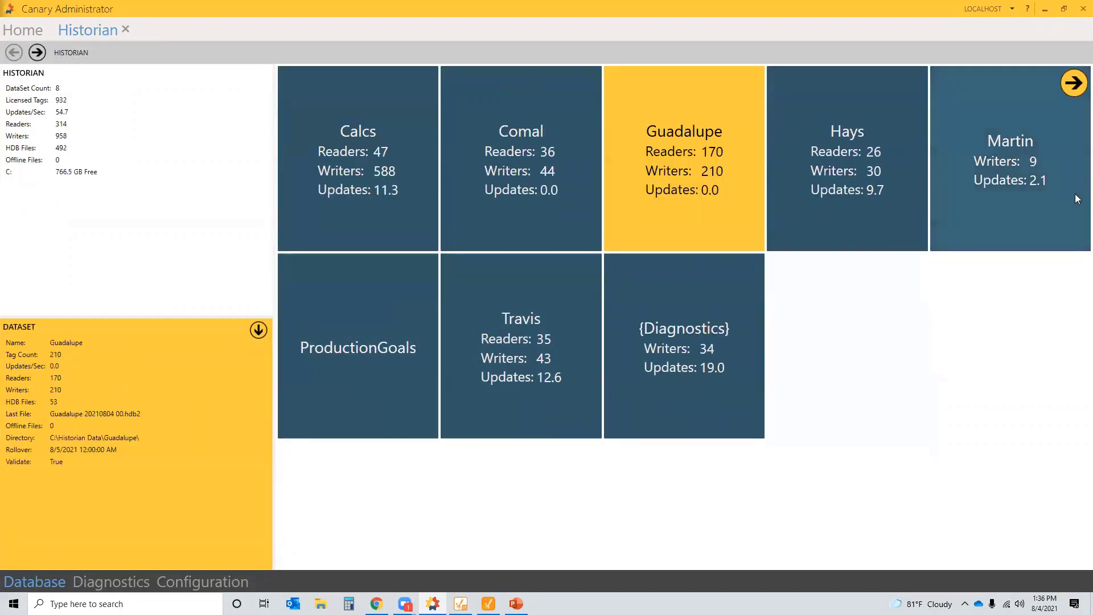
left_click(1041, 167)
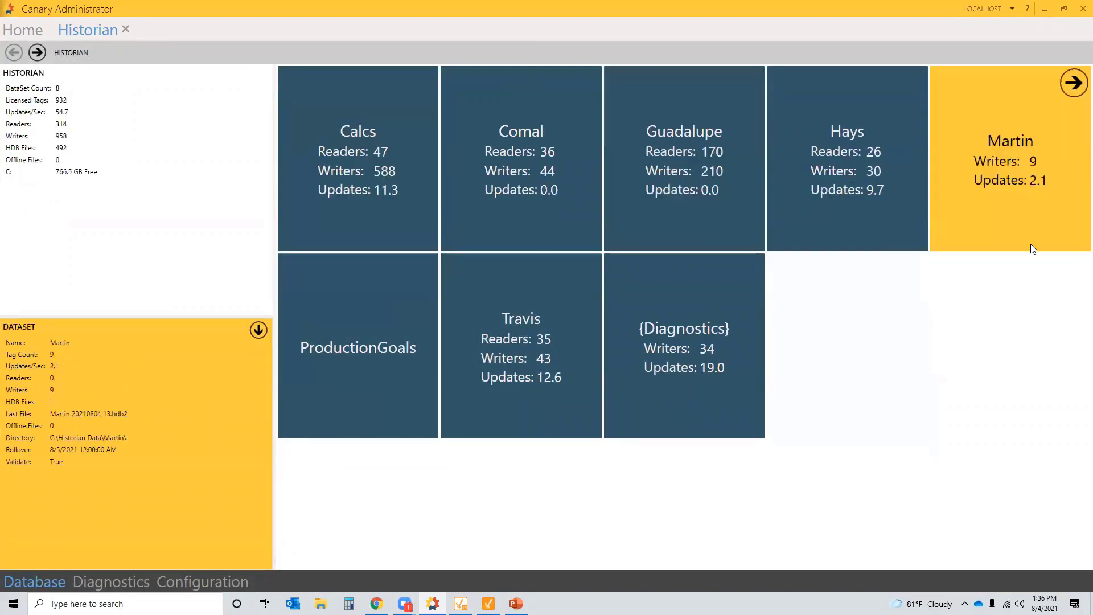
double_click(1016, 209)
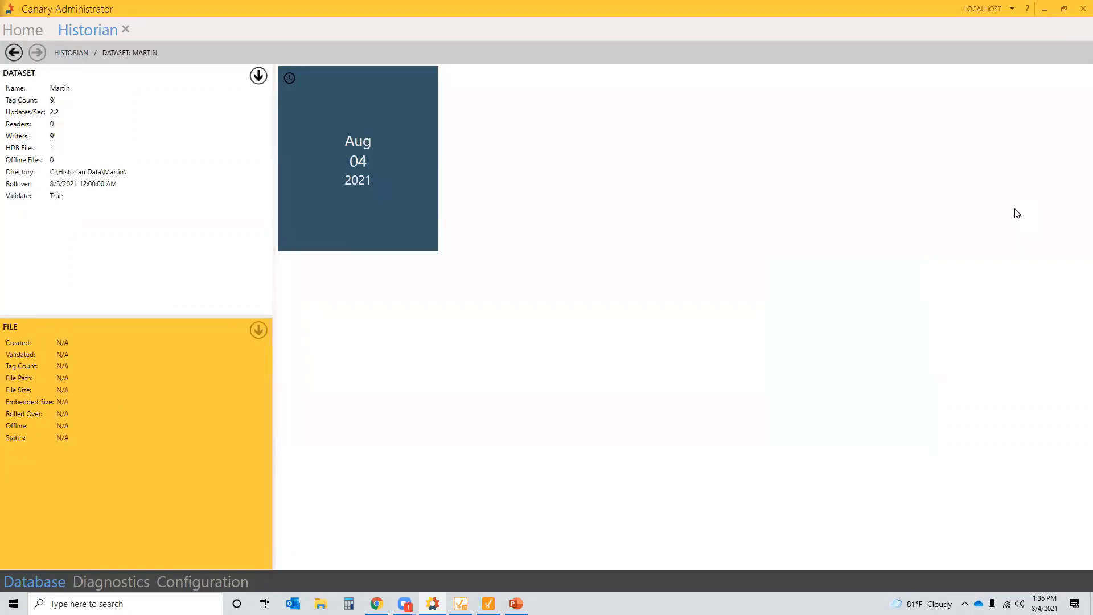
double_click(358, 172)
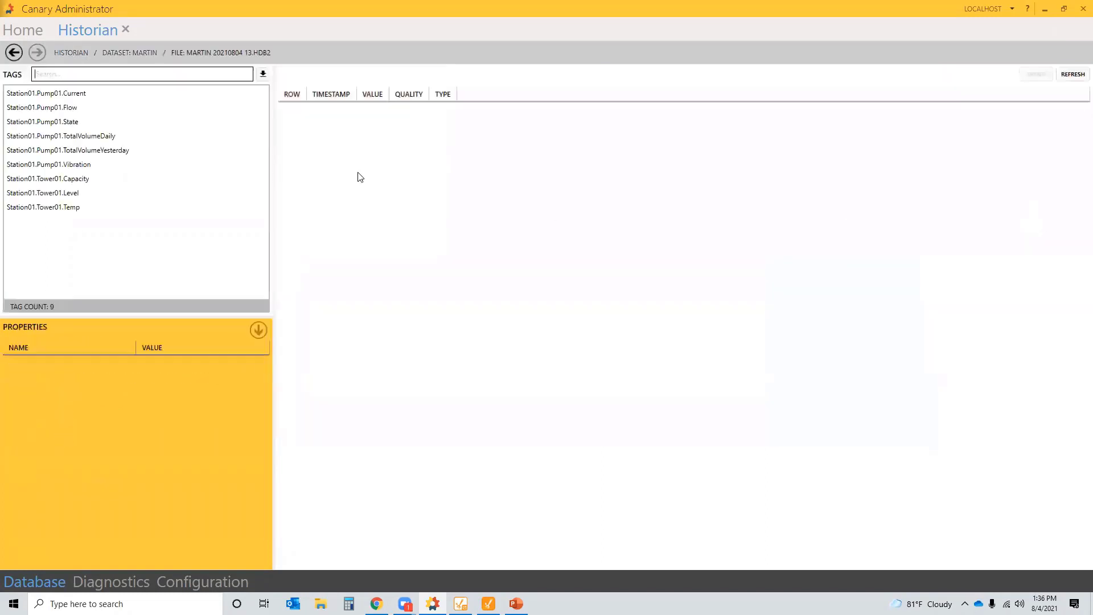
left_click(56, 113)
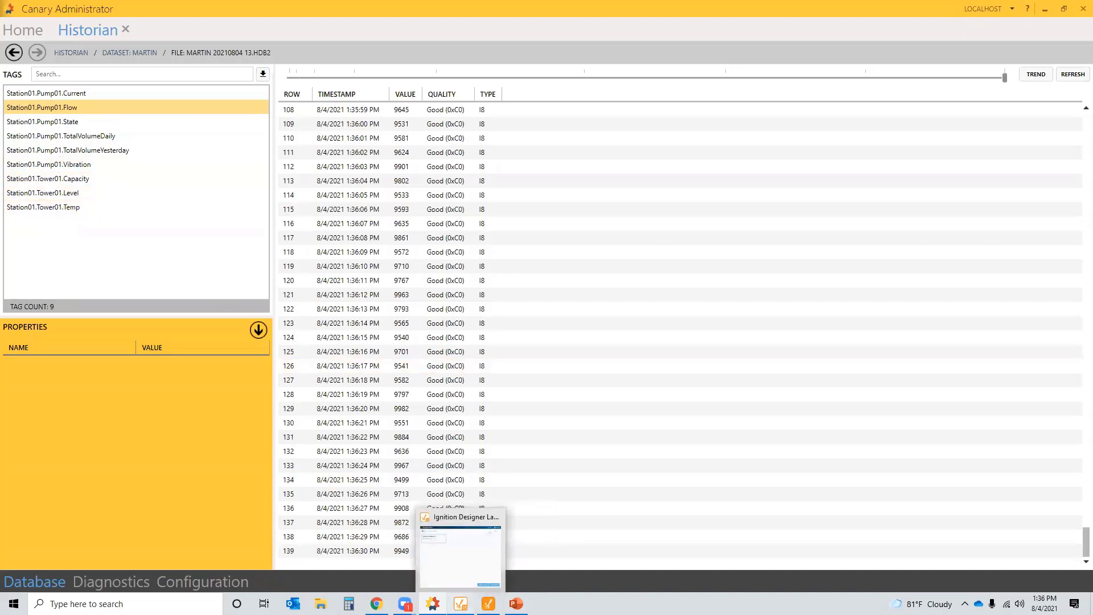
- In Ignition Designer, expand the Station01, Pump01 and Tower01 tag folders in the Tag Browser
left_click(489, 603)
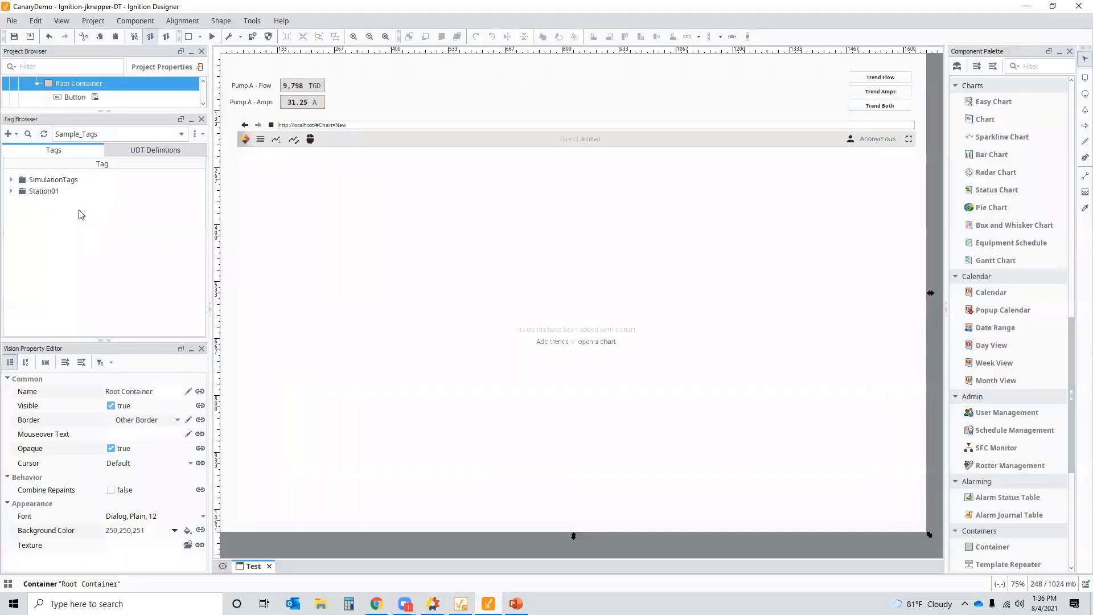
left_click(12, 192)
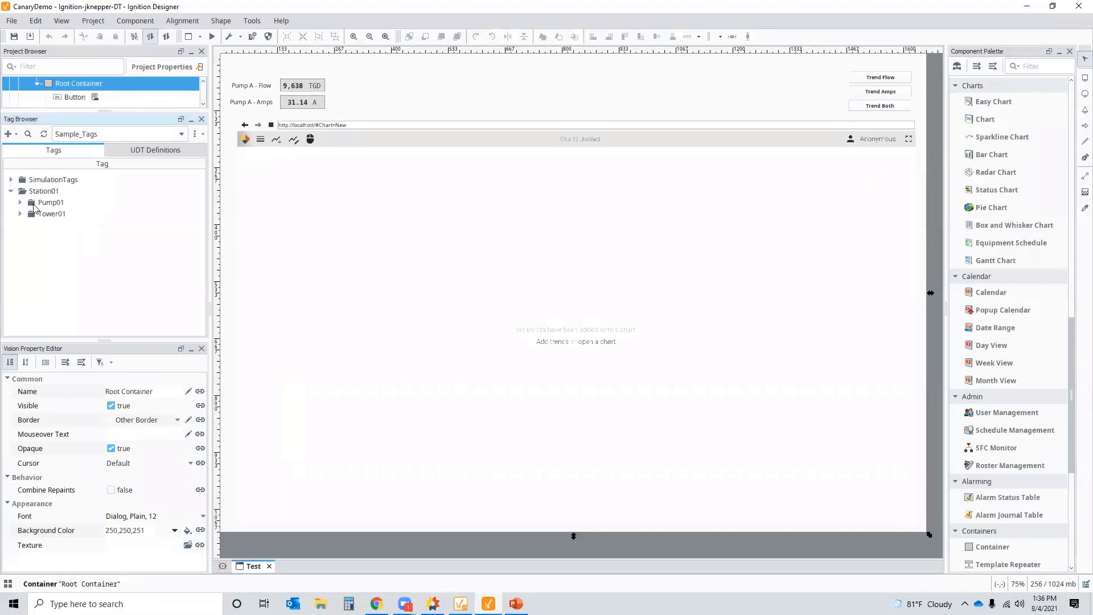
left_click(19, 202)
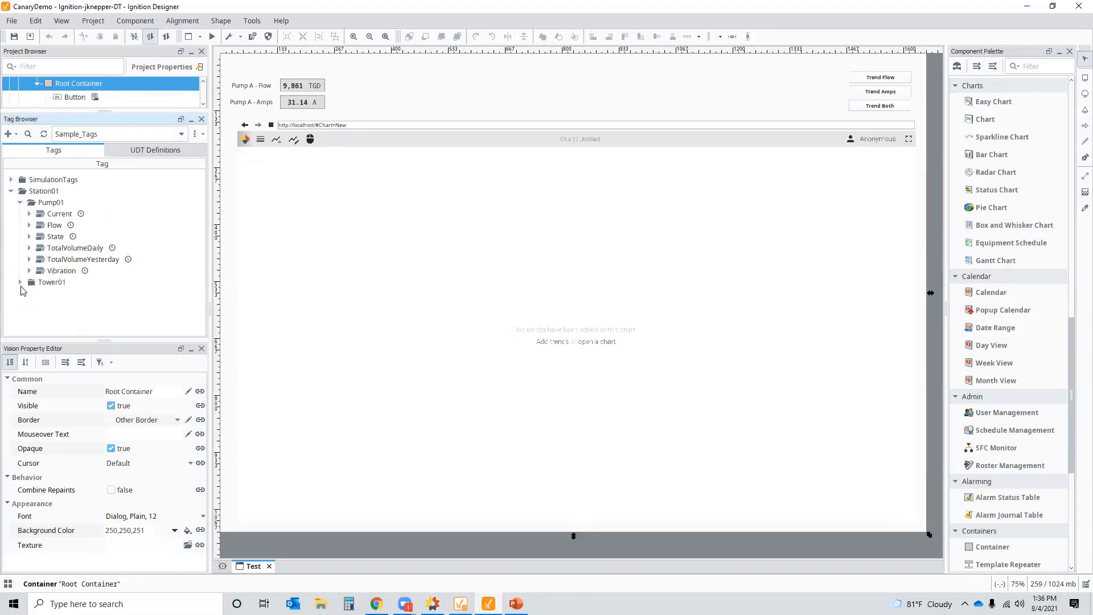
left_click(20, 282)
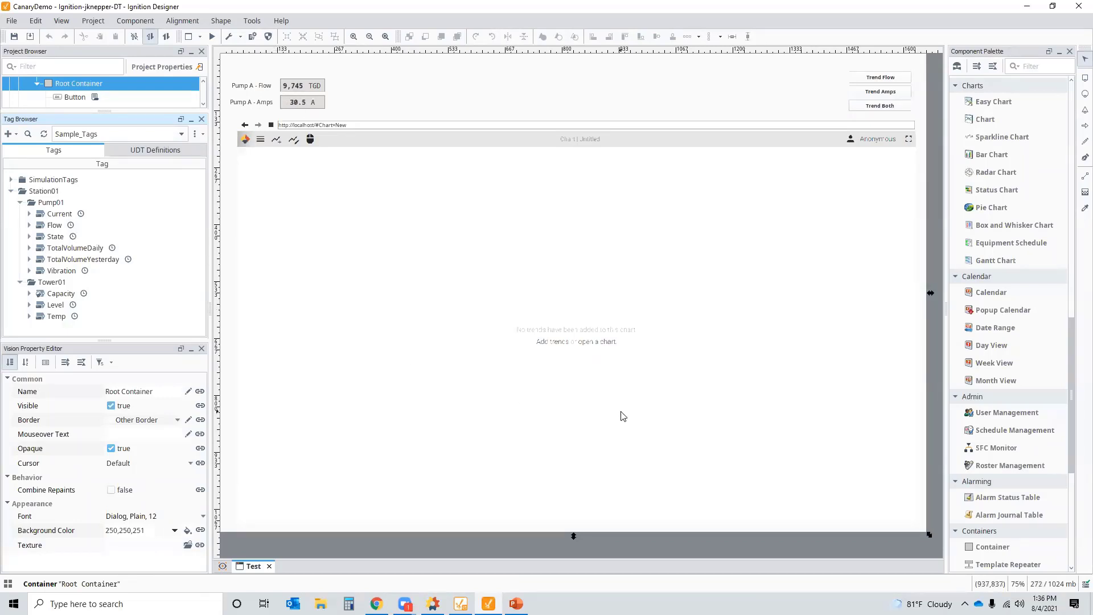
- Add a Web Browser component to the window and bring up the gateway's MQTT Distributor Settings page
left_click(415, 348)
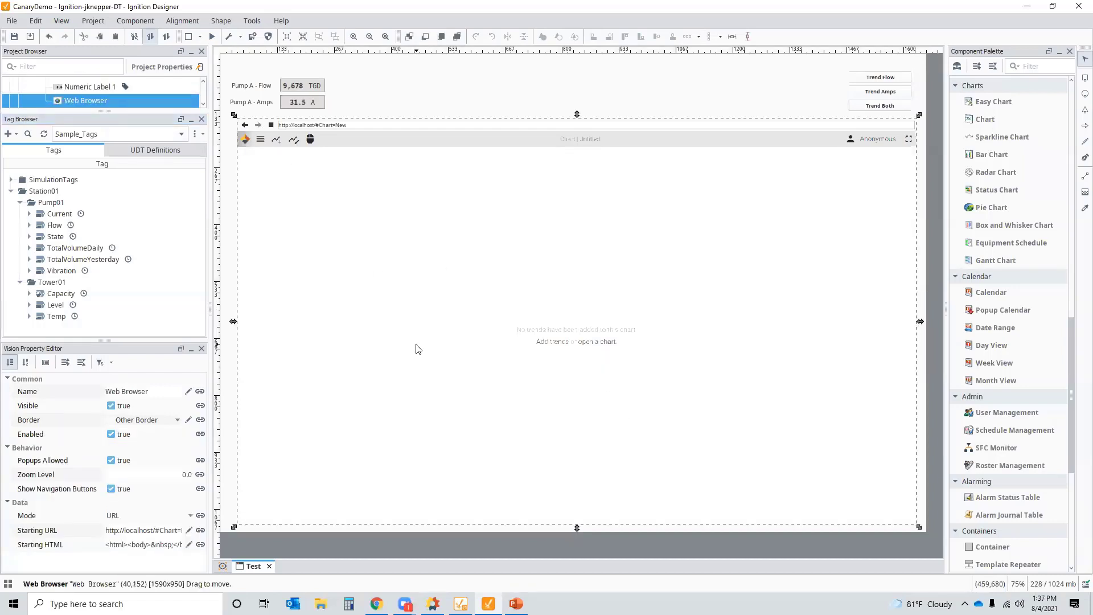
scroll(1017, 444, "down", 5)
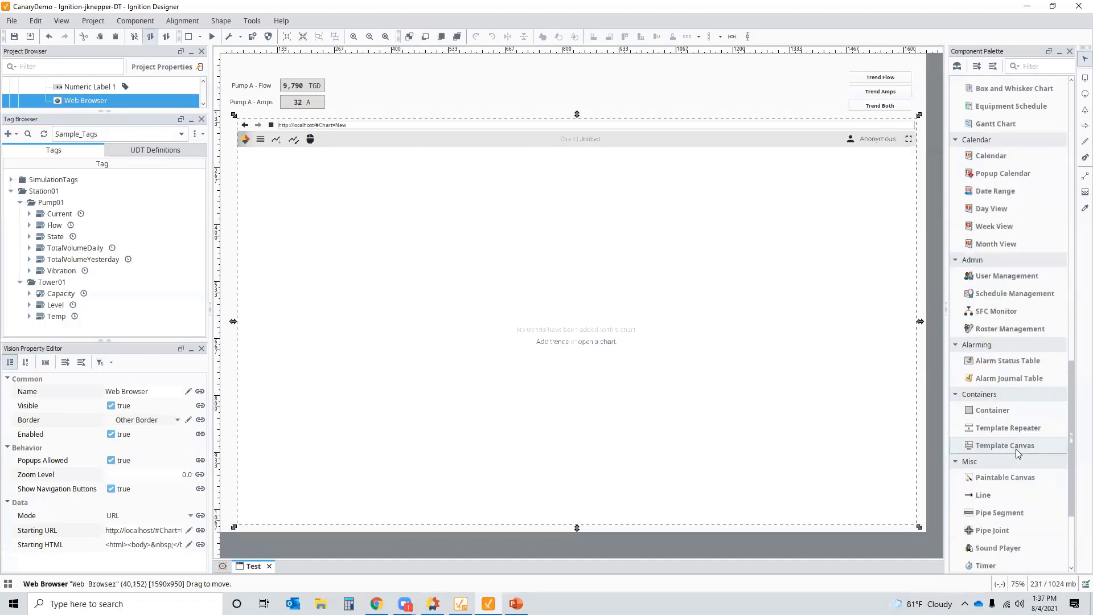
scroll(1016, 449, "down", 5)
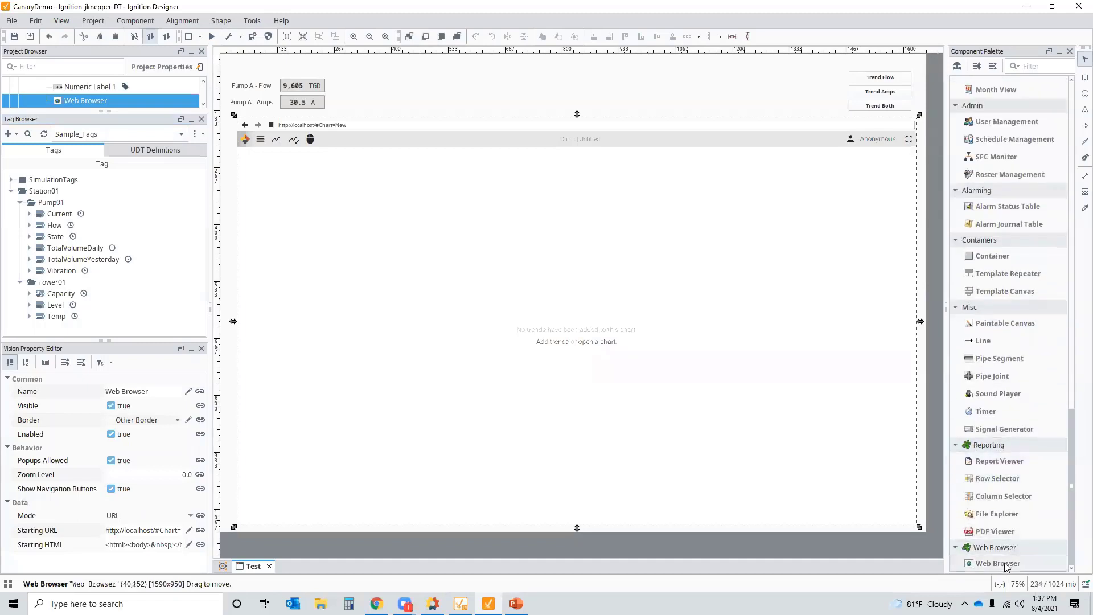
left_click(1005, 564)
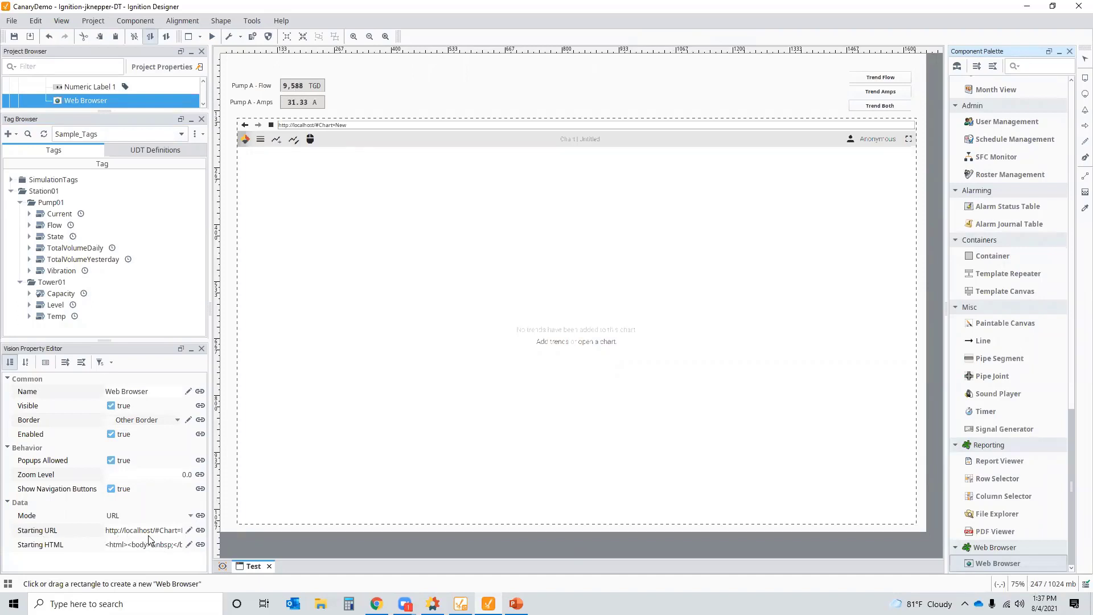
left_click(376, 603)
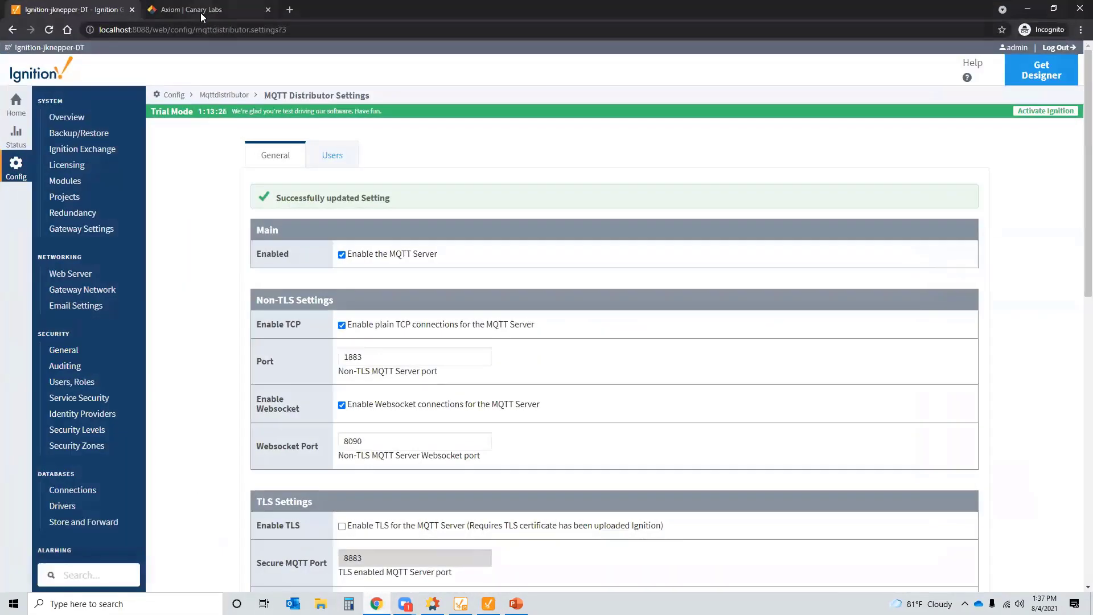
- Close Axiom's URL Parameters and Tutorials dialogs, leaving the empty Public/Blank chart
left_click(199, 11)
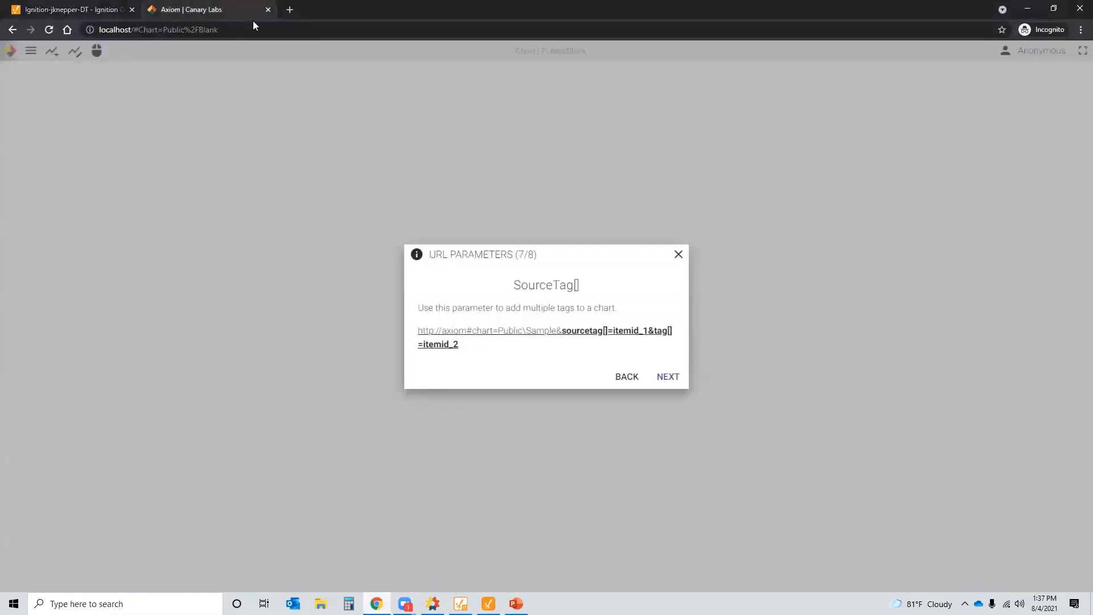
left_click(678, 254)
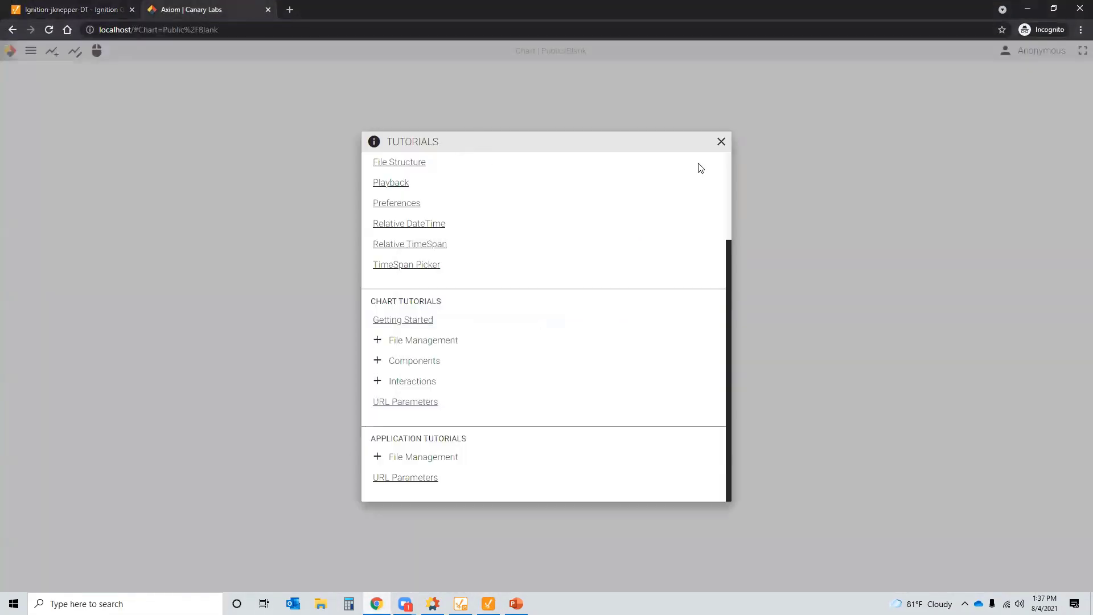
left_click(720, 142)
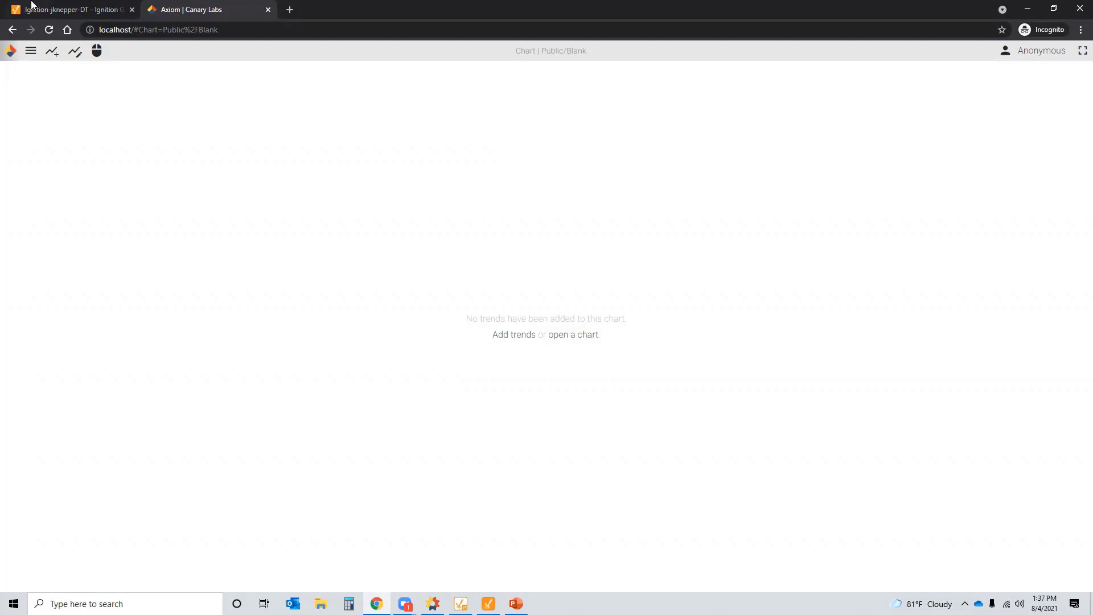
left_click(108, 33)
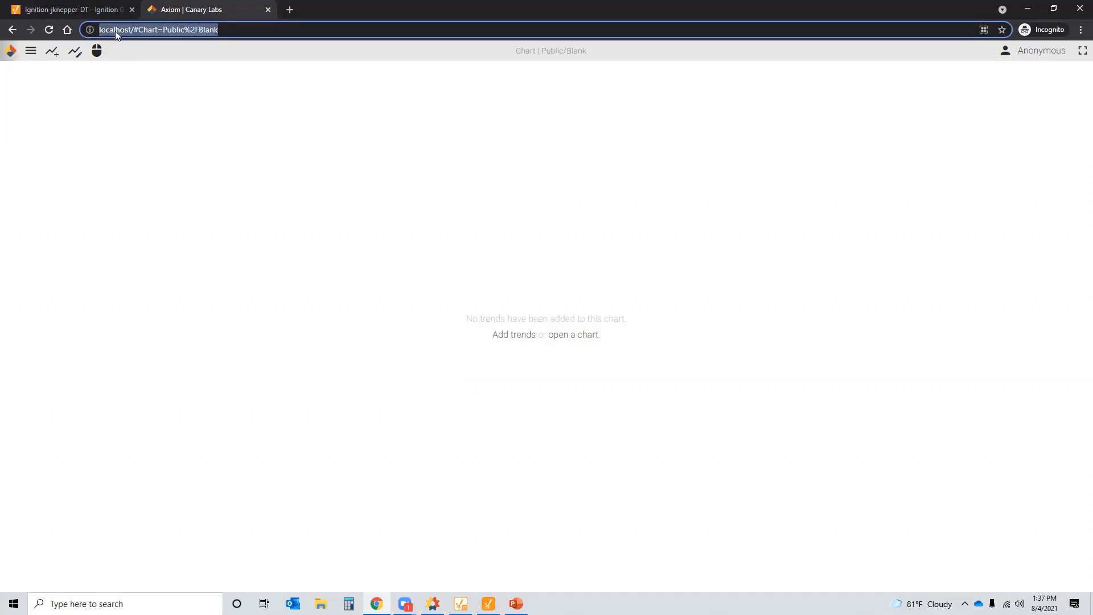
- Open the Blank chart from Axiom's Public folder
left_click(118, 31)
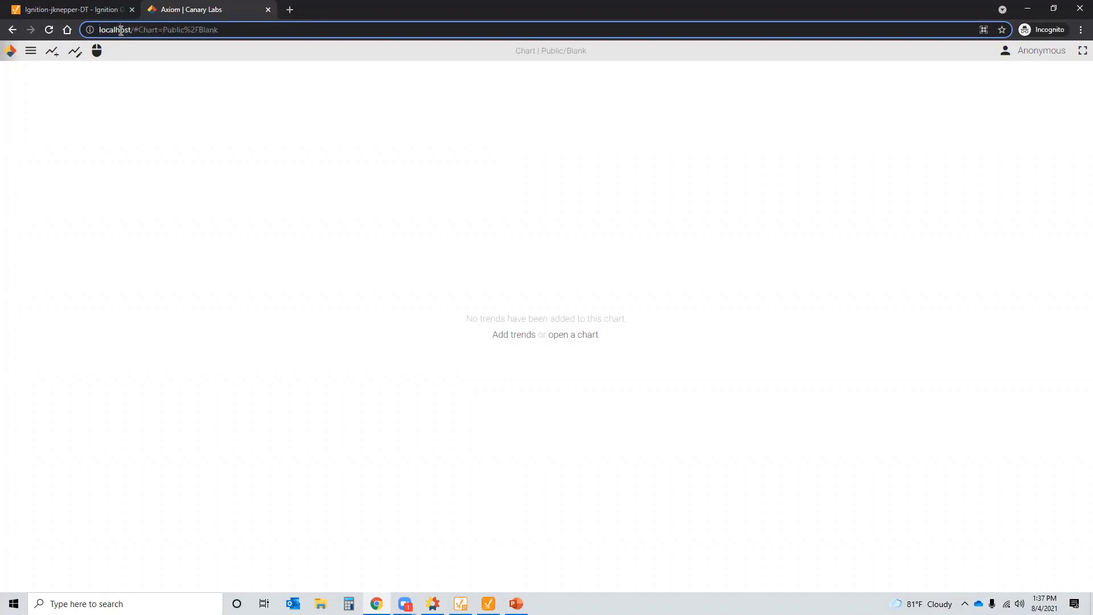
left_click(31, 53)
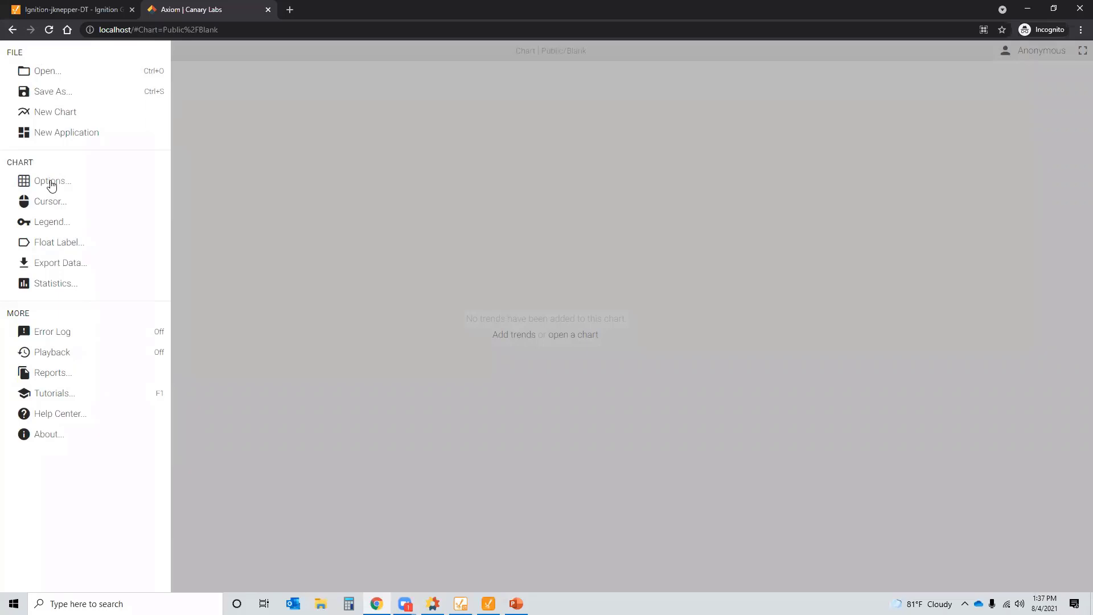
left_click(42, 74)
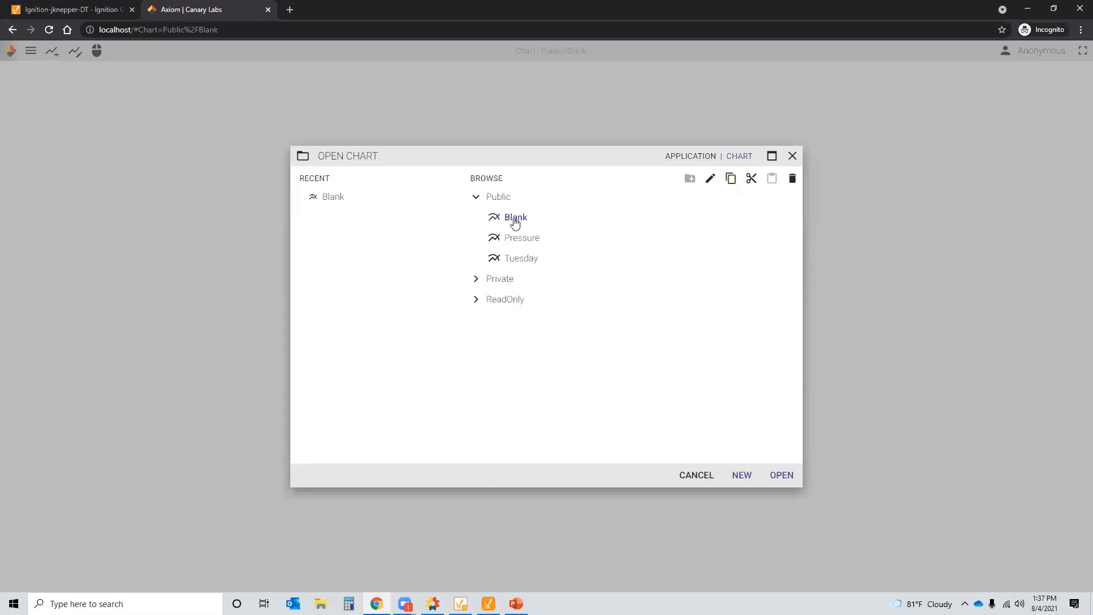
left_click(782, 474)
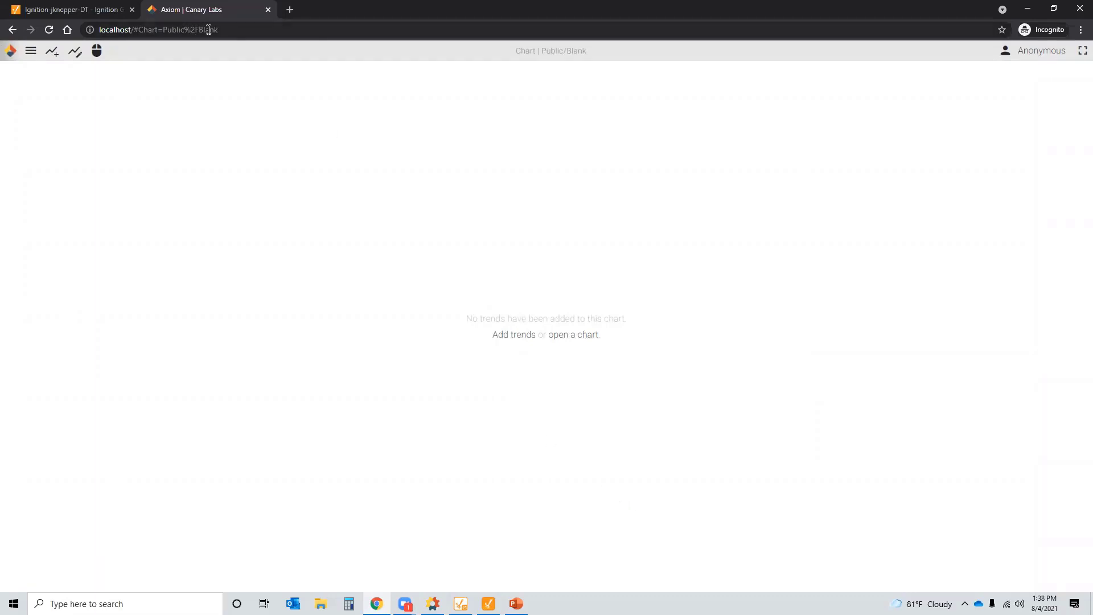
- Select the chart's full URL in the address bar and return to Ignition Designer
left_click(237, 29)
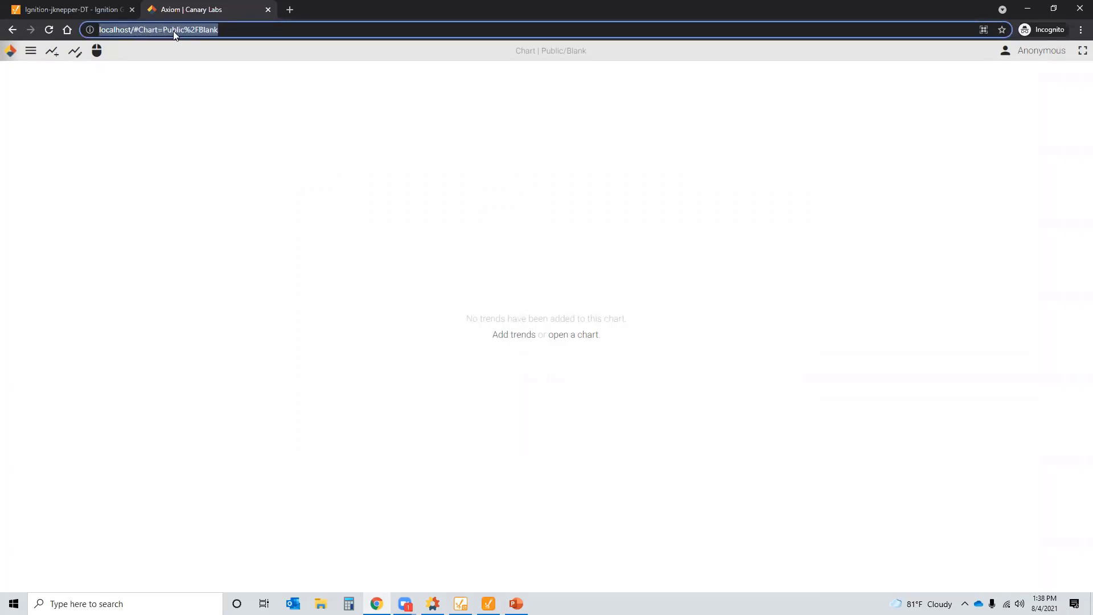
left_click(226, 31)
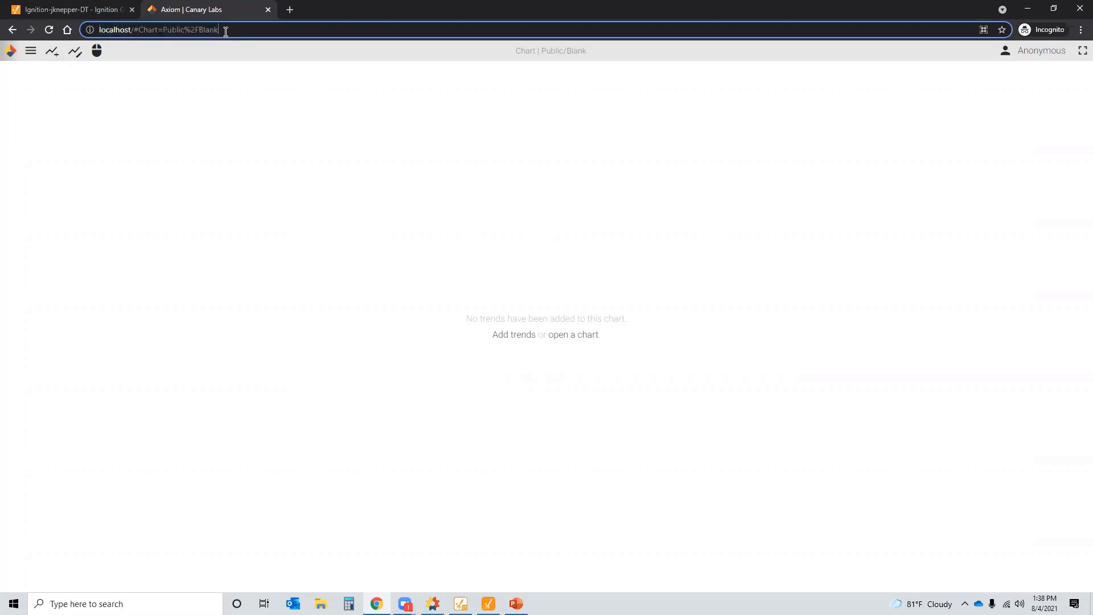
left_click_drag(232, 31, 98, 24)
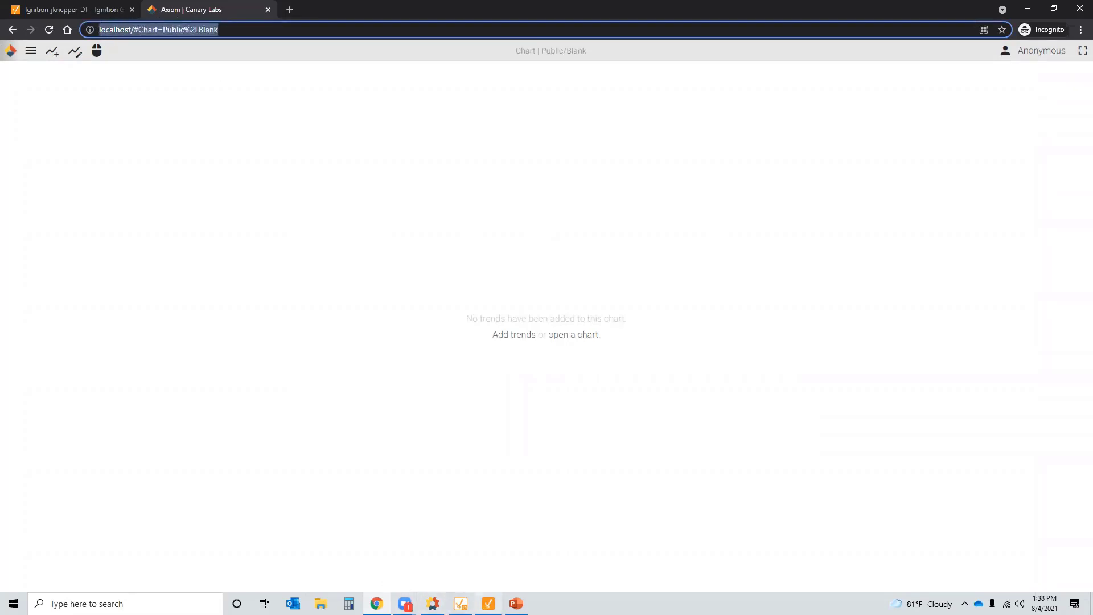
left_click(488, 603)
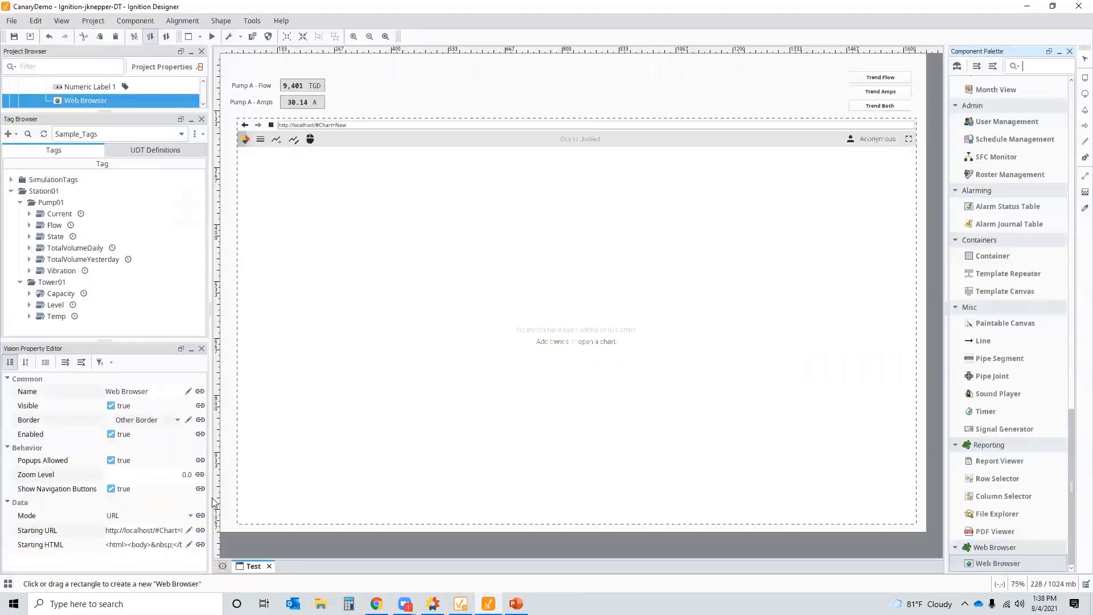
- Set the Web Browser's Starting URL to the pasted Axiom address trimmed to end at Public%2FBlank
left_click_drag(205, 503, 282, 501)
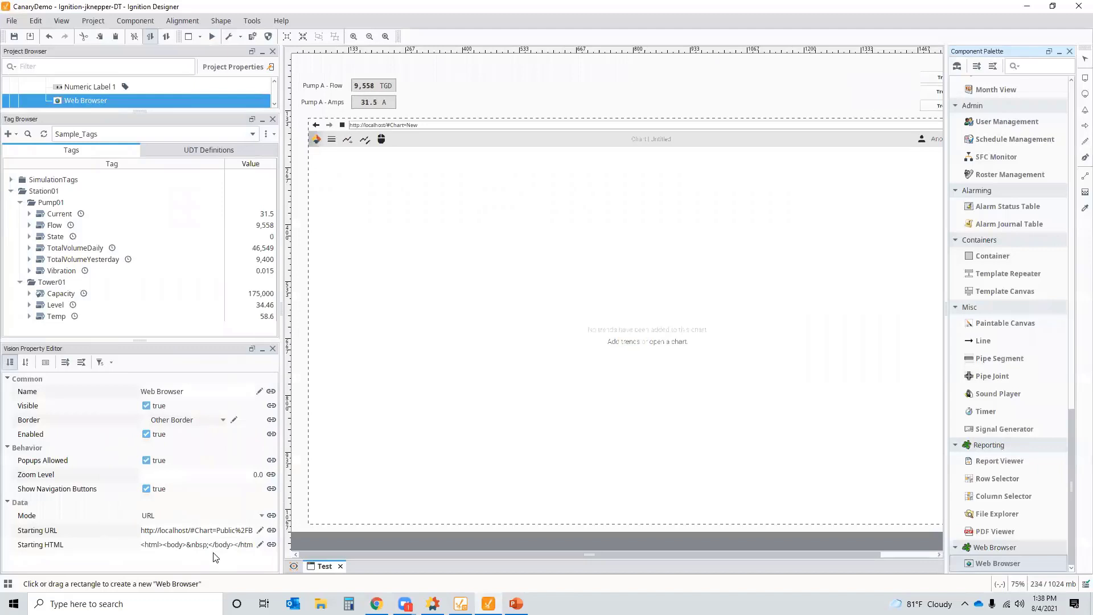
left_click(243, 531)
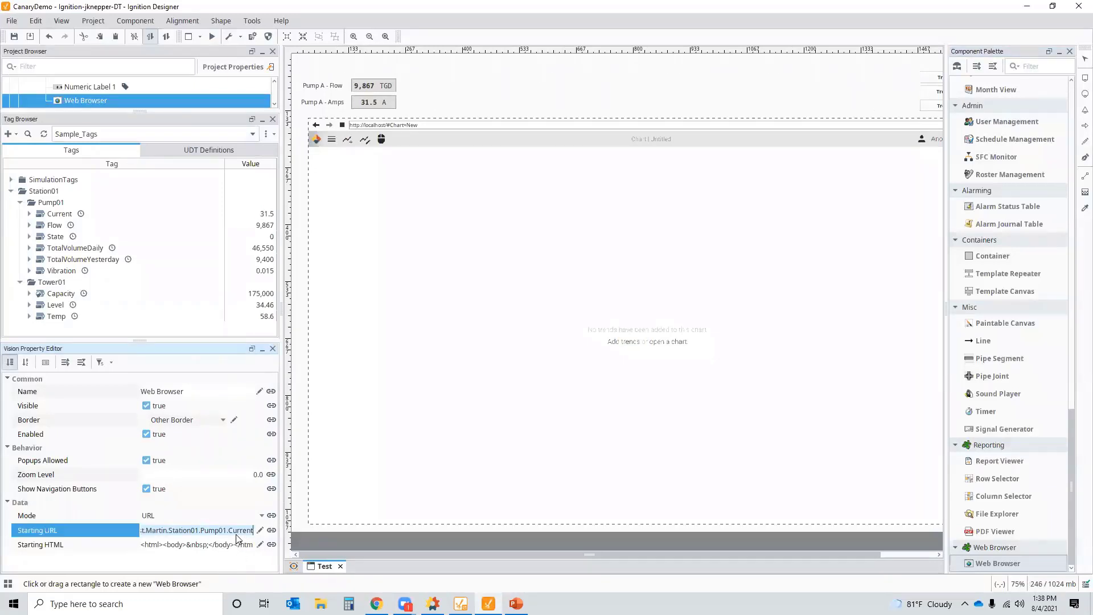
key("ctrl+a")
key("BackSpace")
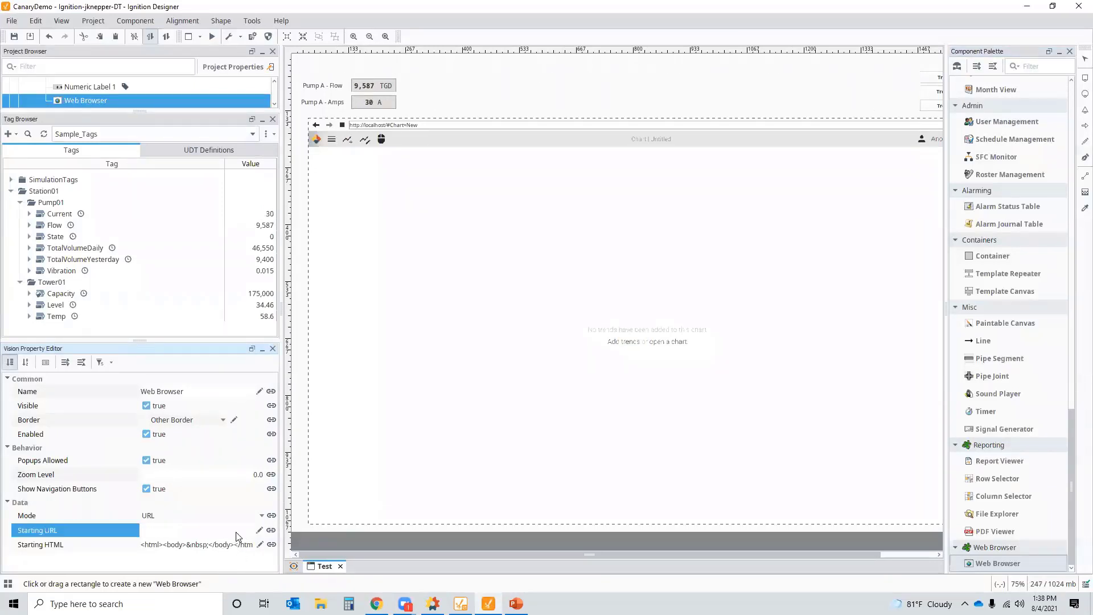
key("ctrl+v")
key("BackSpace")
key("BackSpace")
key("BackSpace")
key("BackSpace")
key("BackSpace")
key("BackSpace")
key("BackSpace")
key("BackSpace")
key("BackSpace")
key("BackSpace")
key("BackSpace")
key("BackSpace")
key("BackSpace")
key("BackSpace")
key("BackSpace")
key("BackSpace")
key("BackSpace")
key("BackSpace")
key("BackSpace")
key("BackSpace")
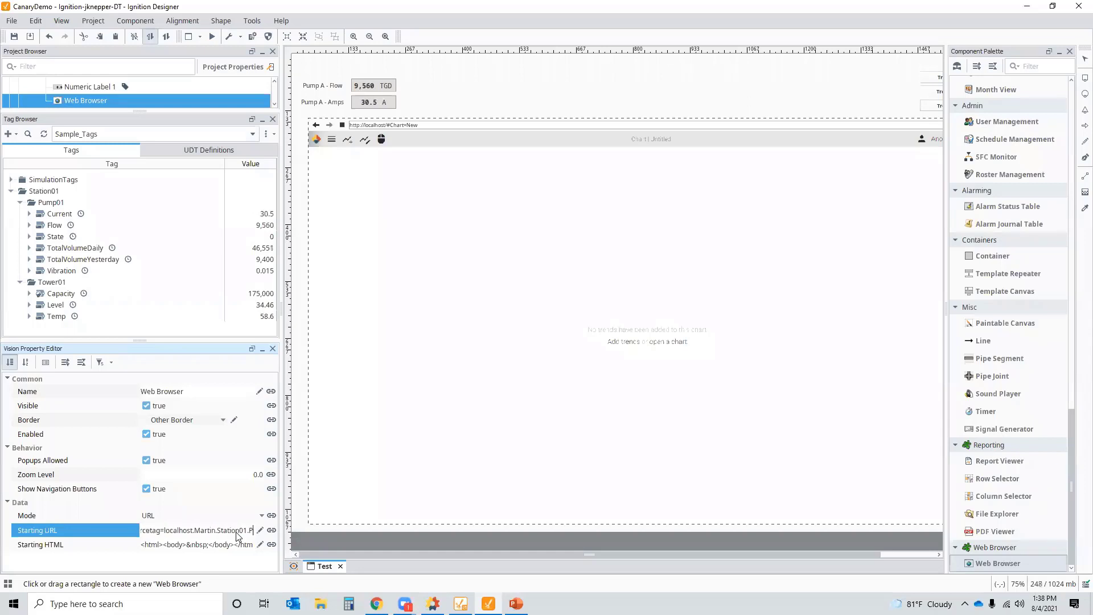
key("BackSpace")
key("BackSpace")
key("BackSpace")
key("BackSpace")
key("BackSpace")
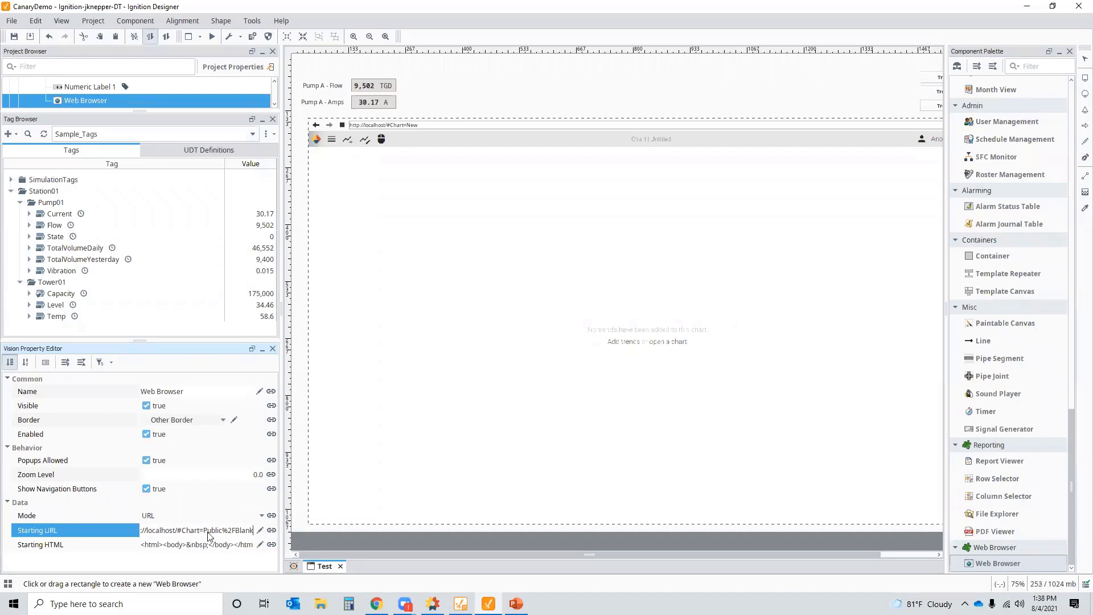
left_click(245, 542)
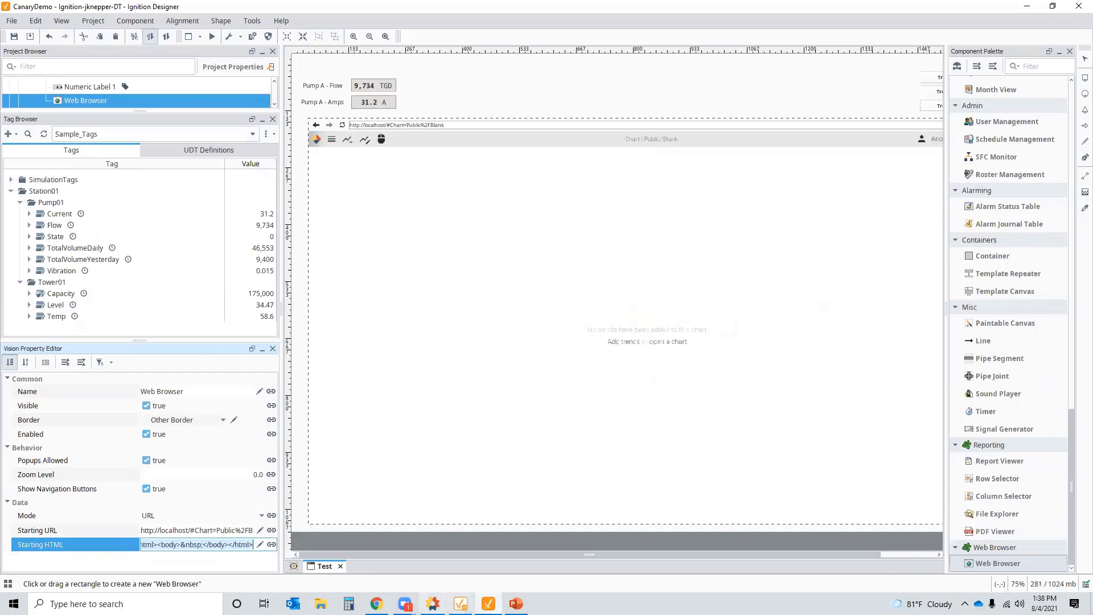
left_click(376, 602)
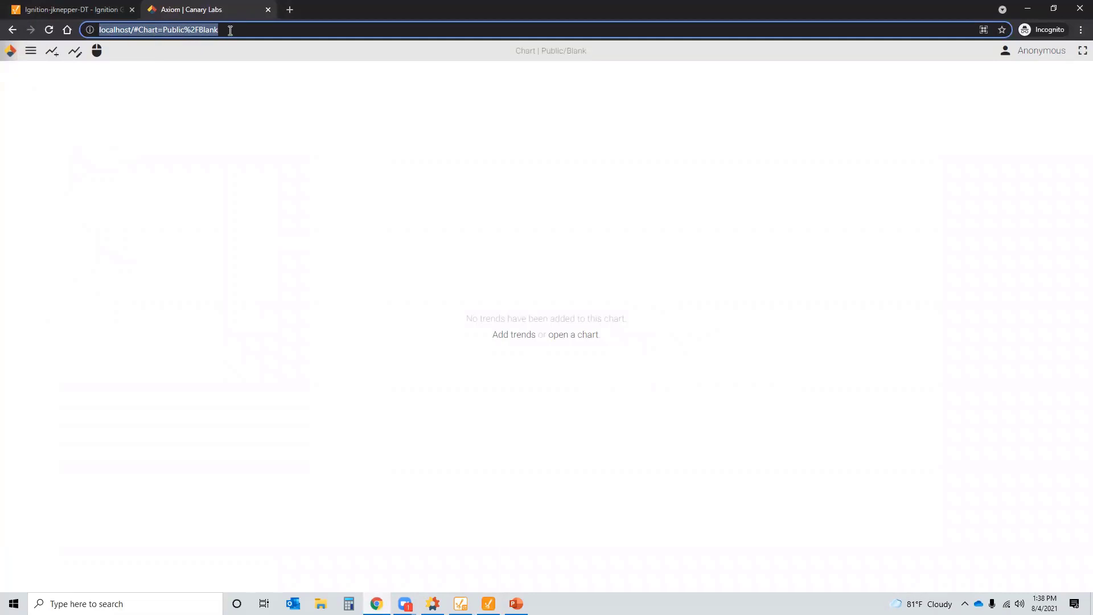
- Open the URL Parameters chart tutorial from Axiom's Tutorials list
left_click(31, 52)
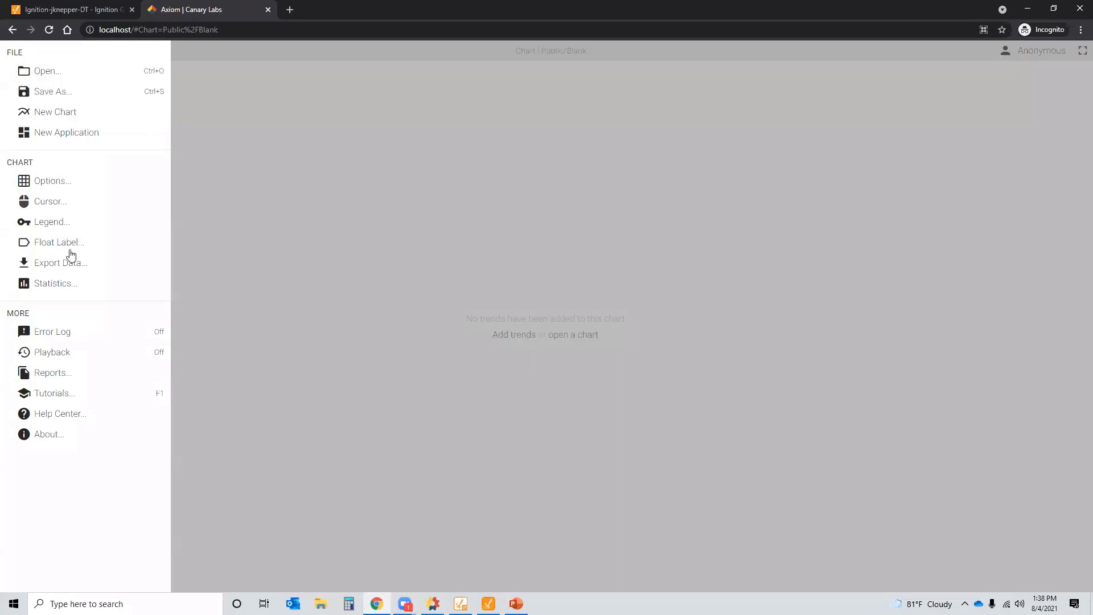
left_click(60, 399)
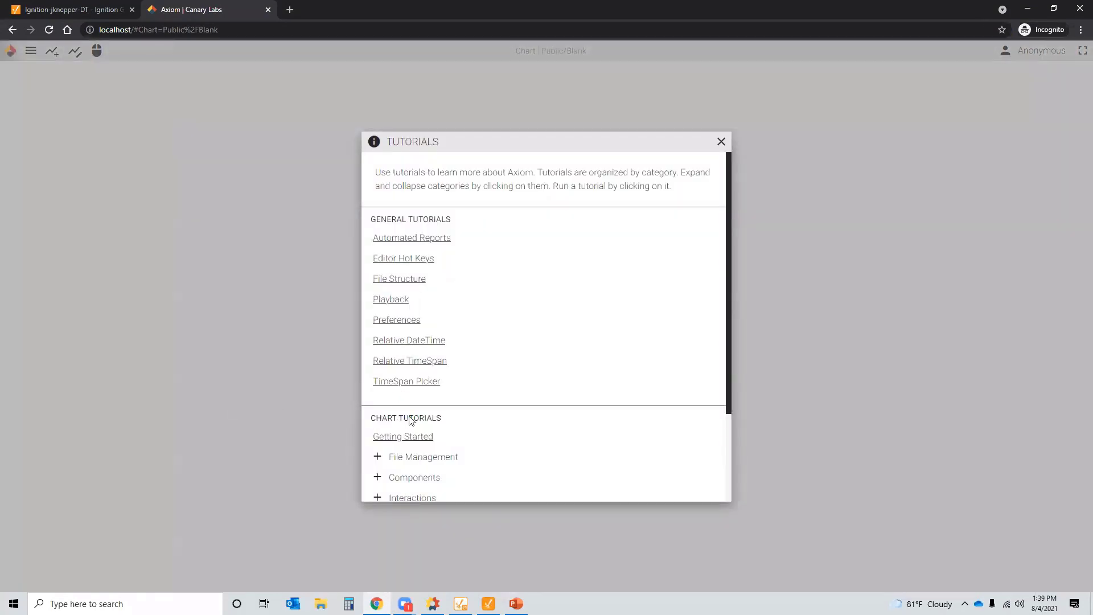
scroll(411, 419, "down", 2)
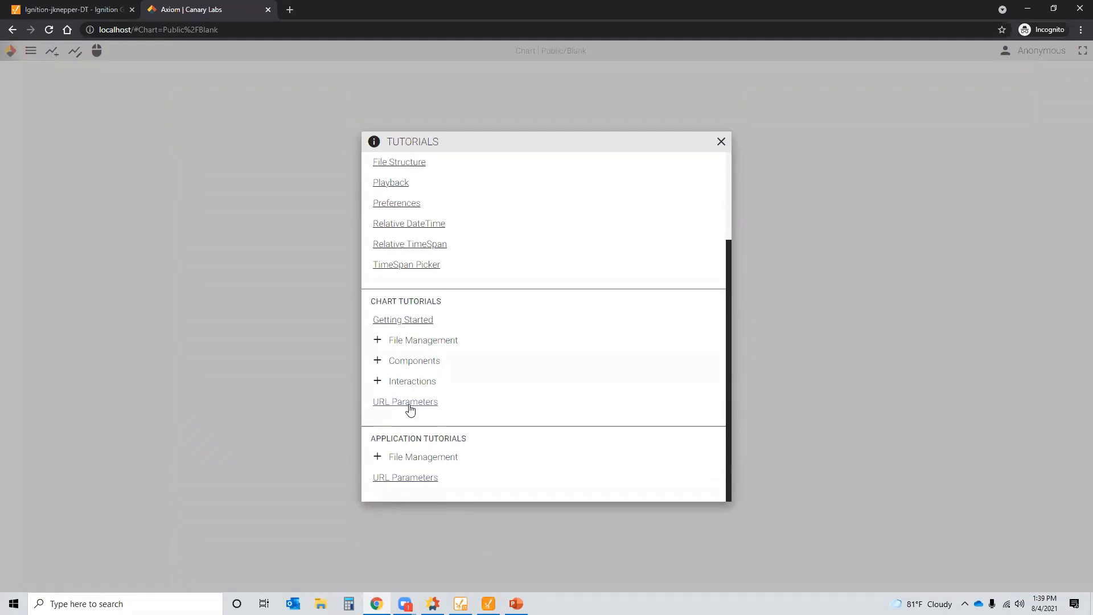
left_click(407, 403)
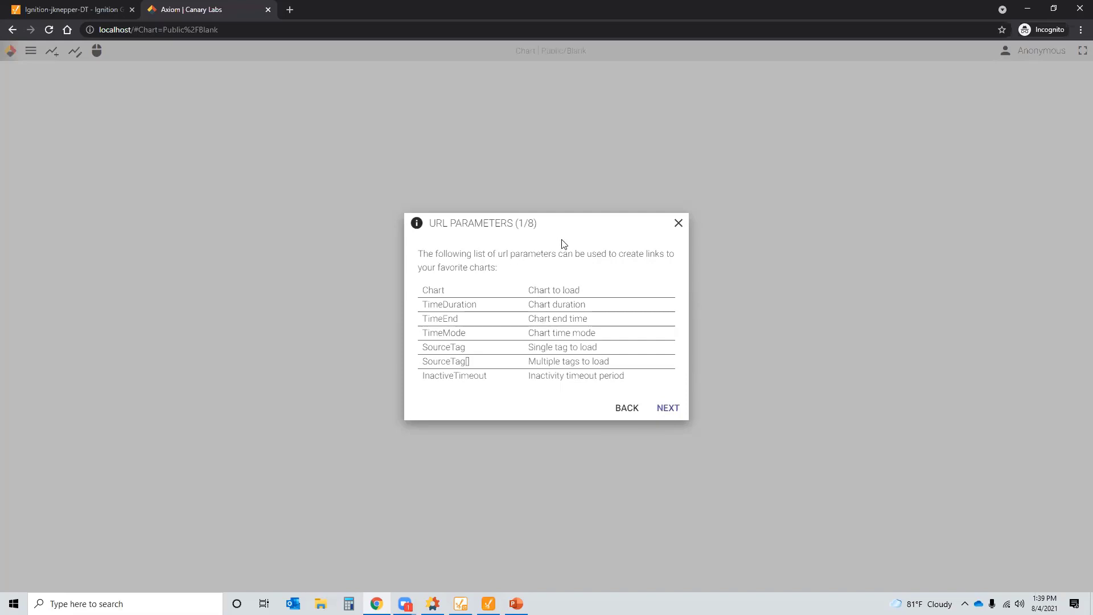
- Step through the URL Parameters pages from Chart to SourceTag[], then back to TimeMode
left_click(668, 419)
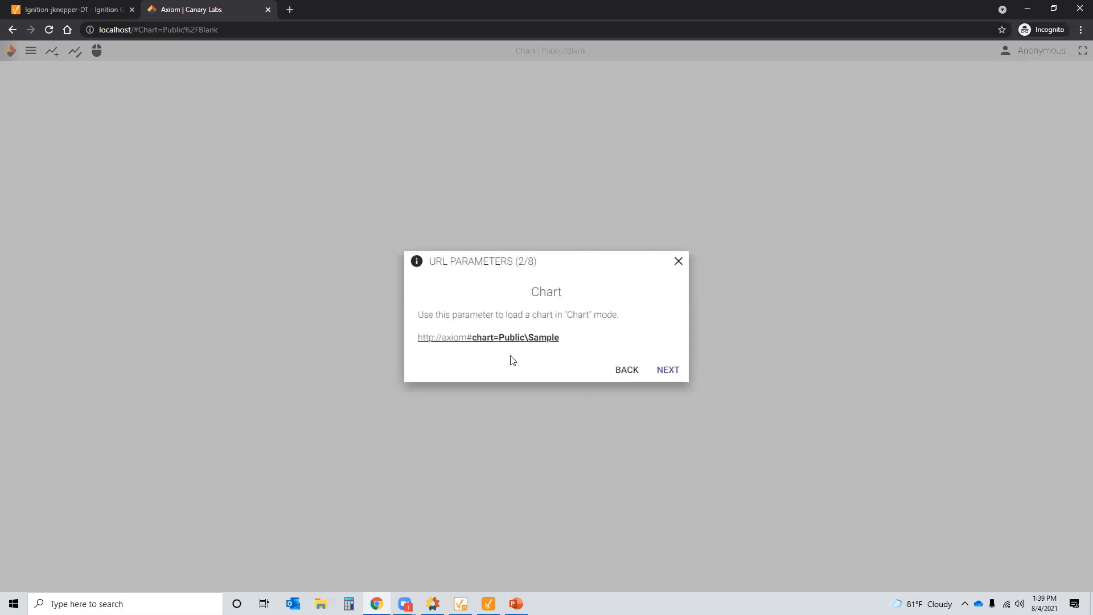
left_click(670, 373)
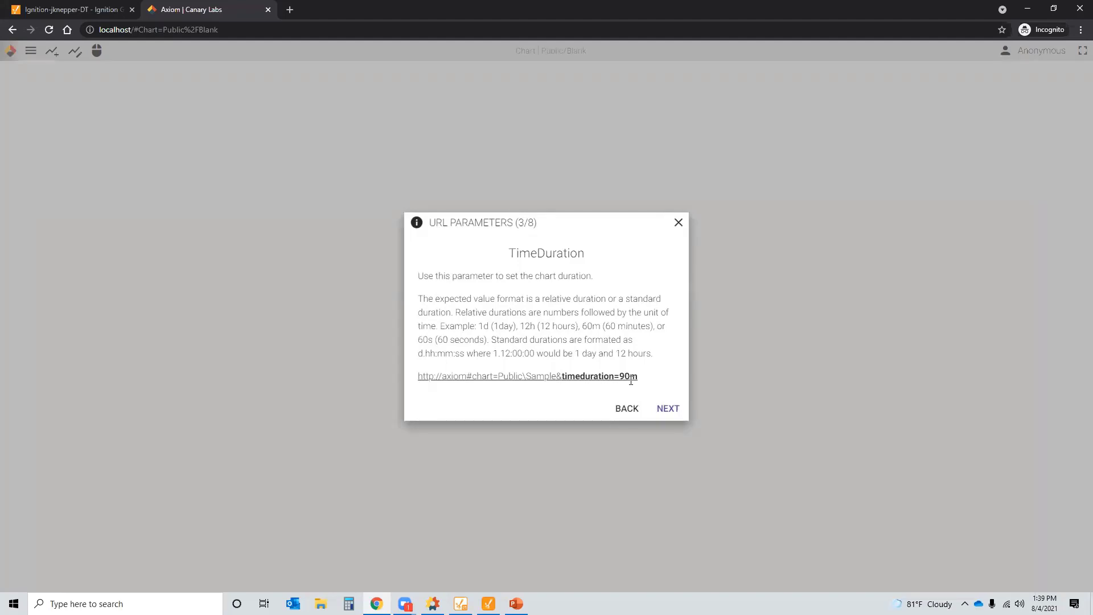
left_click(673, 407)
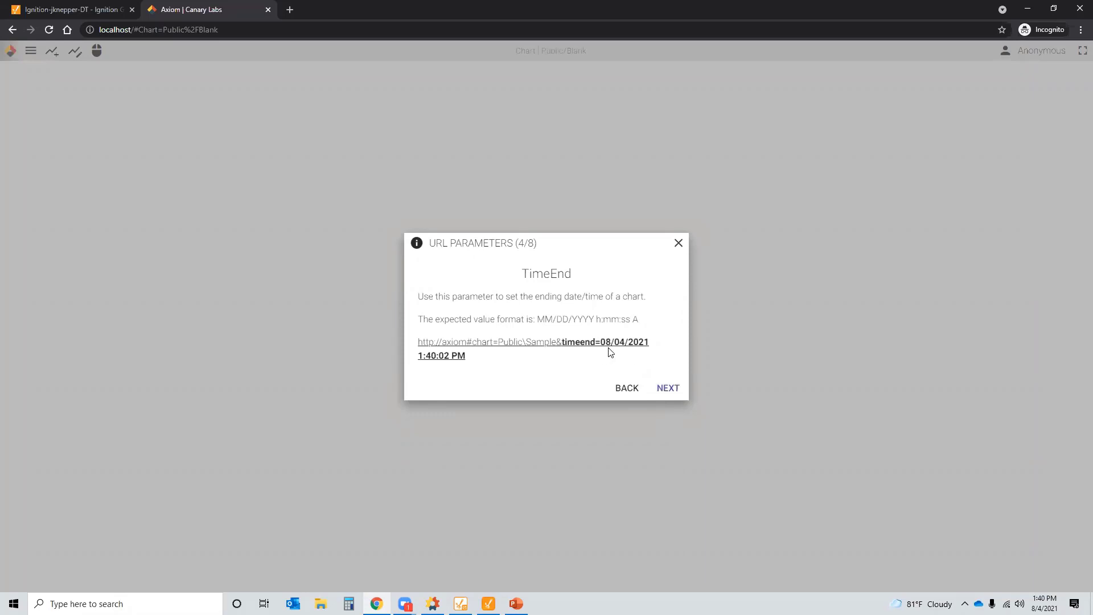
left_click(673, 389)
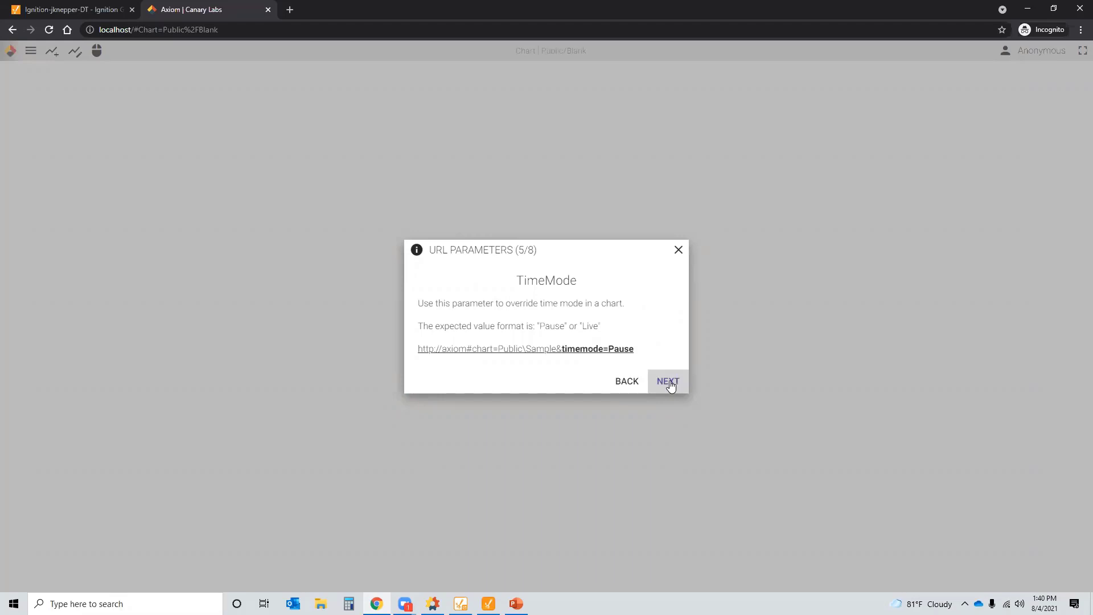
left_click(669, 382)
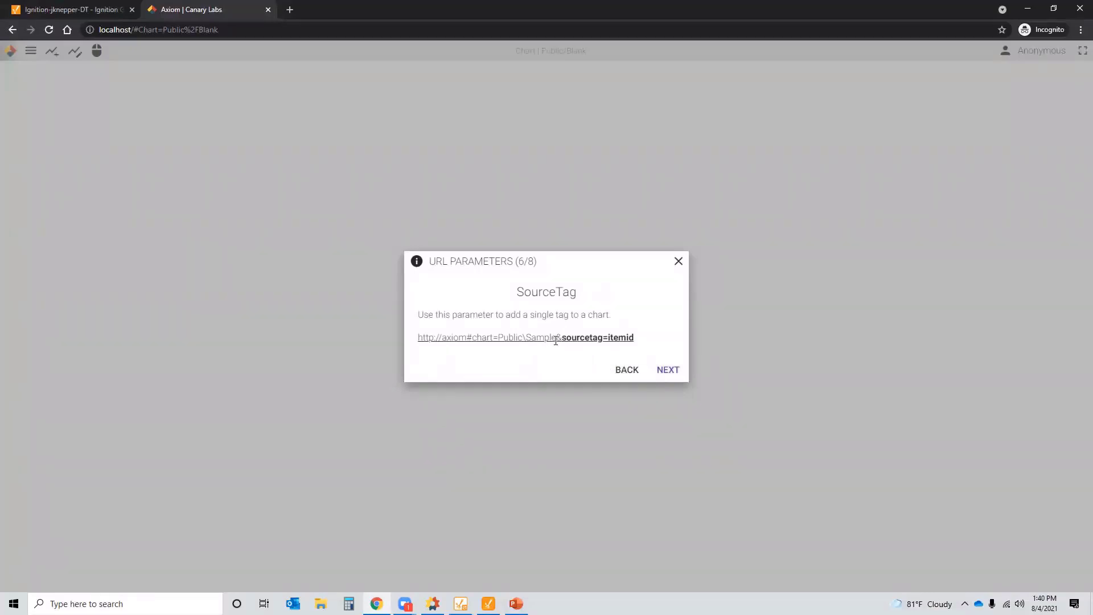
left_click(675, 369)
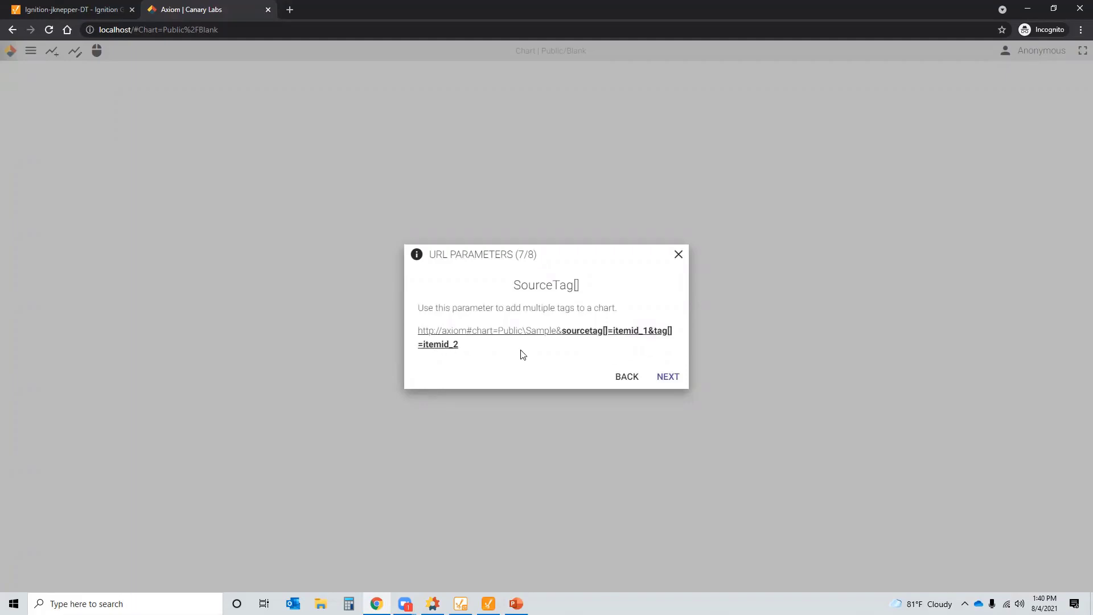
left_click(629, 376)
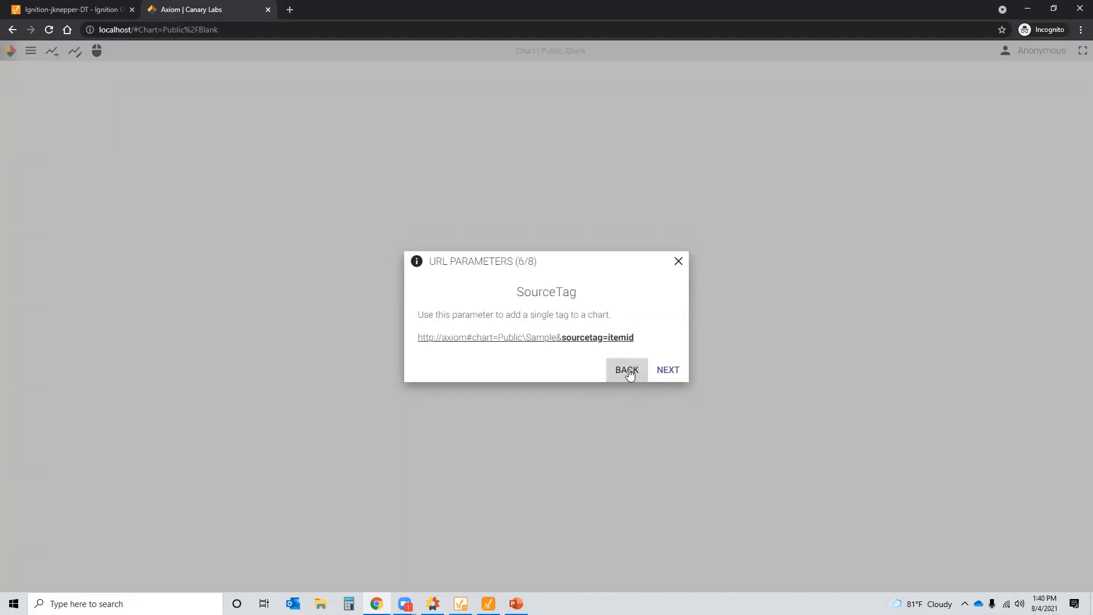
left_click(630, 374)
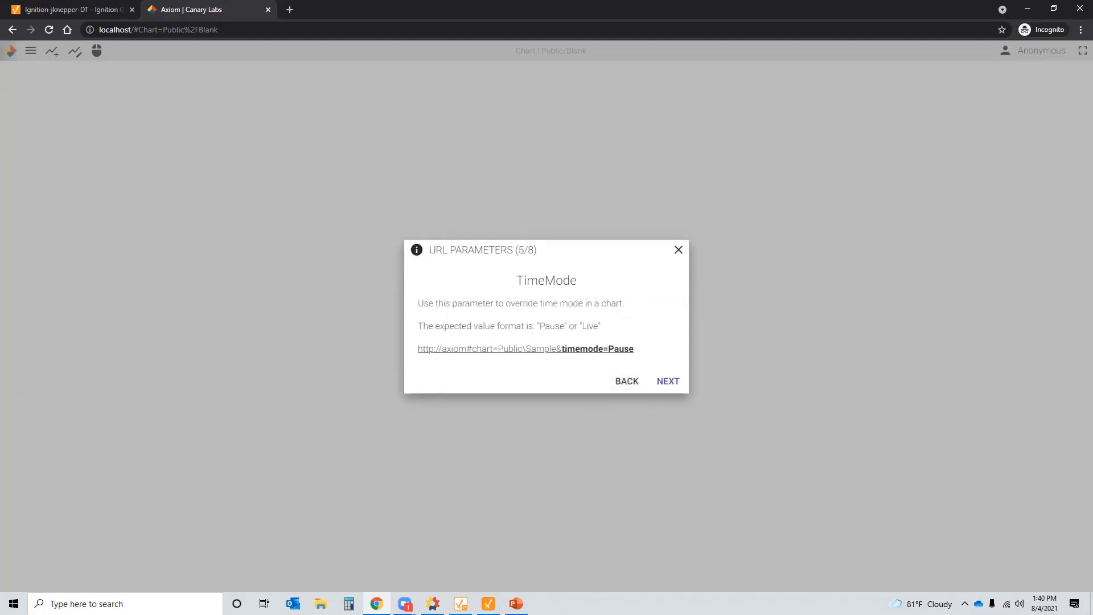
- Minimize the Designer Launcher and bring the Ignition Designer window to the front
left_click(460, 604)
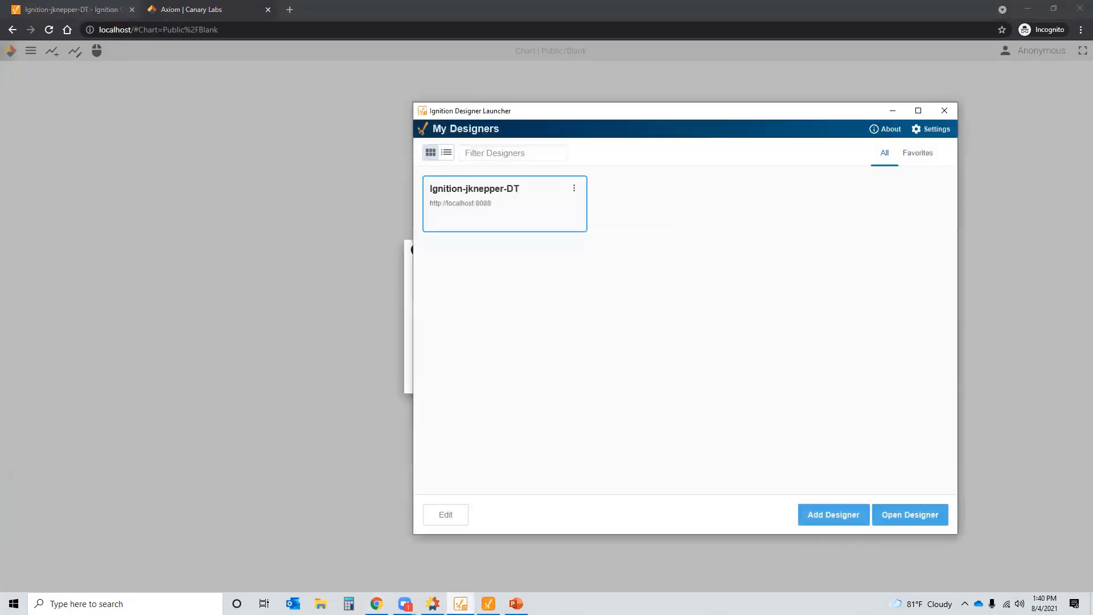
left_click(893, 110)
left_click(461, 602)
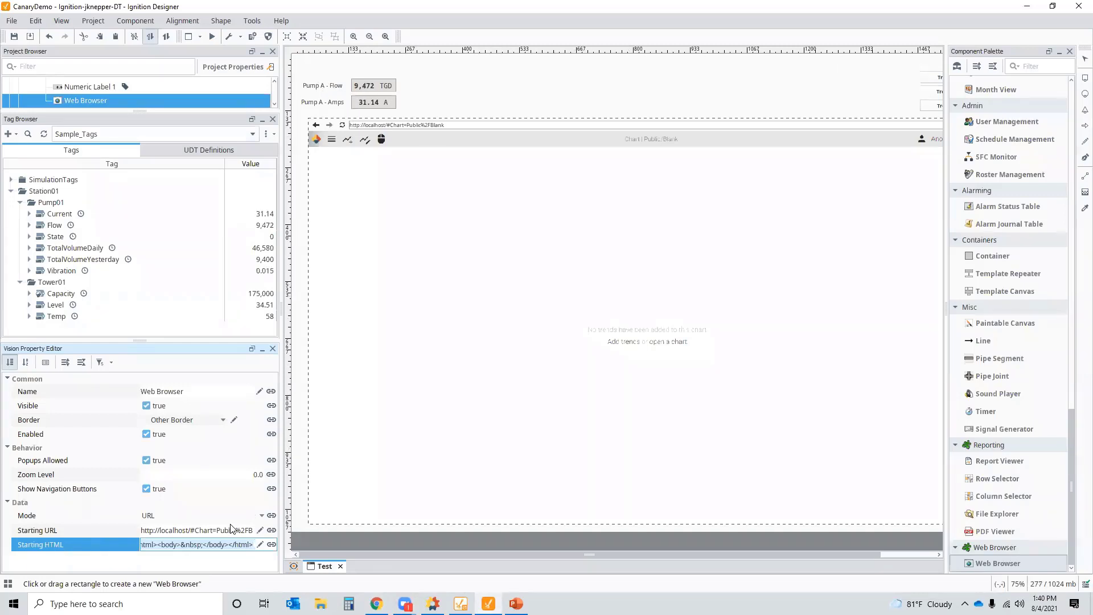
left_click(211, 36)
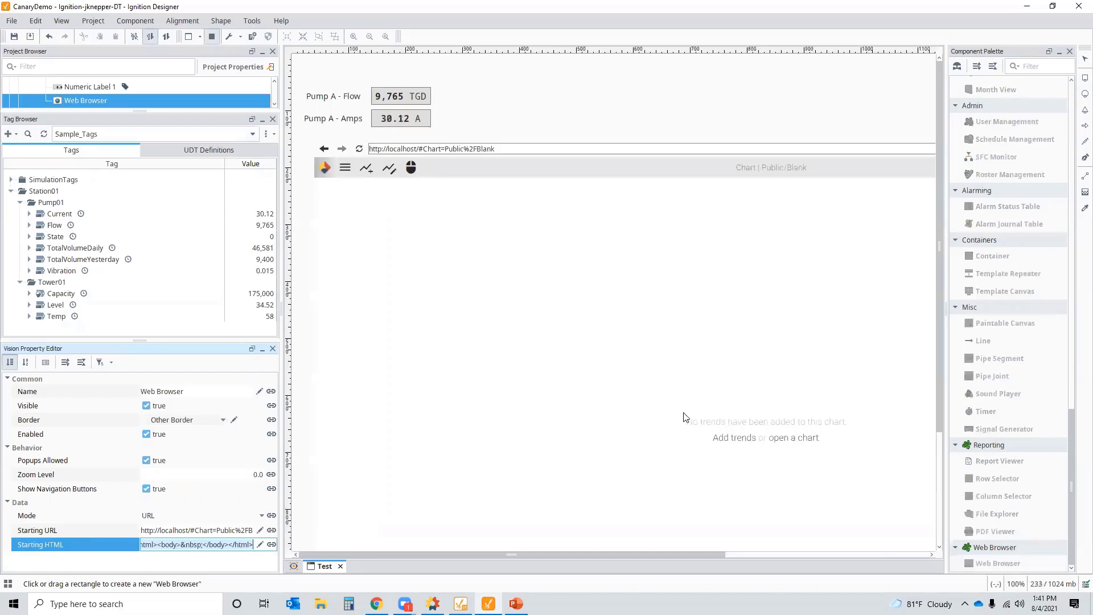
left_click(729, 445)
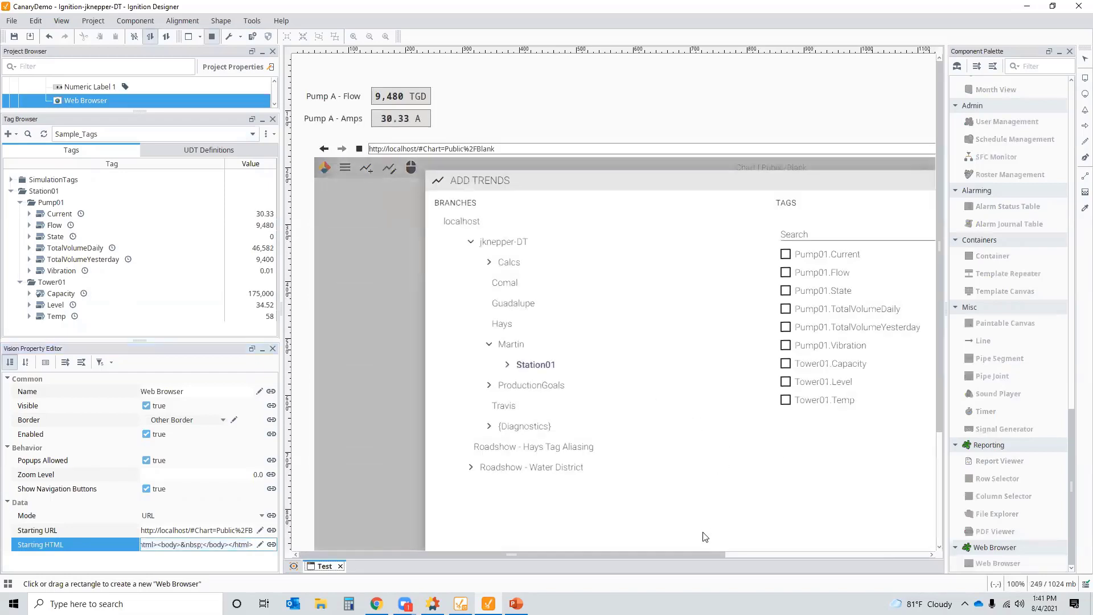
left_click(486, 245)
left_click(487, 244)
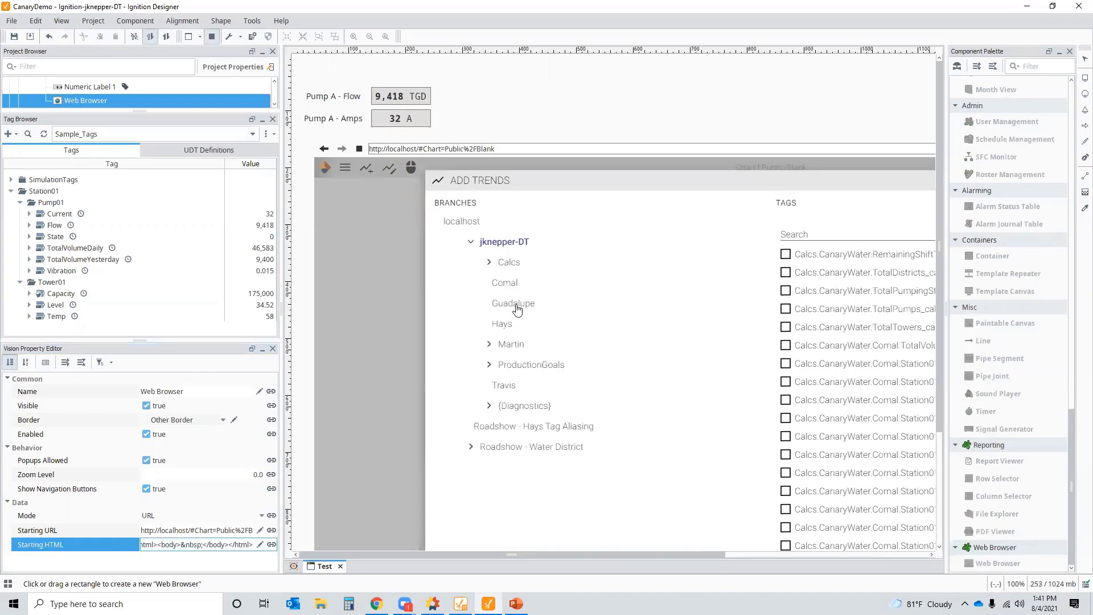
left_click(517, 350)
left_click(535, 366)
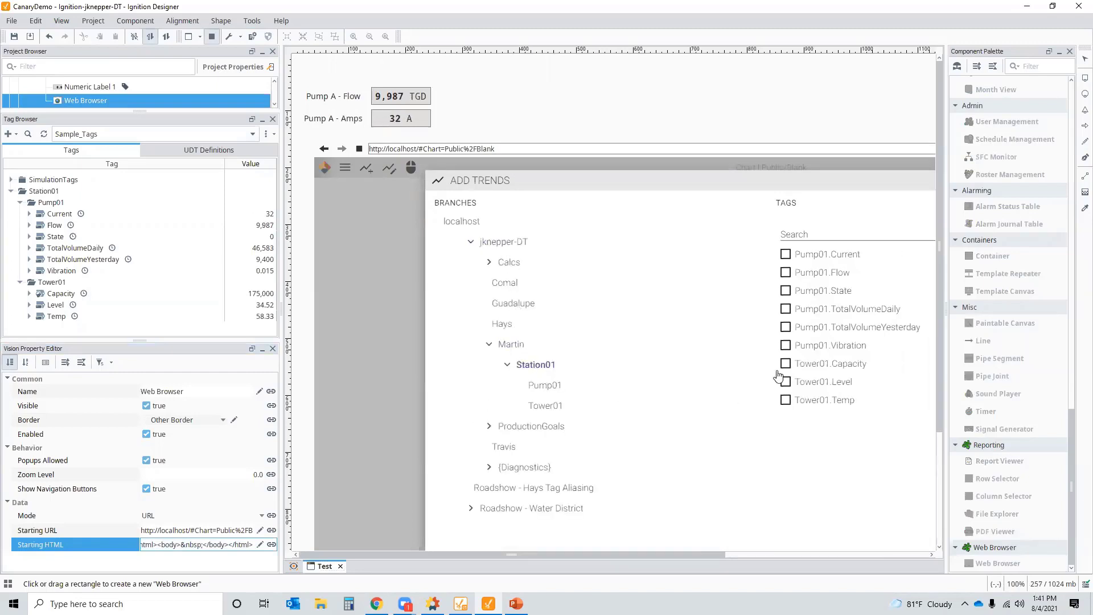
- Check Pump01.Flow and add it as a trend to the embedded chart
left_click(820, 277)
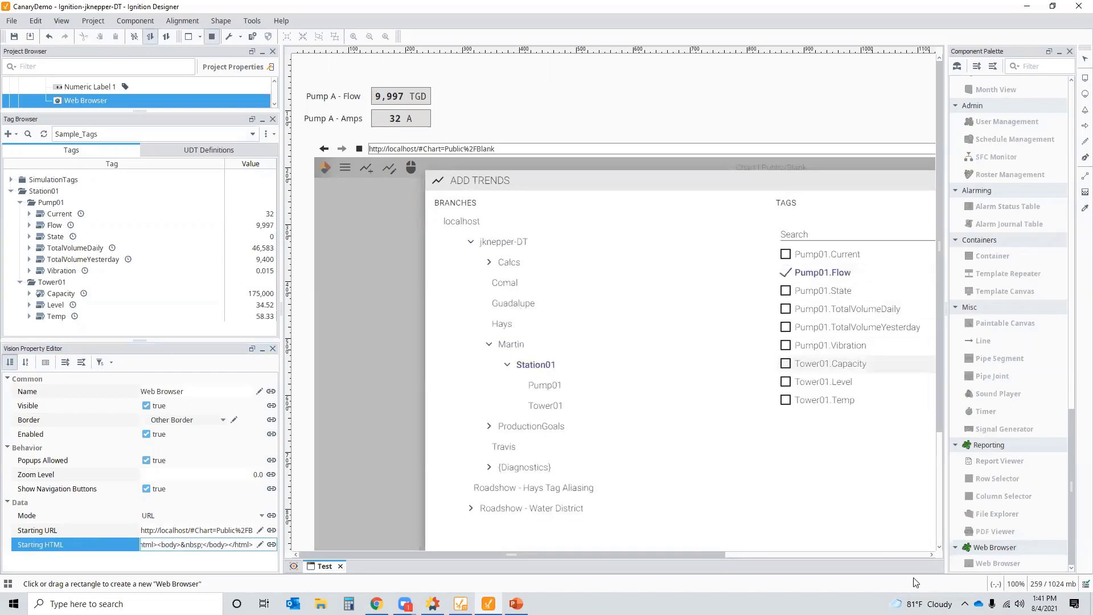
left_click_drag(669, 554, 789, 554)
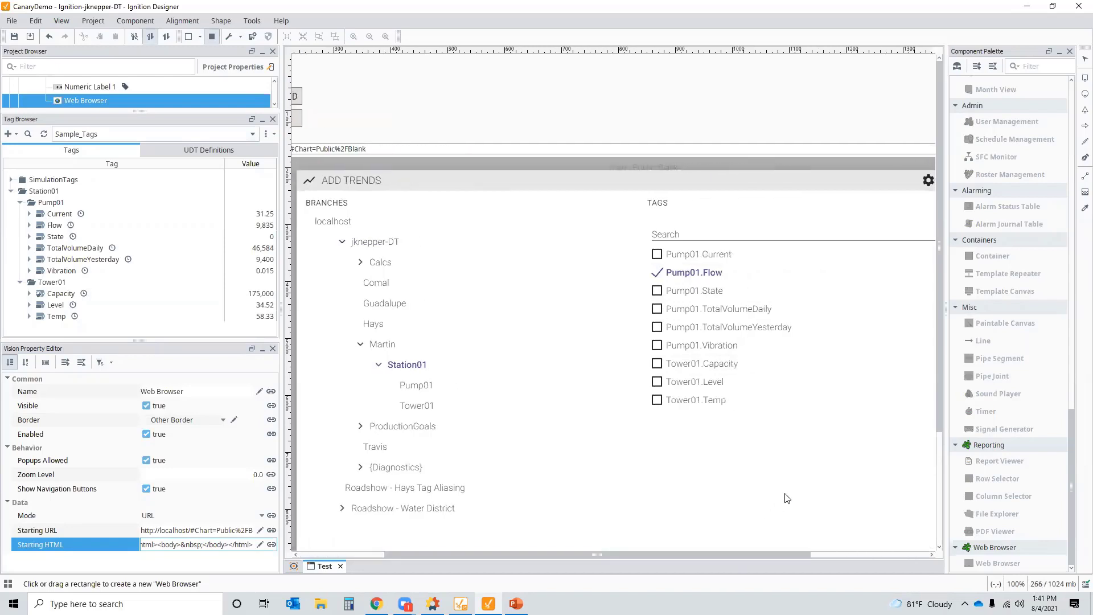
left_click_drag(938, 428, 938, 541)
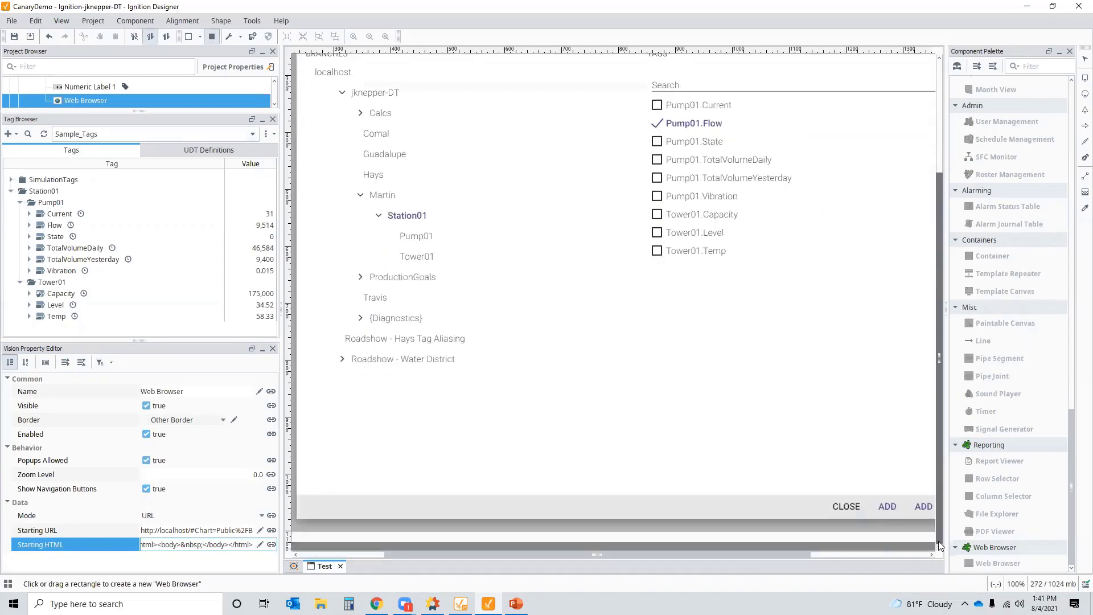
left_click(888, 507)
left_click(846, 507)
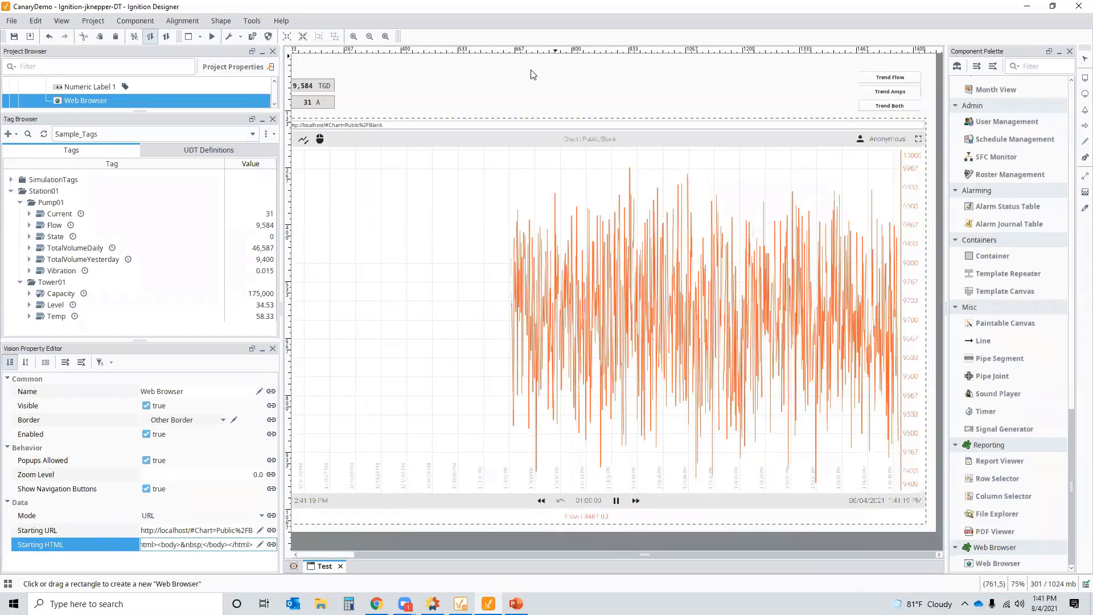
mouse_move(664, 556)
left_mouse_down()
mouse_move(620, 555)
mouse_move(671, 555)
left_mouse_up()
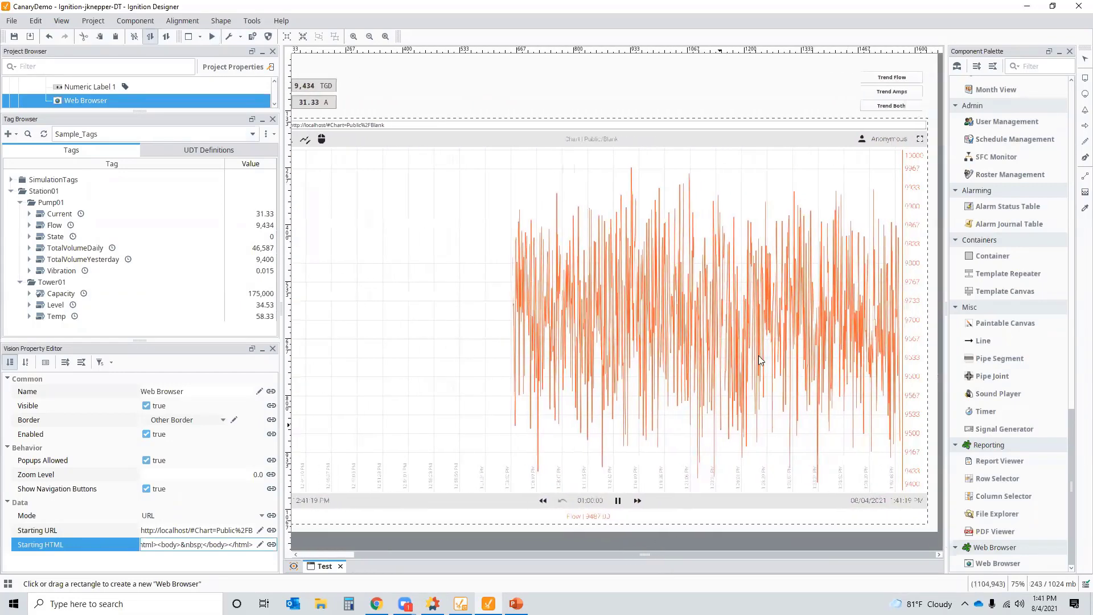
left_click(895, 78)
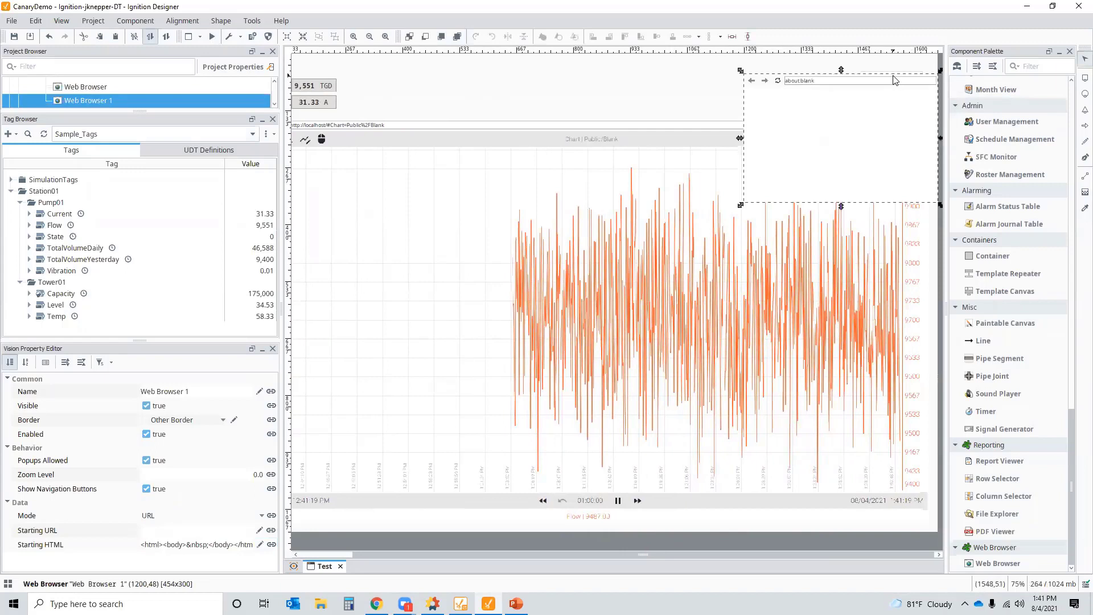
key("Delete")
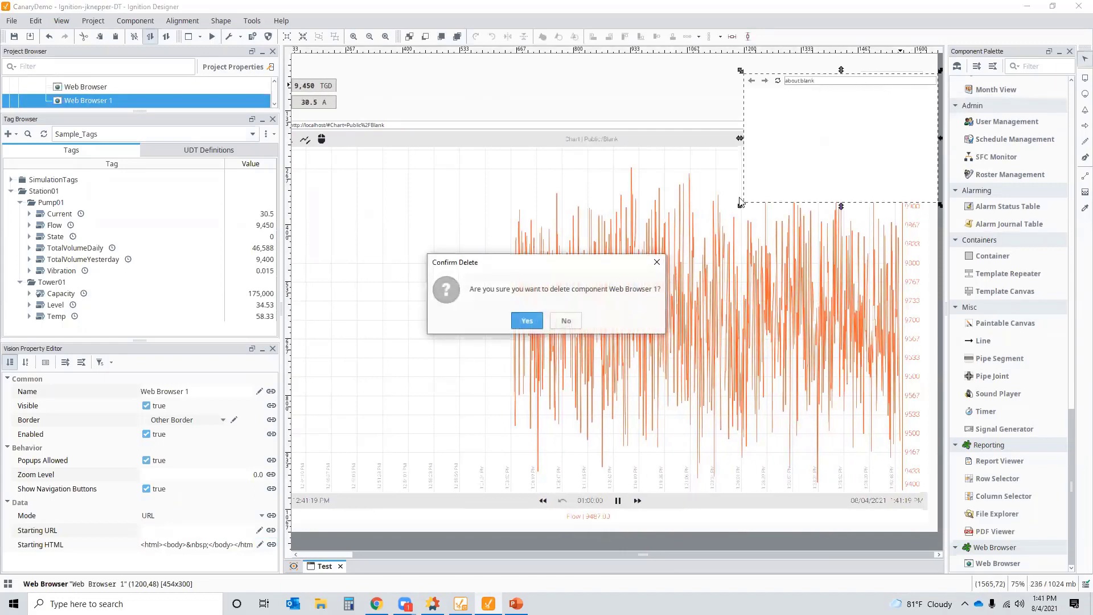
left_click(532, 325)
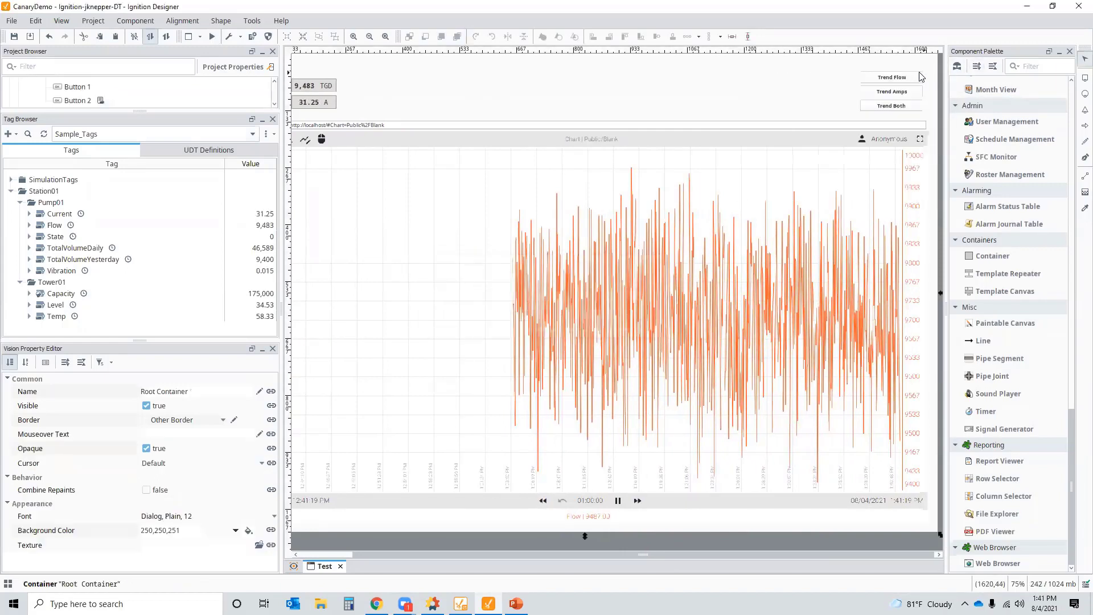
left_click(889, 75)
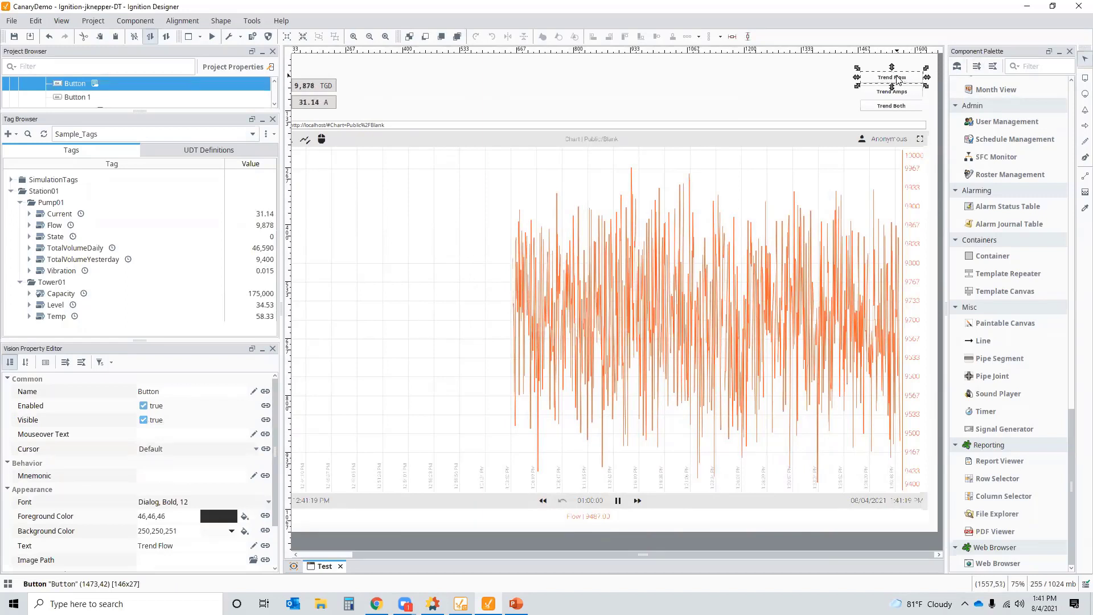
- In the Trend Flow button's Set Property action, append Timeduration=20m&sourcetag=localhost.Martin.Station01.Pump01.Flow to the URL
double_click(897, 76)
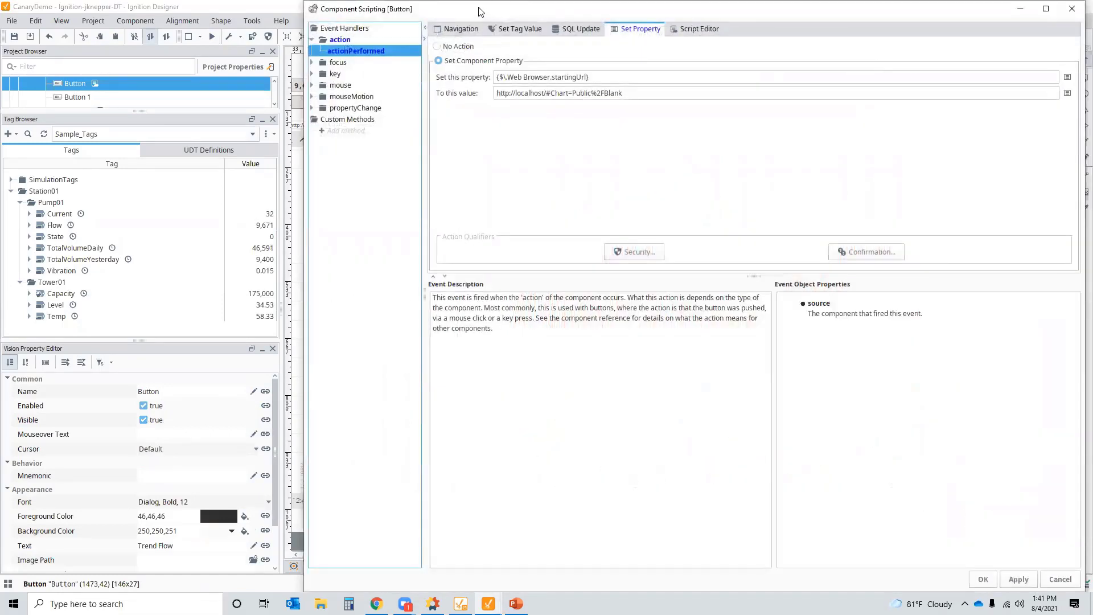
left_click_drag(478, 11, 285, 50)
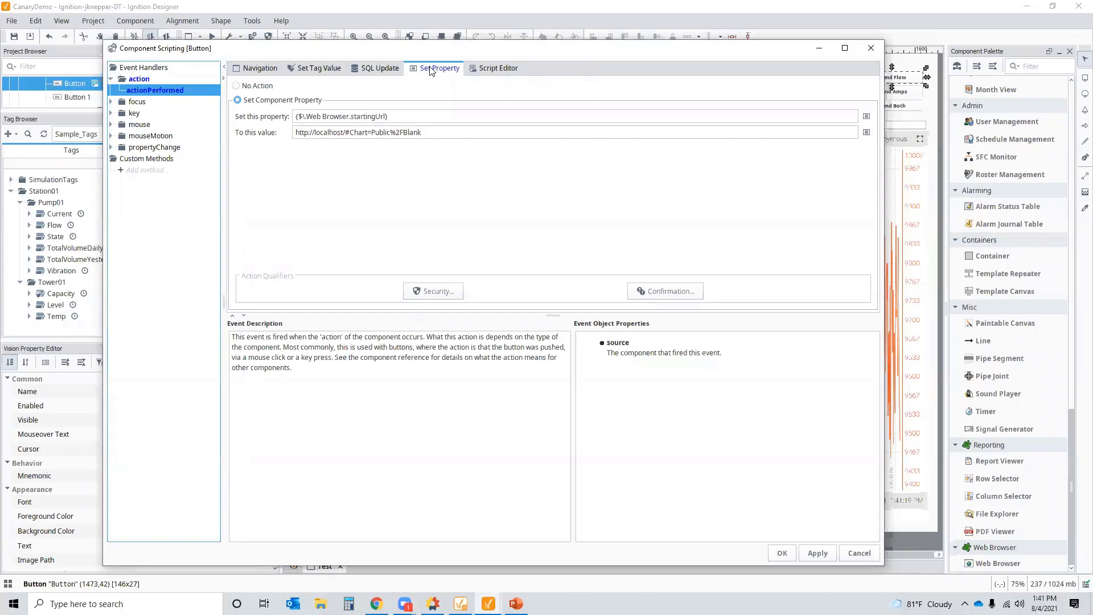
left_click(257, 68)
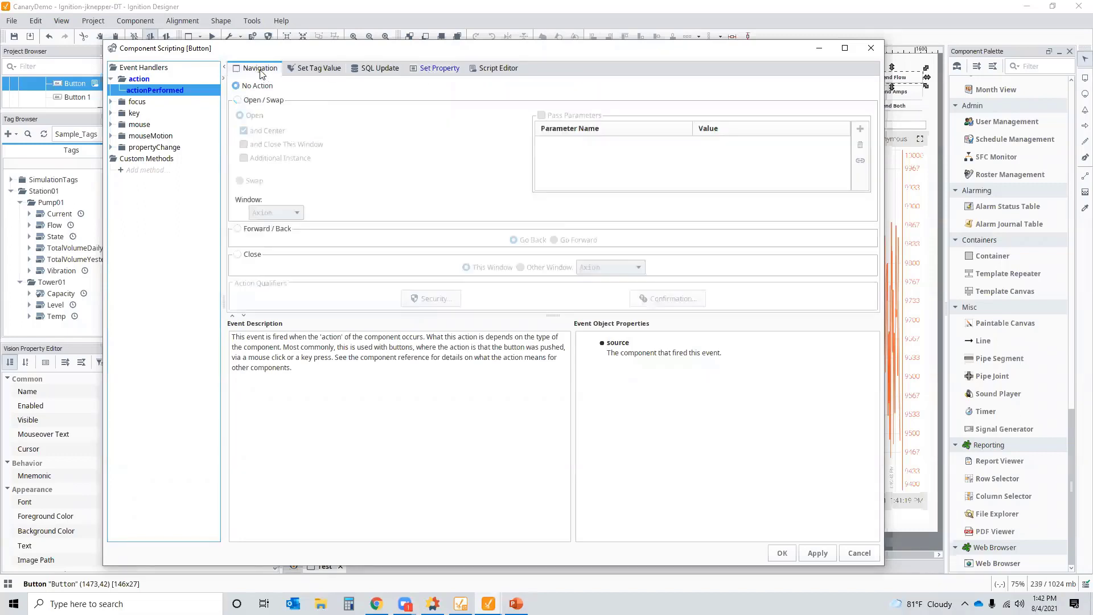
left_click(430, 71)
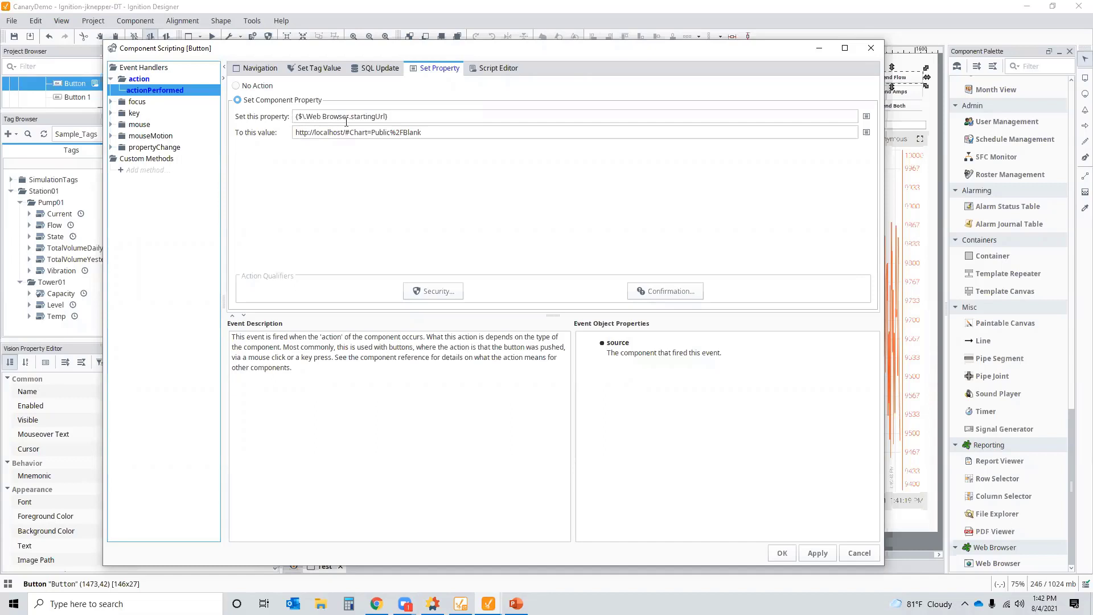
left_click(437, 136)
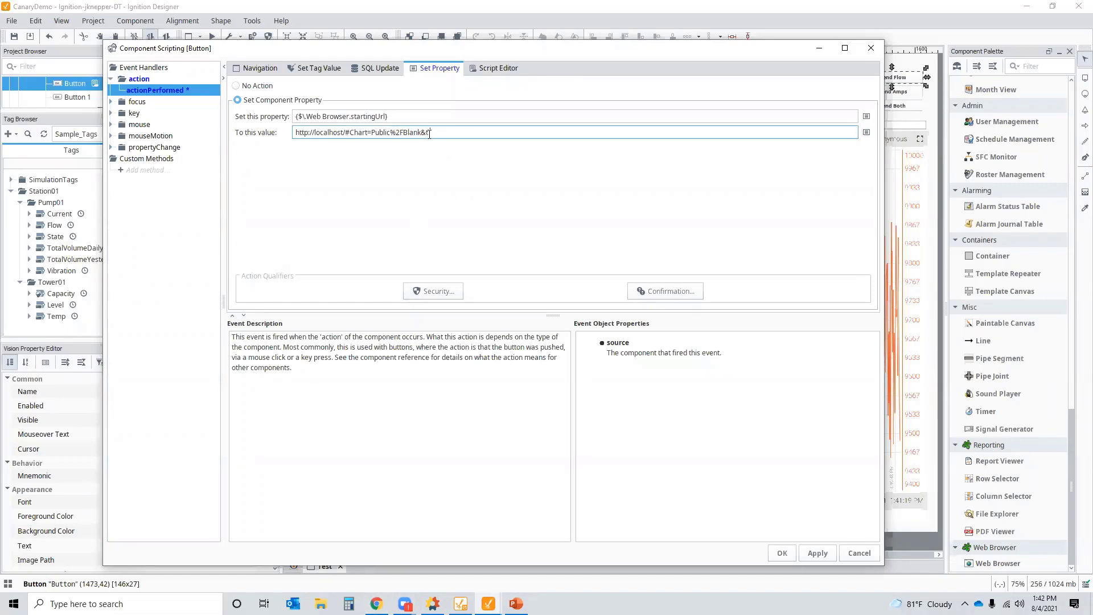
type("imeduration=20m&sourcetag=localhost.Martin.")
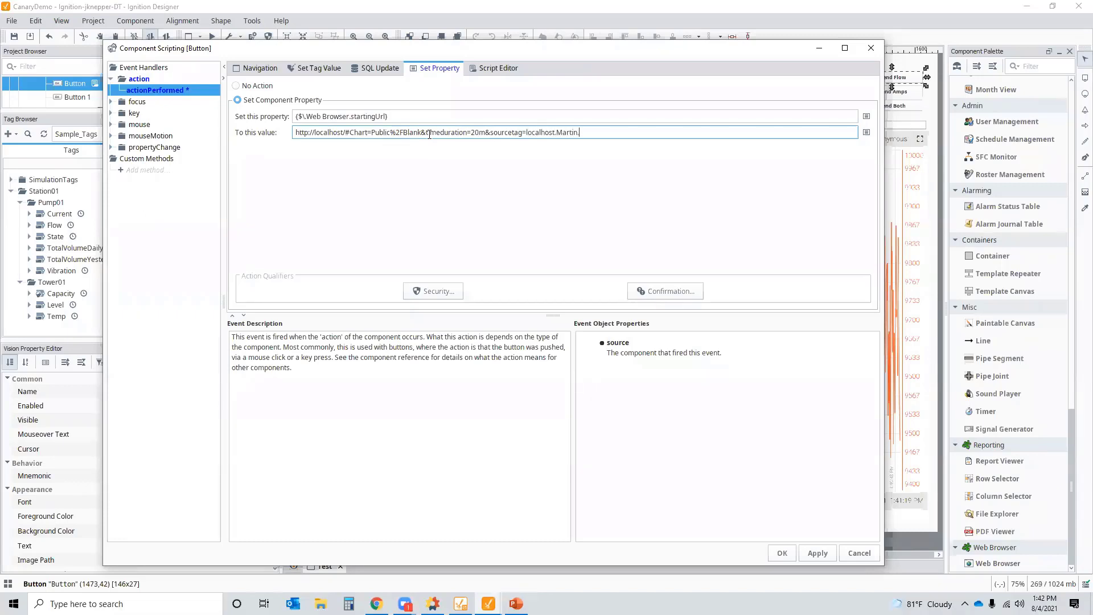
type("Station01.Pump01.Flow")
- Apply the button's action and press Trend Flow to load the 20-minute Flow trend into the chart
left_click(779, 554)
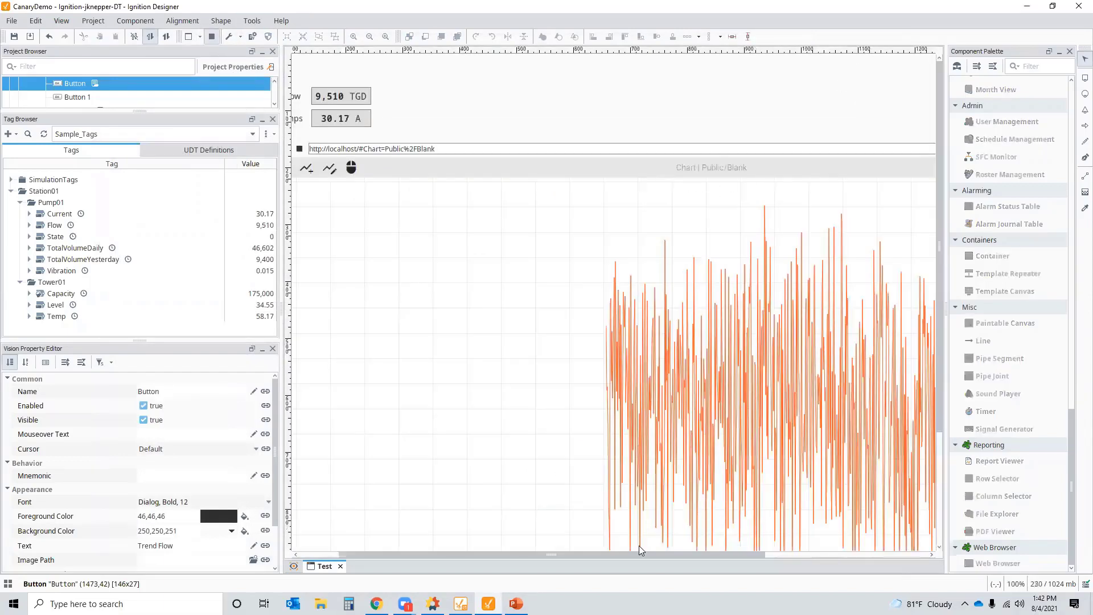
left_click_drag(632, 552, 762, 544)
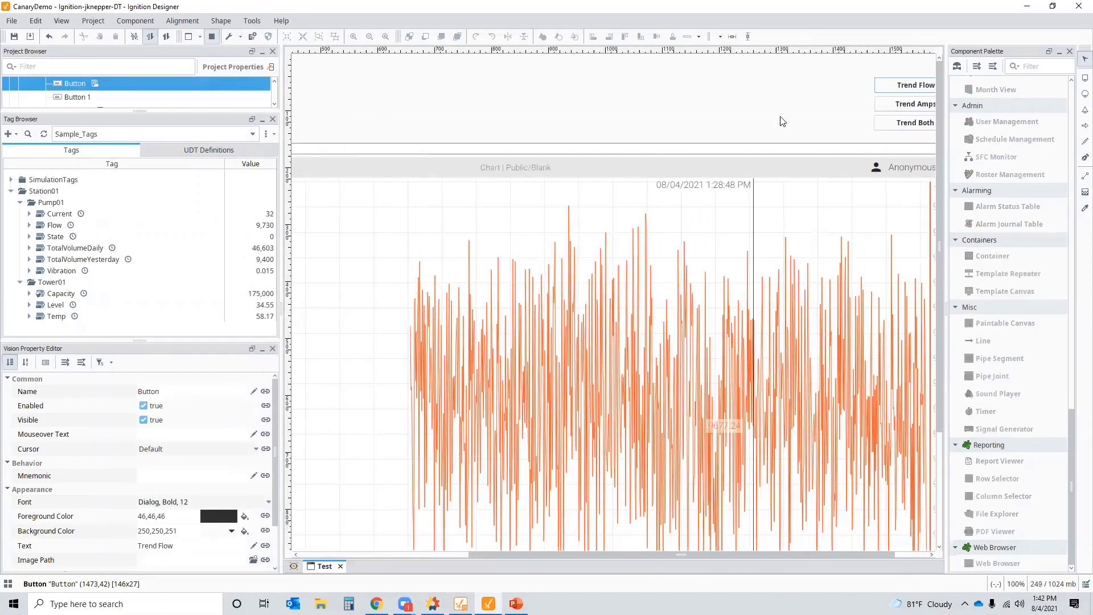
left_click(909, 86)
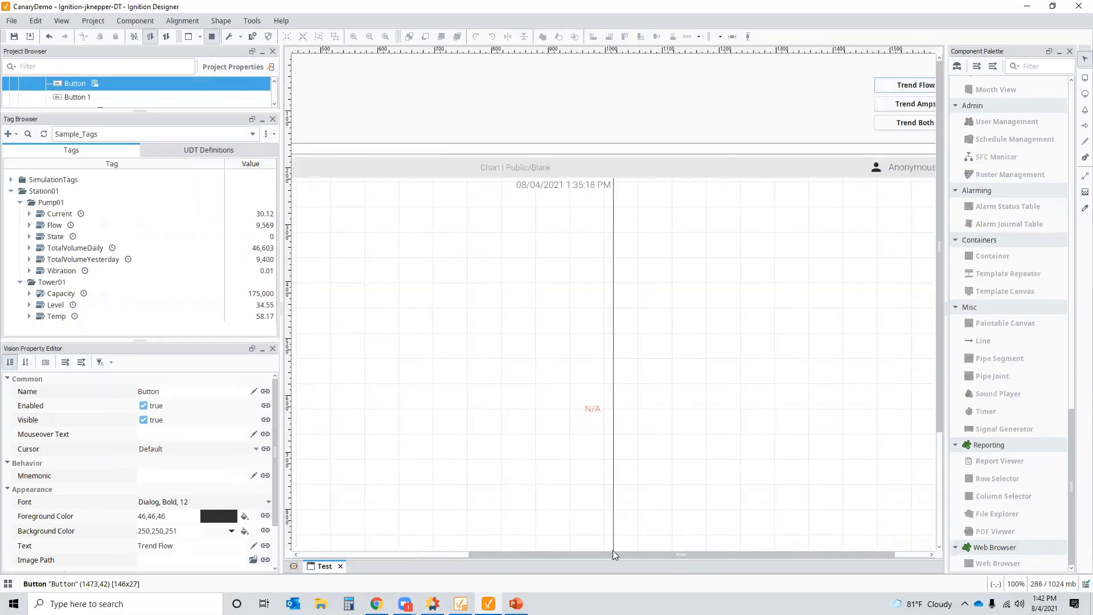
left_click_drag(613, 550, 500, 549)
left_click_drag(465, 540, 525, 533)
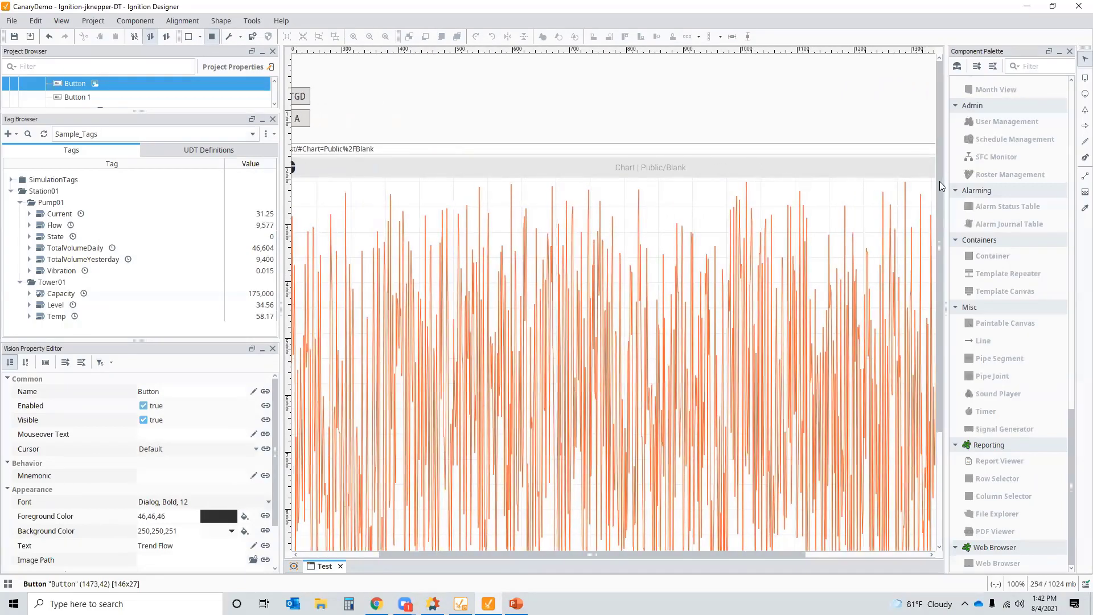
left_click_drag(939, 181, 940, 293)
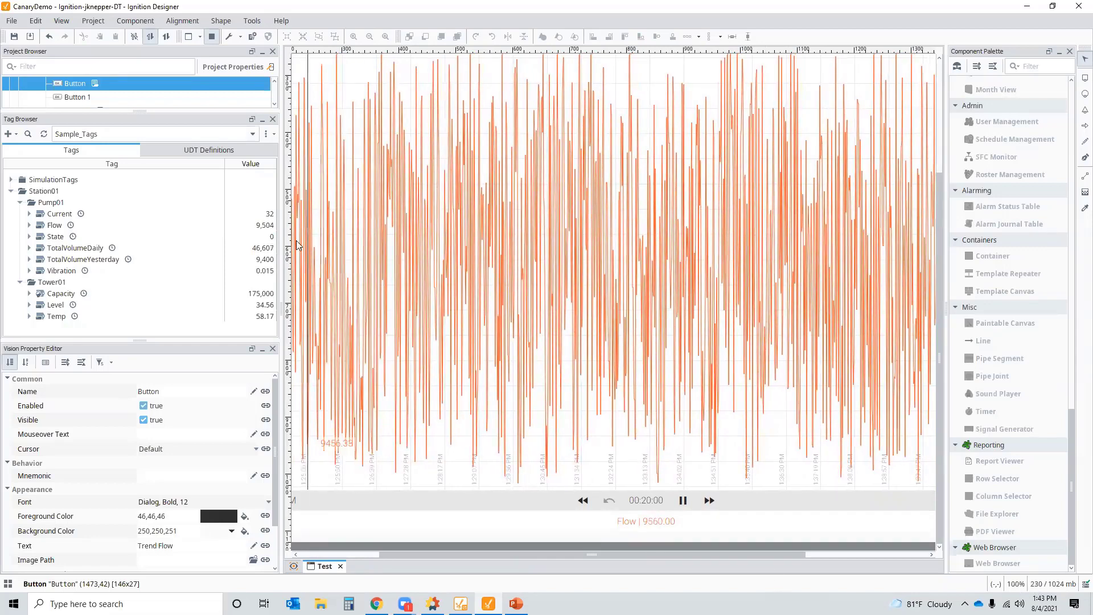
- Widen the canvas, close the Component Palette and exit Preview mode
left_click_drag(286, 251, 121, 246)
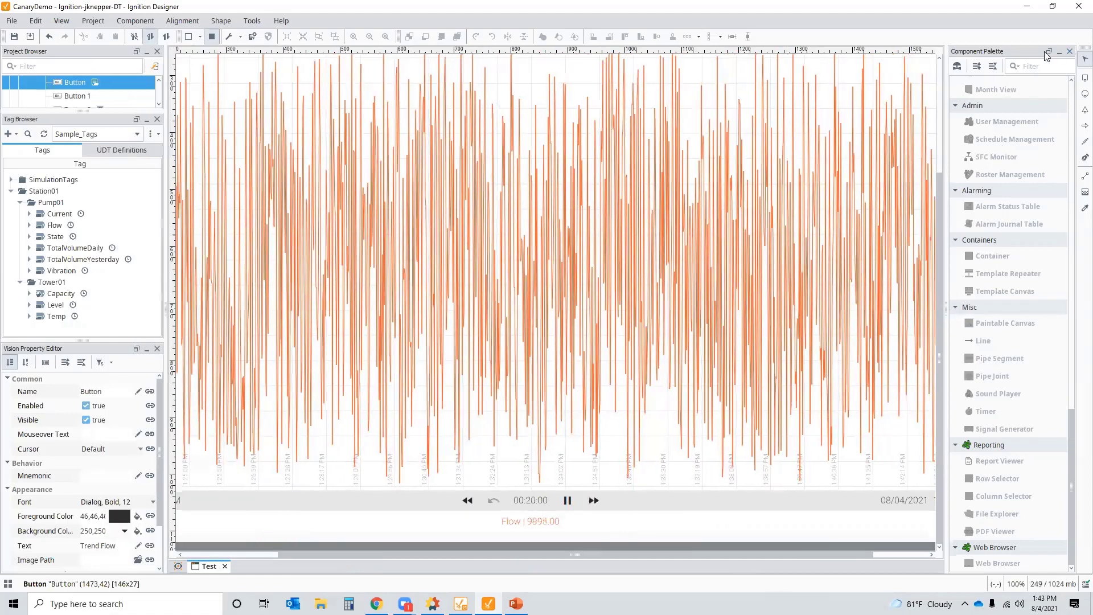
left_click(1070, 51)
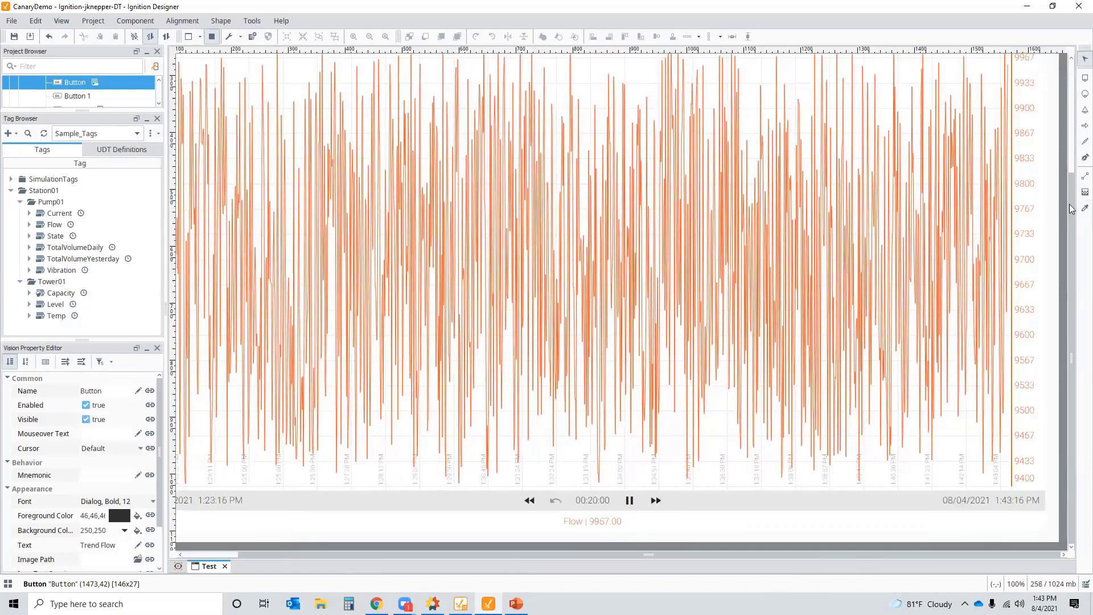
left_click_drag(1071, 191, 1069, 75)
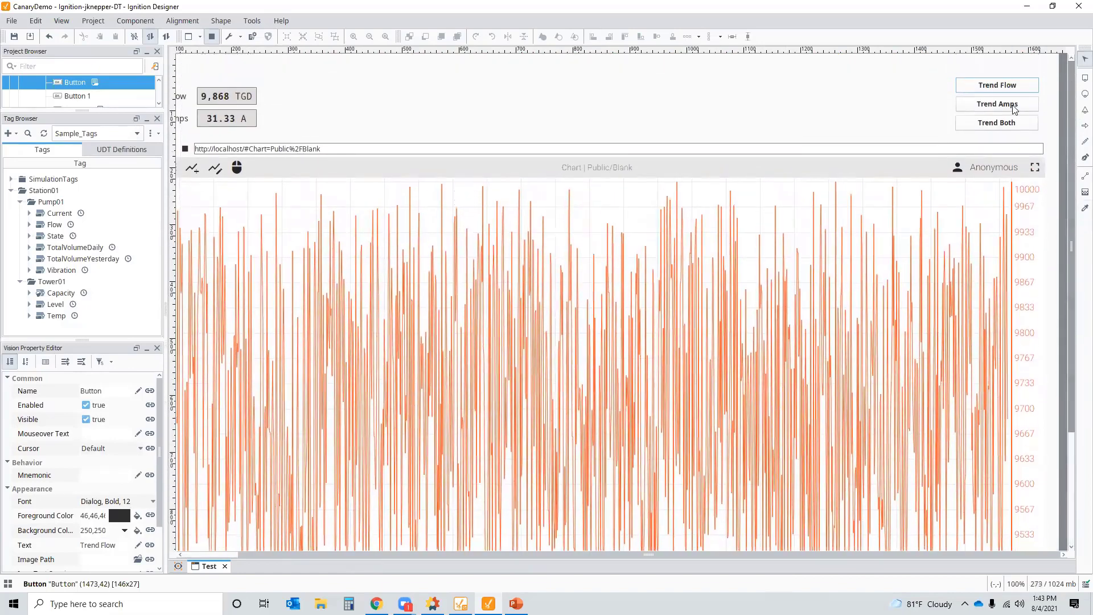
left_click(212, 36)
- Give the Trend Amps button a Set Property action
scroll(1017, 138, "down", 1)
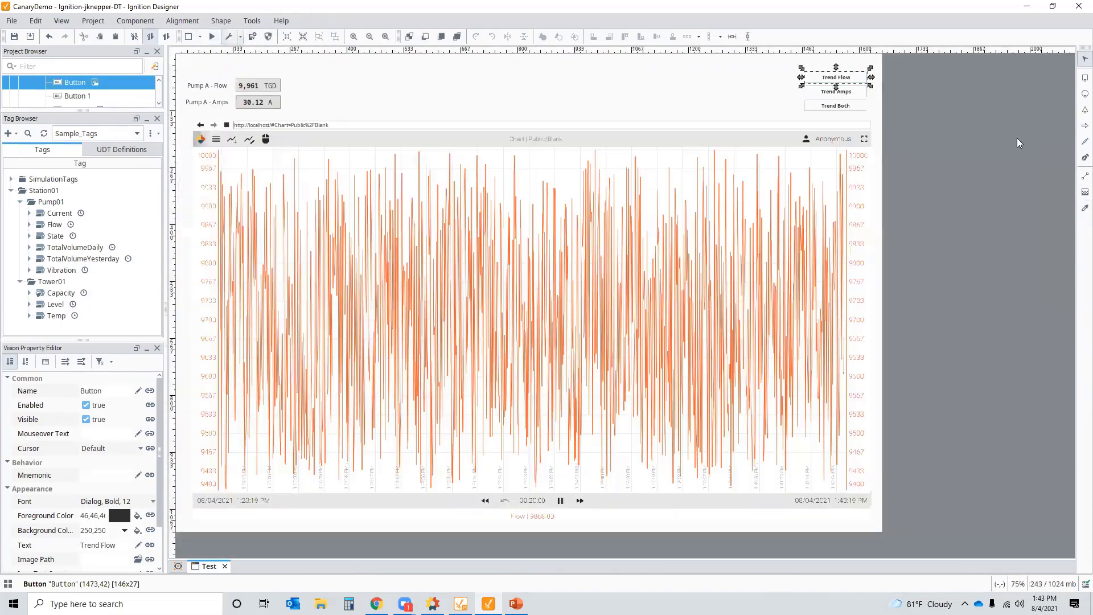
left_click(852, 97)
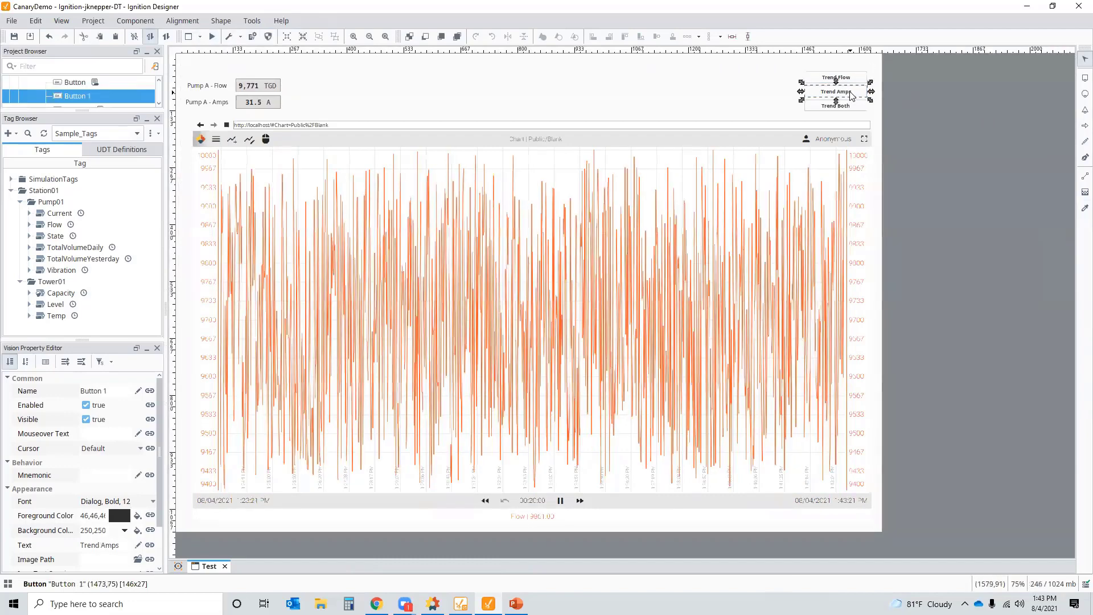
double_click(852, 97)
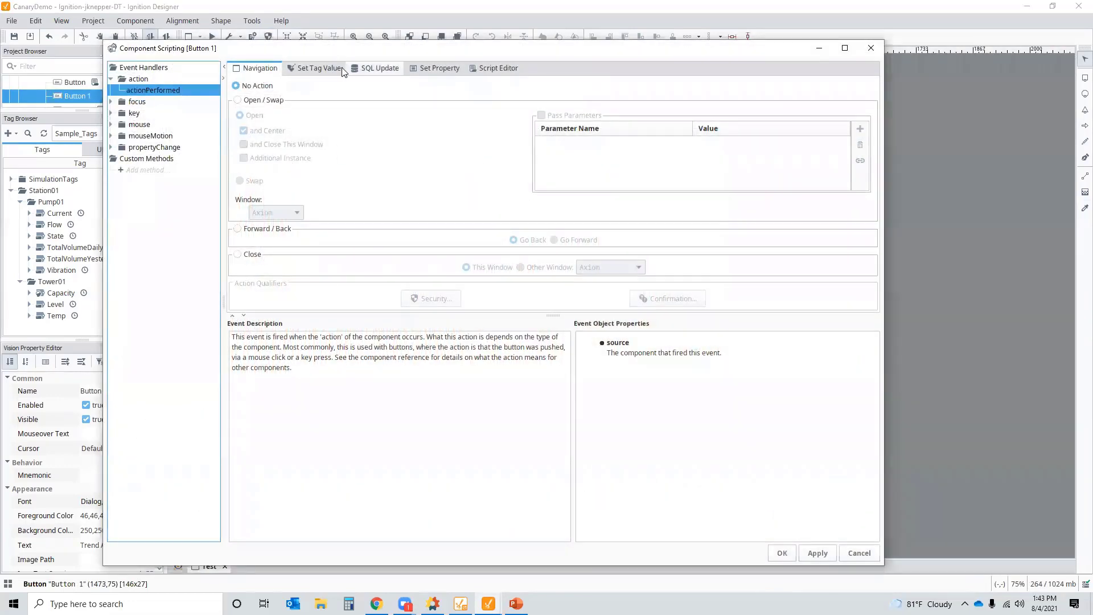
left_click(437, 70)
left_click(259, 100)
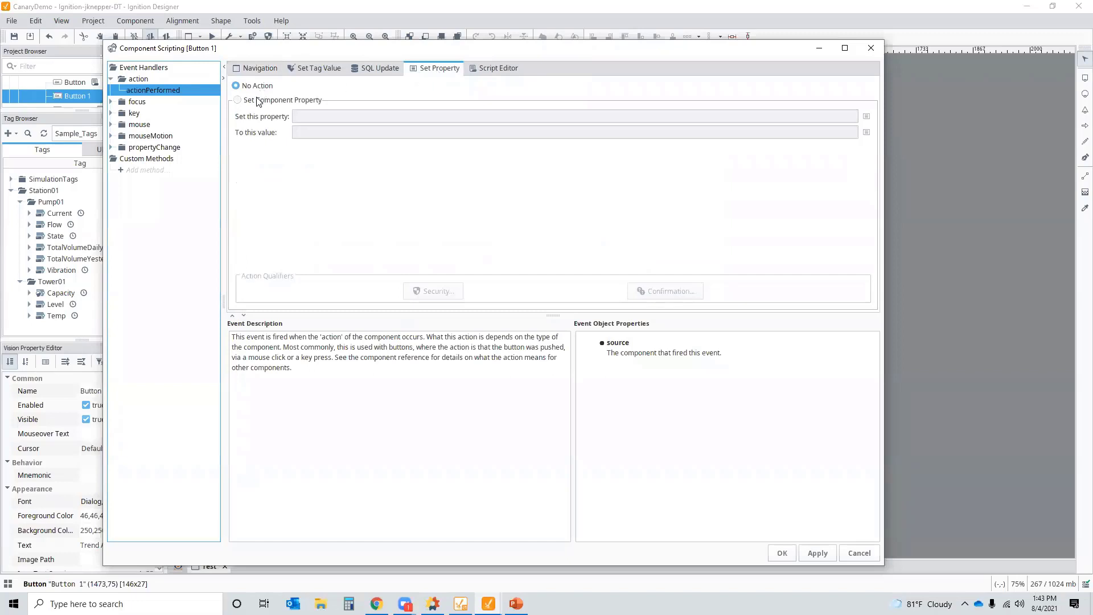
- Target the Web Browser component's Current URL property in the root container
left_click(866, 116)
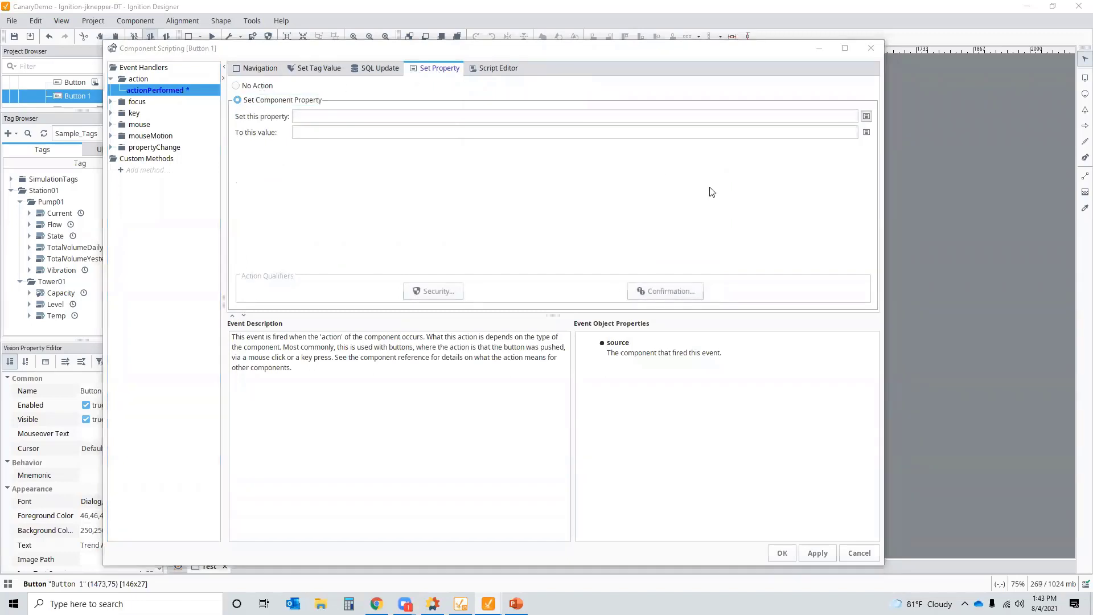
left_click(481, 277)
scroll(538, 256, "down", 1)
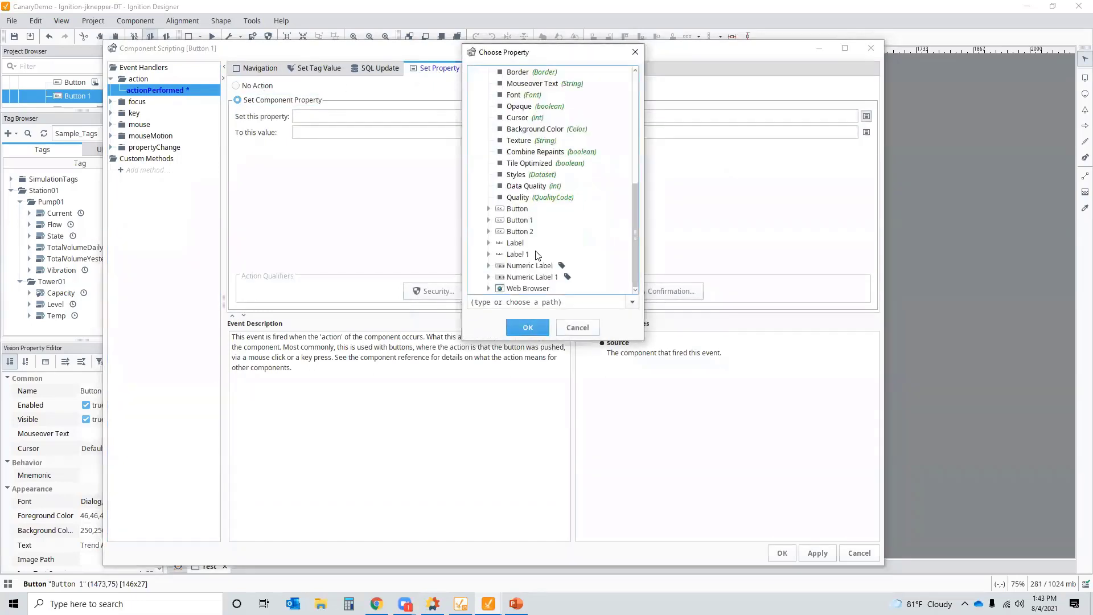
left_click(489, 289)
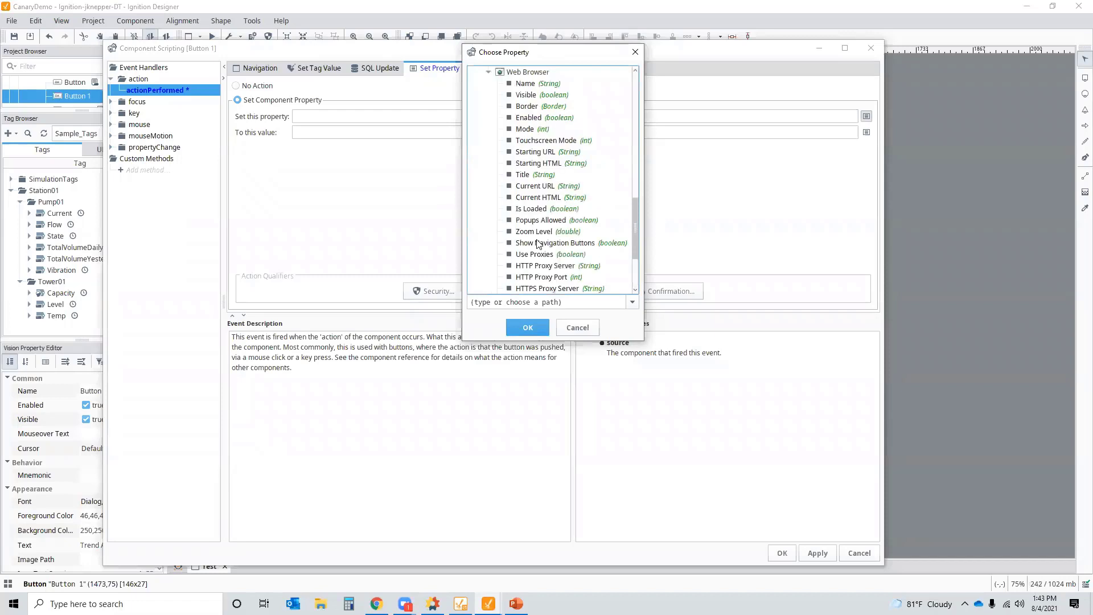
left_click(530, 187)
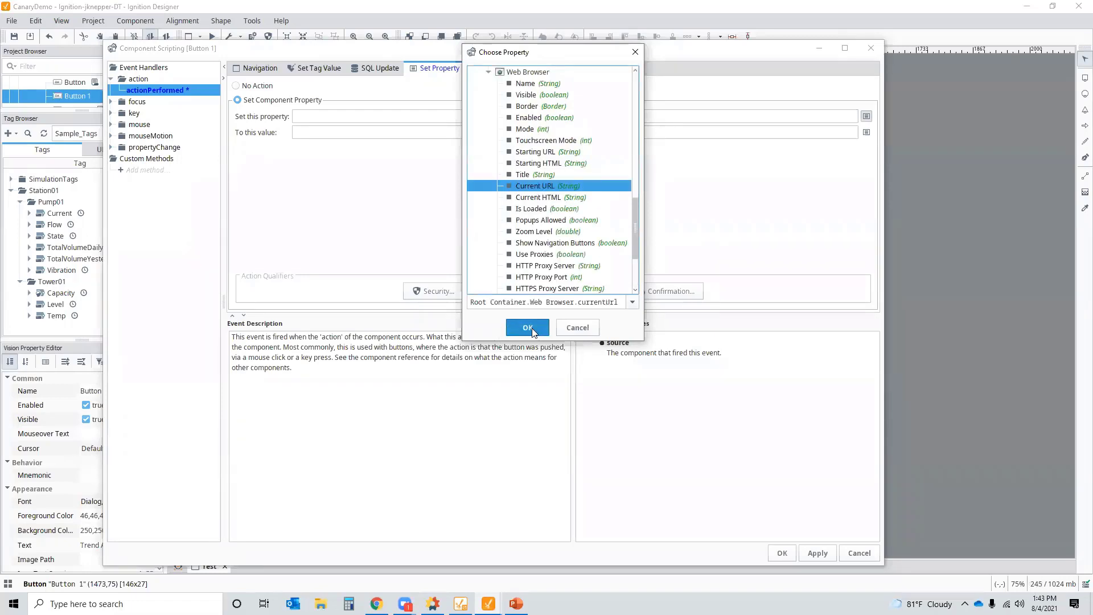
scroll(570, 221, "down", 3)
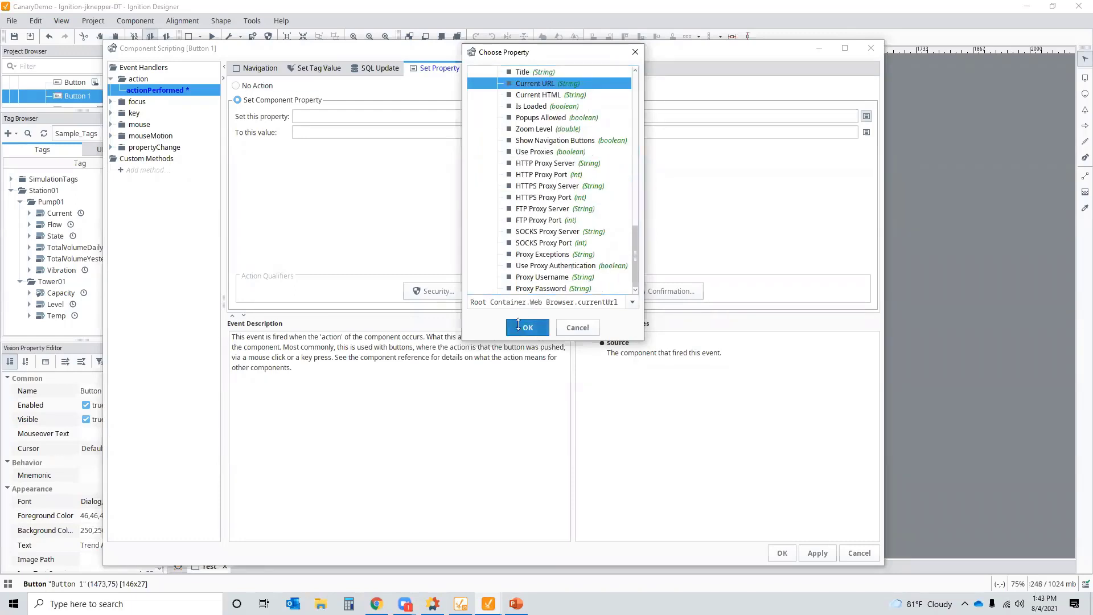
left_click(518, 326)
- Paste the chart URL as the value and change its Flow tag to Current
left_click(348, 132)
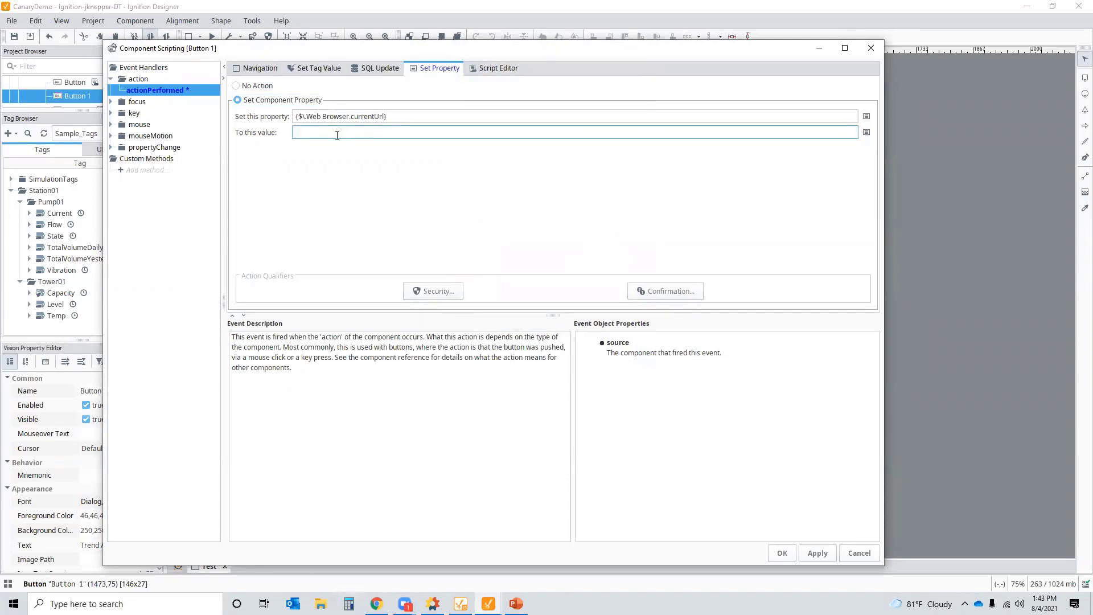
type("http://localhost/#Chart=Public%2FBlank&sourcetag=localhost.Martin.Station01.Pump01.Flow&timeduration=5m")
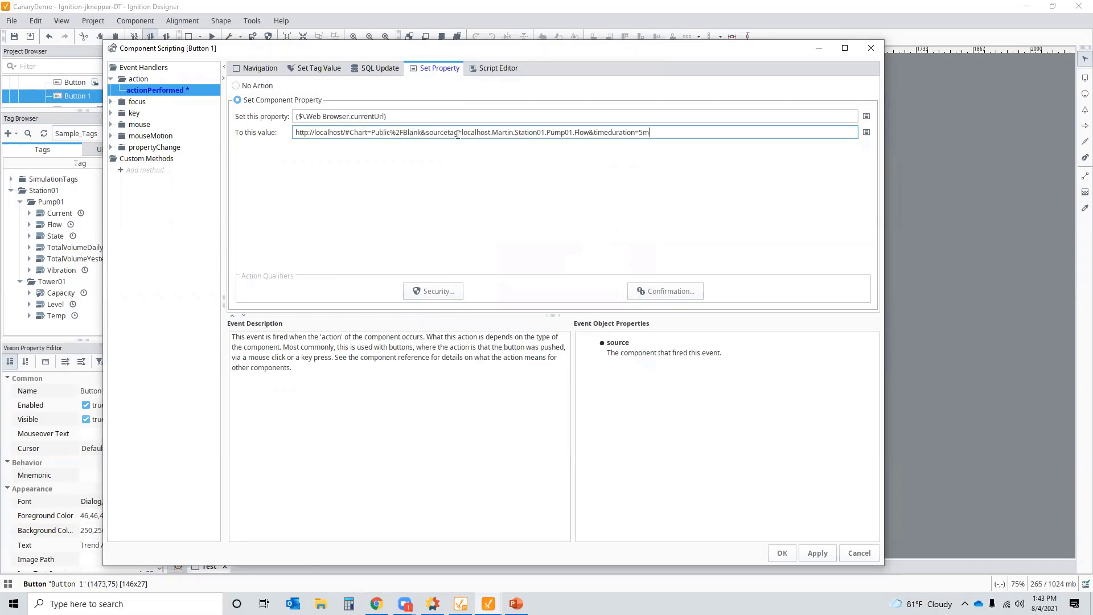
double_click(577, 132)
type("Current")
- Page the Axiom URL Parameters help forward to page 8/8, InactiveTimeout
left_click(376, 604)
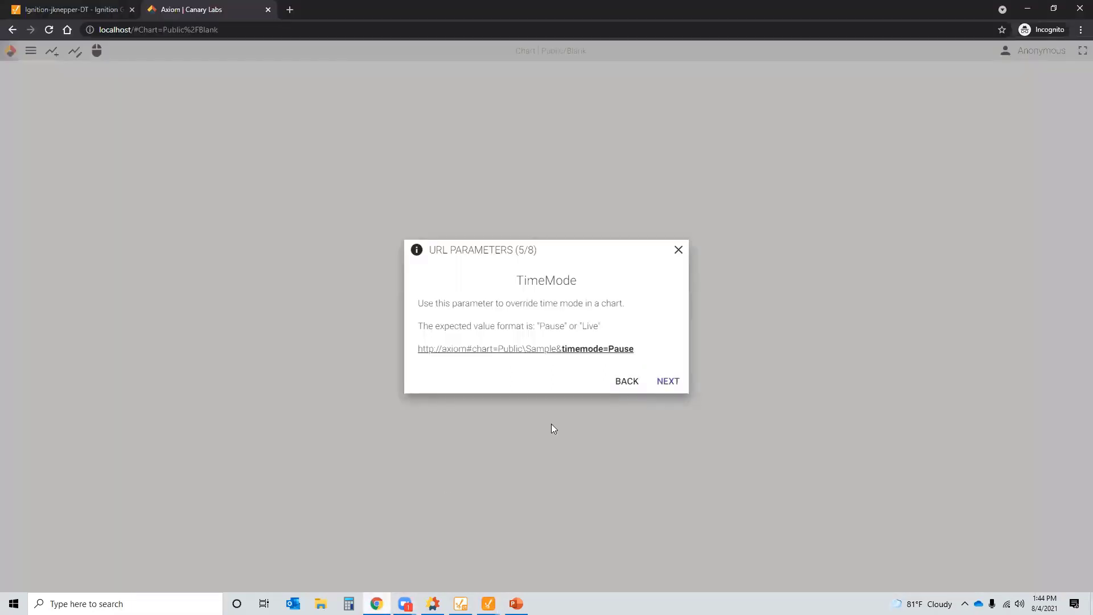
left_click(668, 381)
left_click(670, 374)
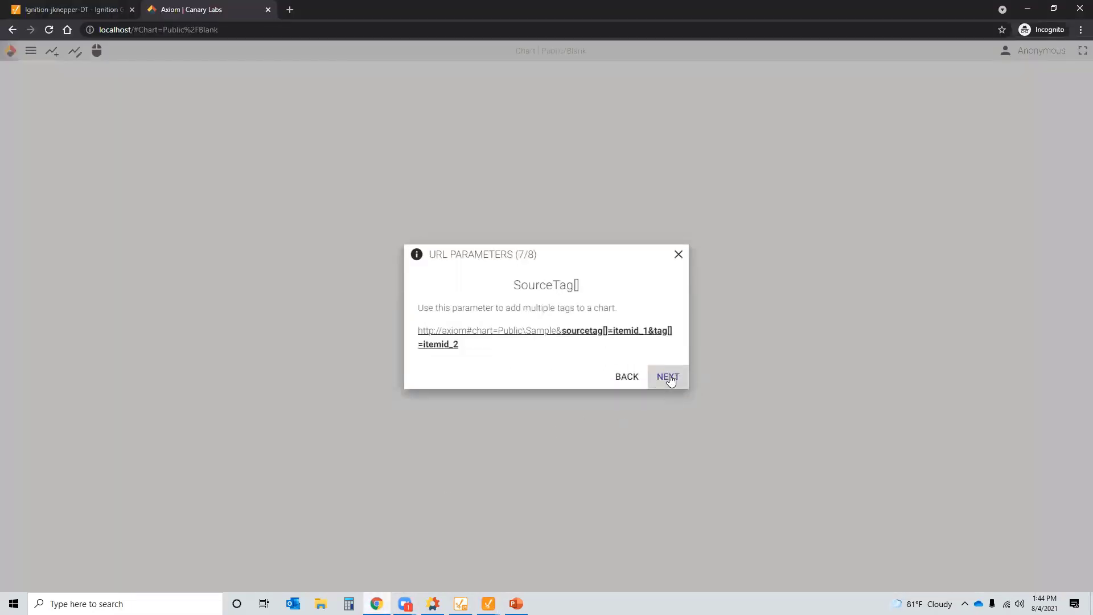
left_click(671, 378)
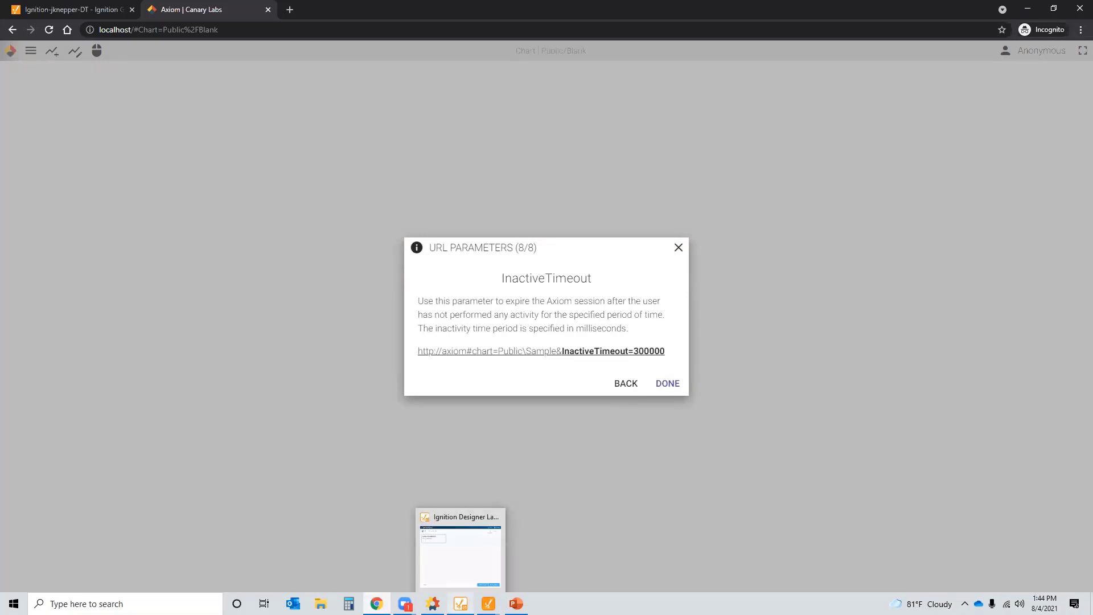
mouse_move(488, 603)
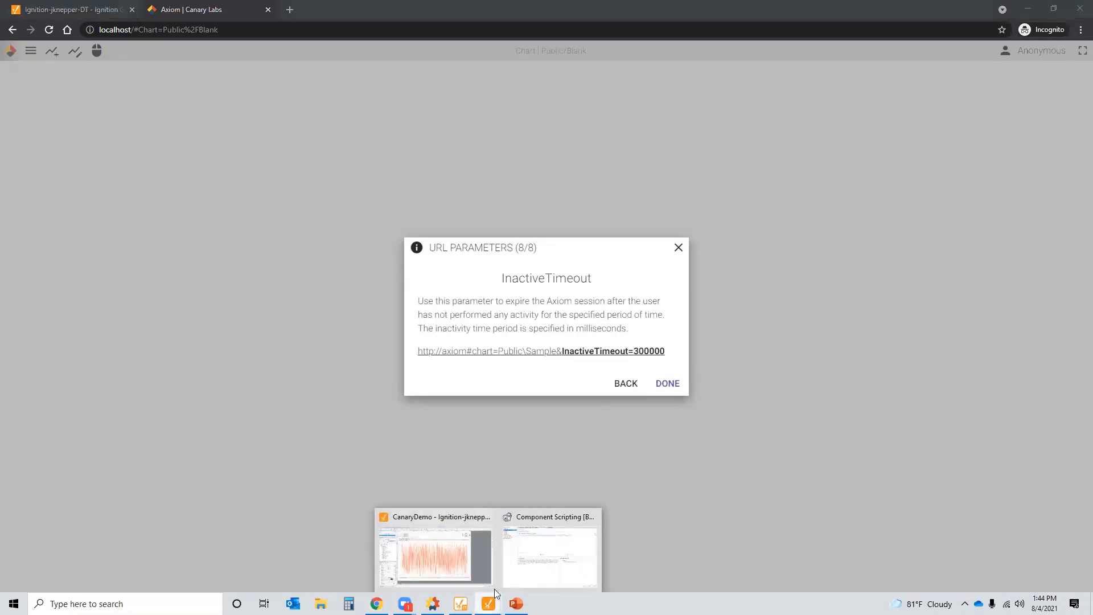
- Append &InactiveTimeout=5000 to the Trend Amps chart URL, apply it, and return to Designer
left_click(544, 568)
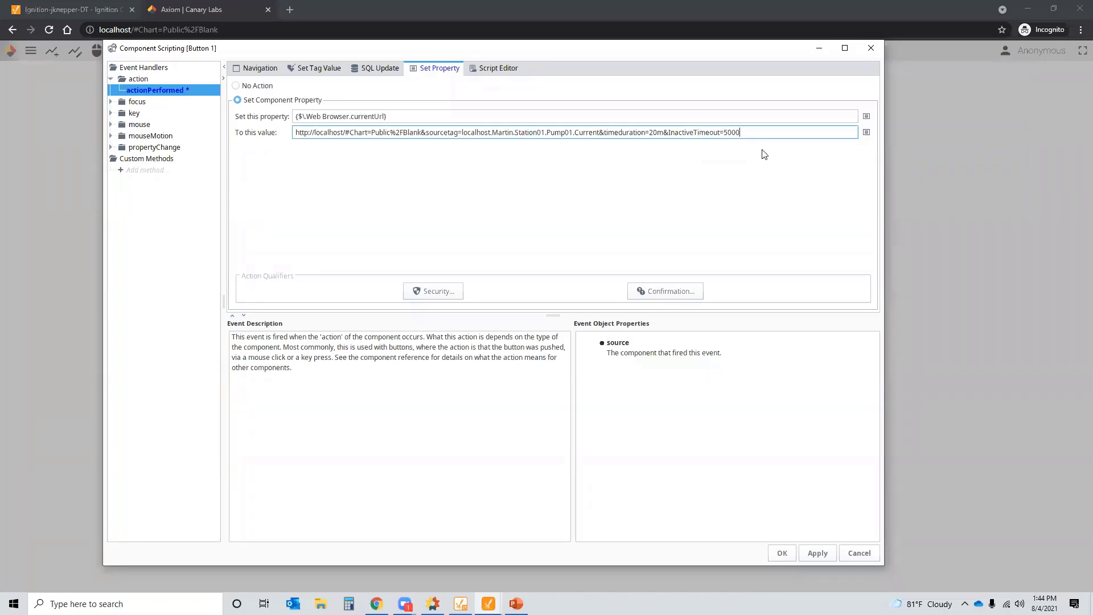
left_click(782, 553)
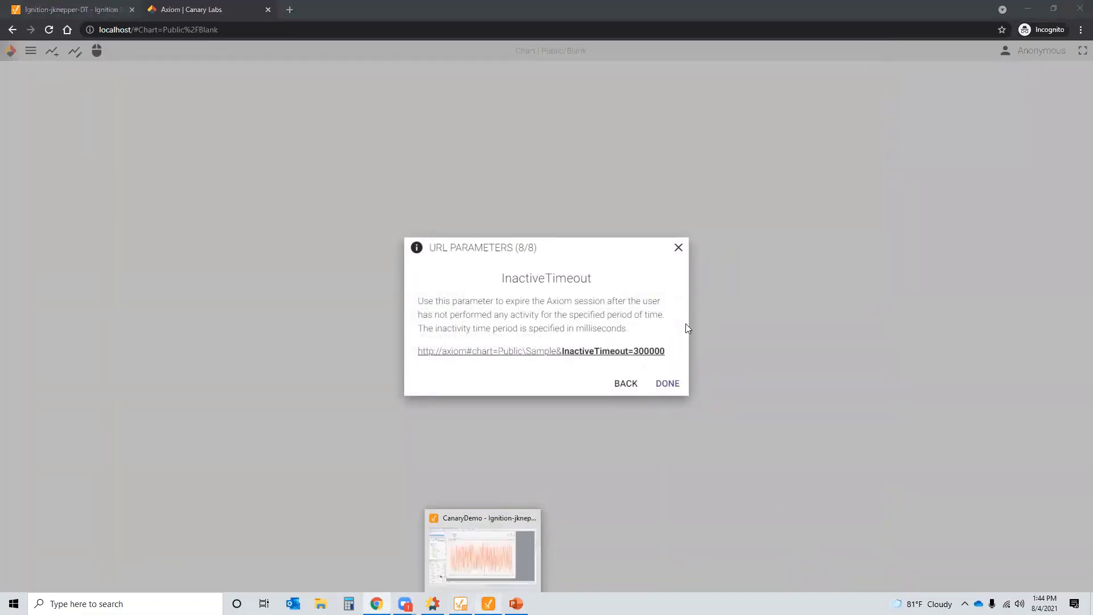
left_click(483, 549)
- Preview the Test window and run Trend Amps, producing the 5-second session-timed-out message
left_click(212, 37)
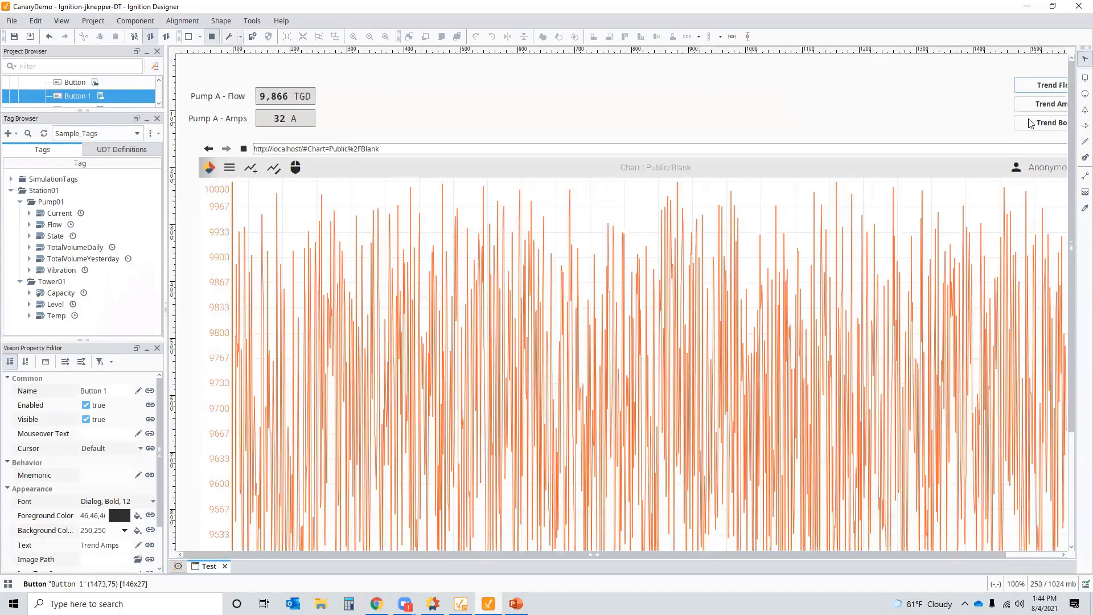
left_click(1058, 107)
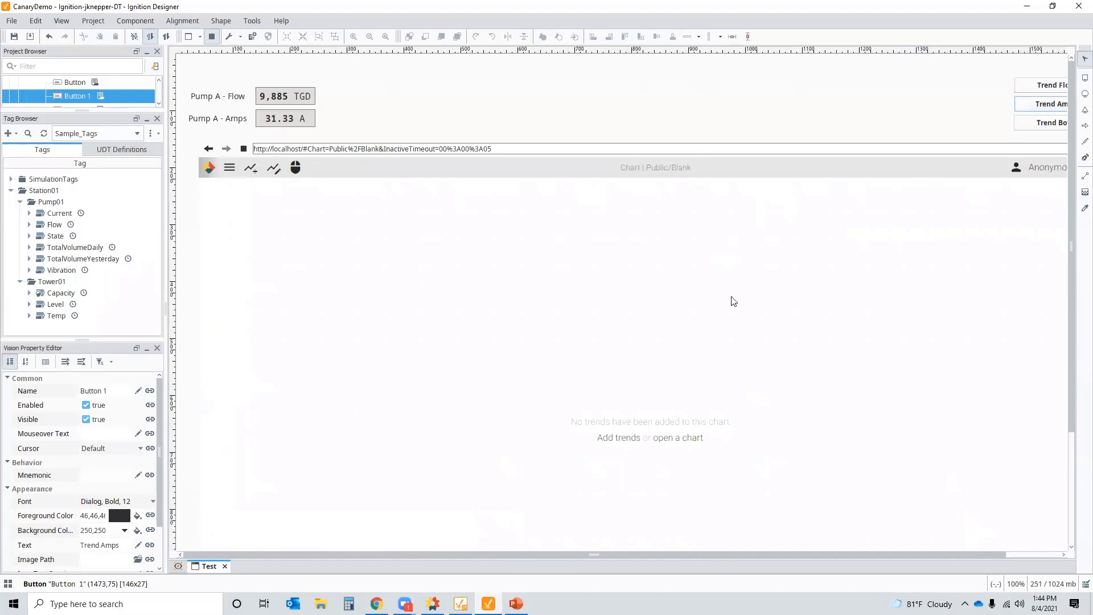
left_click(1058, 104)
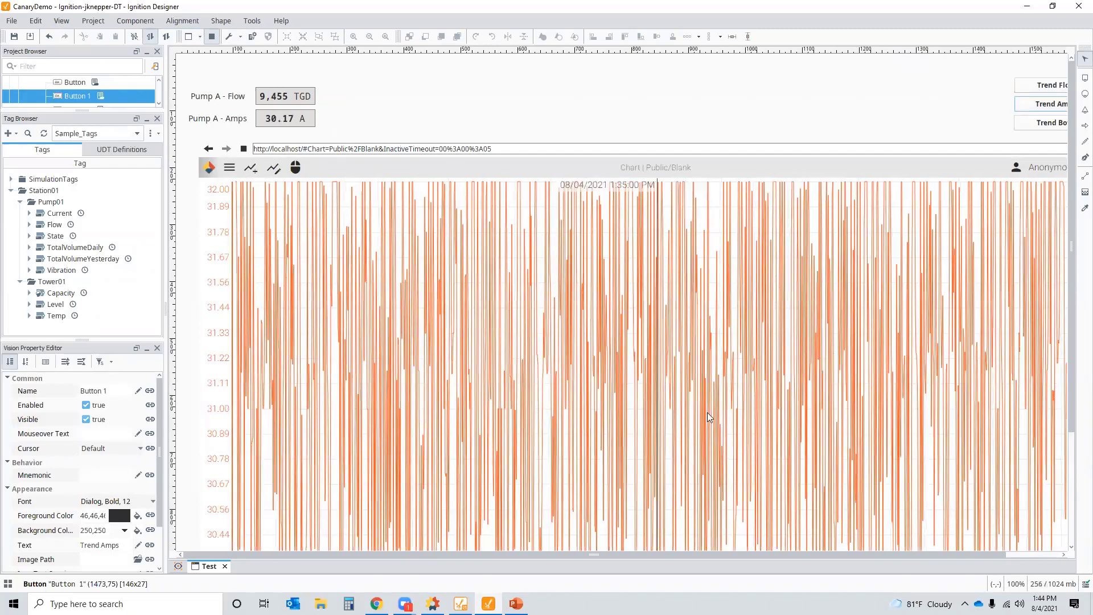
left_click_drag(1068, 413, 1069, 513)
left_click_drag(820, 556, 878, 557)
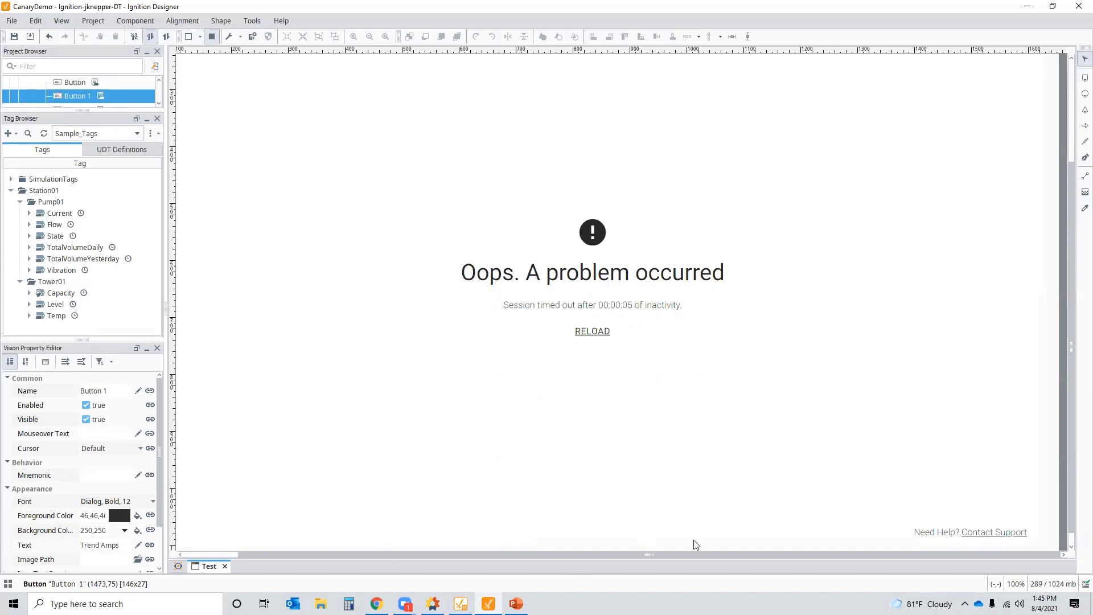
left_click(600, 332)
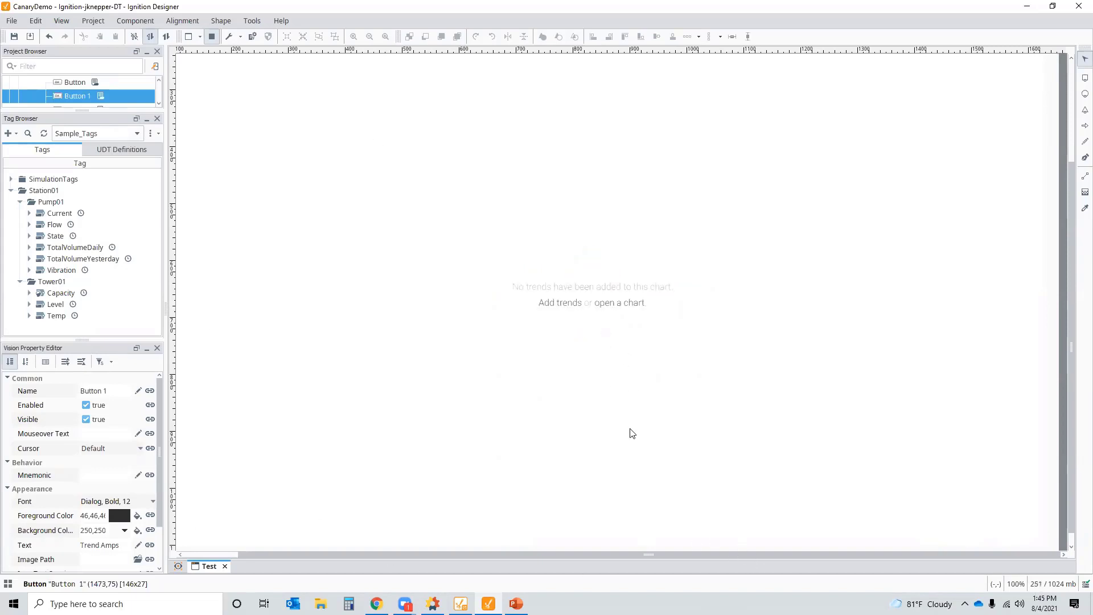
scroll(1047, 142, "up", 3)
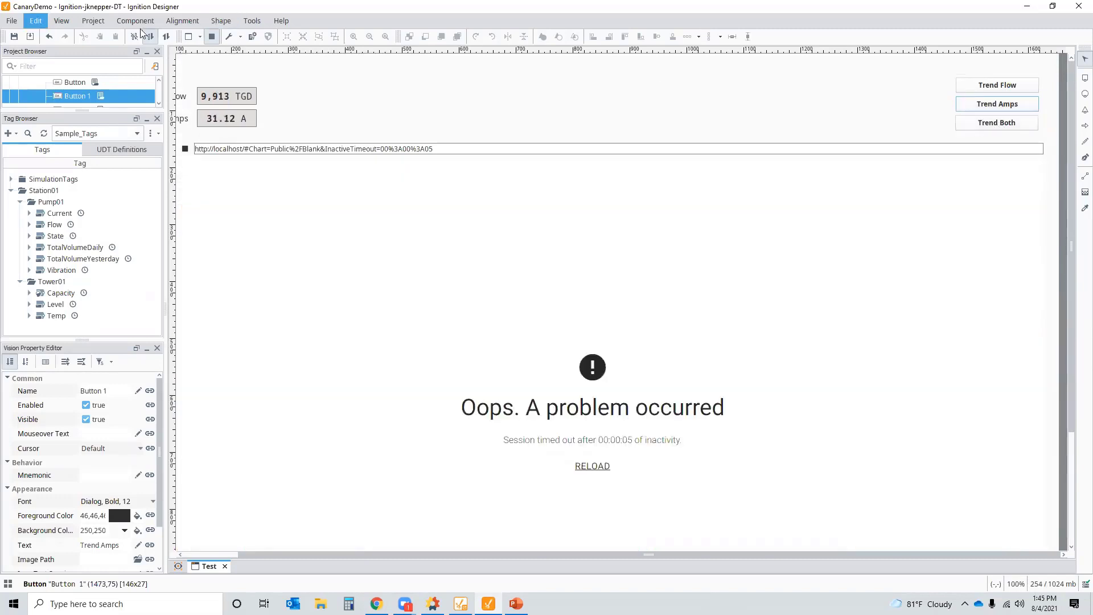
- Extend Trend Both's URL with a second tag for Pump01.Current and apply it
left_click(213, 36)
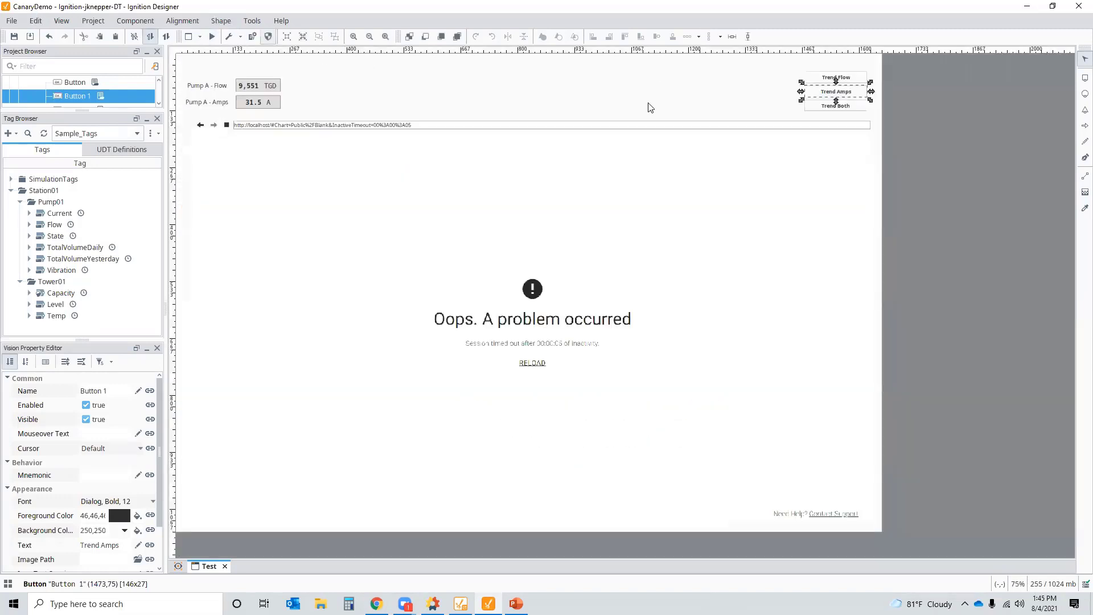
left_click(838, 107)
key("ctrl+j")
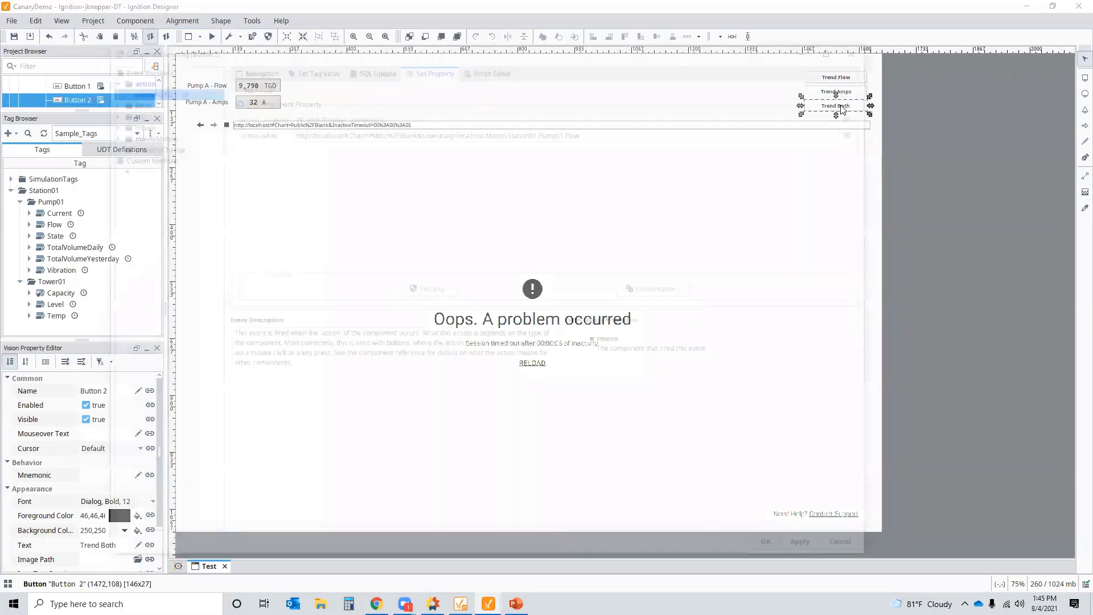
left_click(620, 133)
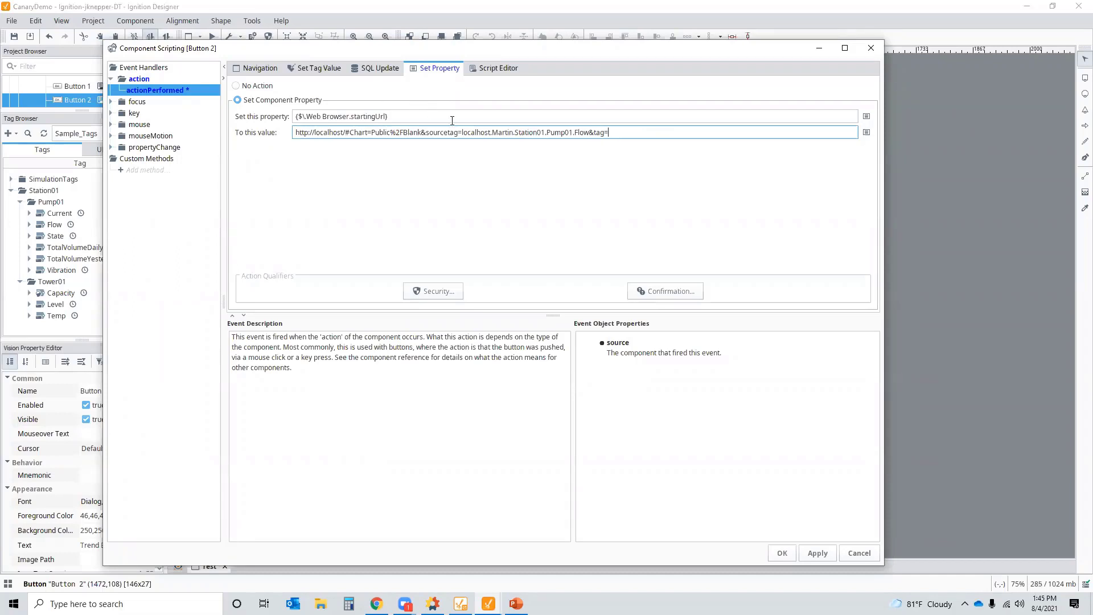
left_click_drag(461, 133, 589, 137)
key("ctrl+c")
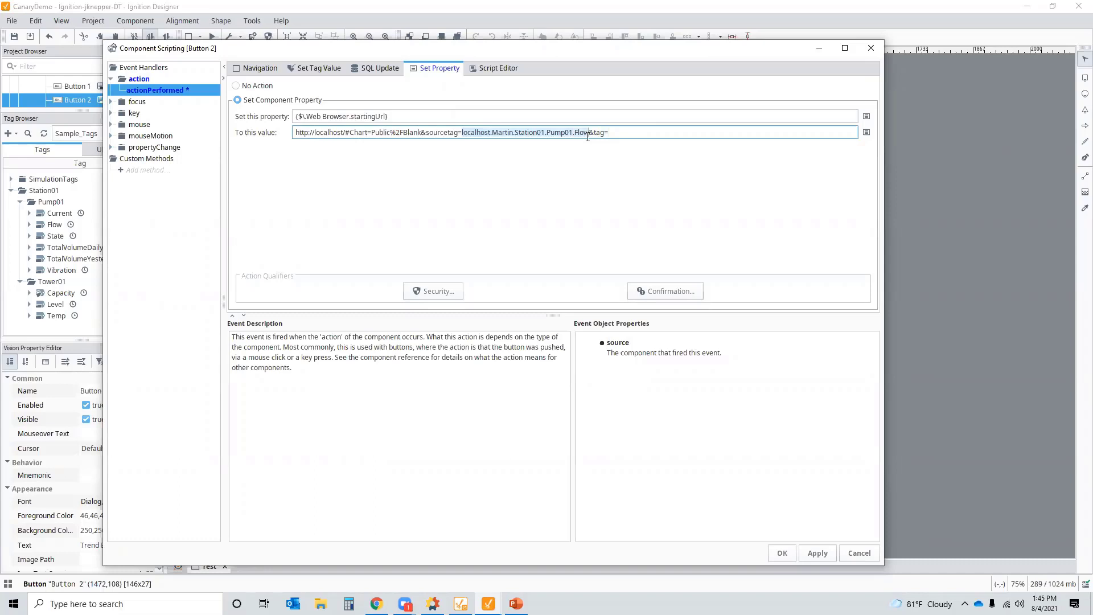
left_click(644, 132)
key("ctrl+v")
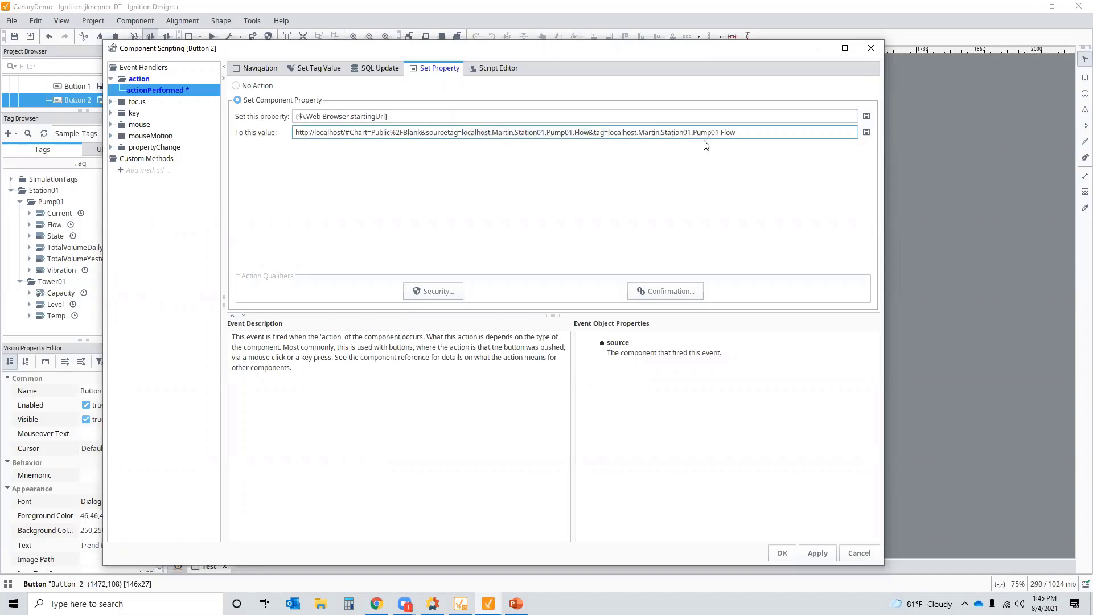
type("Current")
left_click(782, 553)
- Preview the window and run Trend Both, showing stacked Pump01 Flow and Current trends
left_click(212, 37)
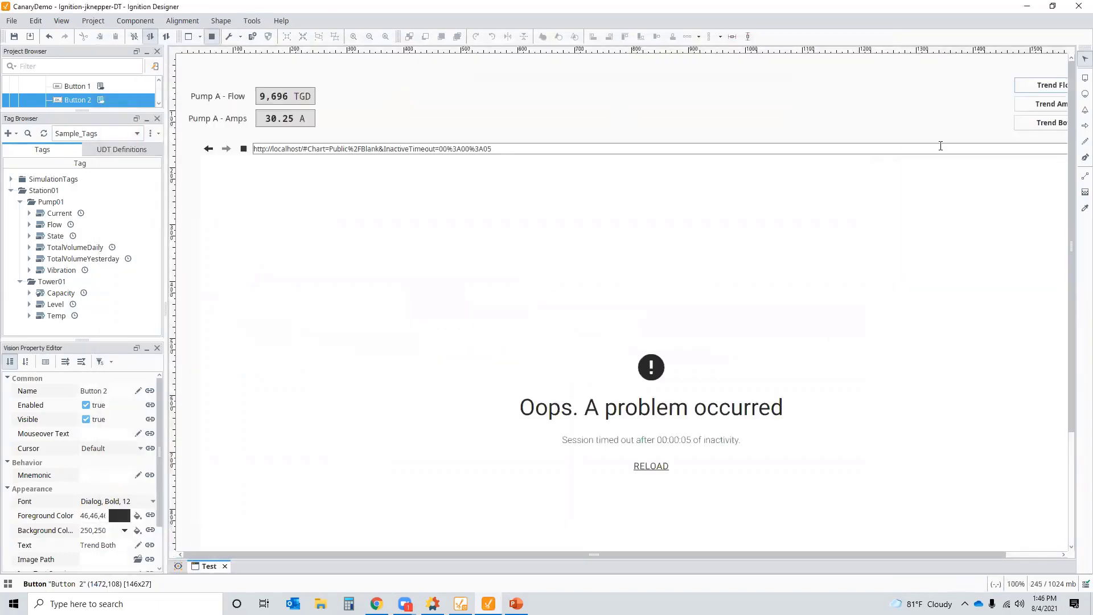
left_click(1045, 125)
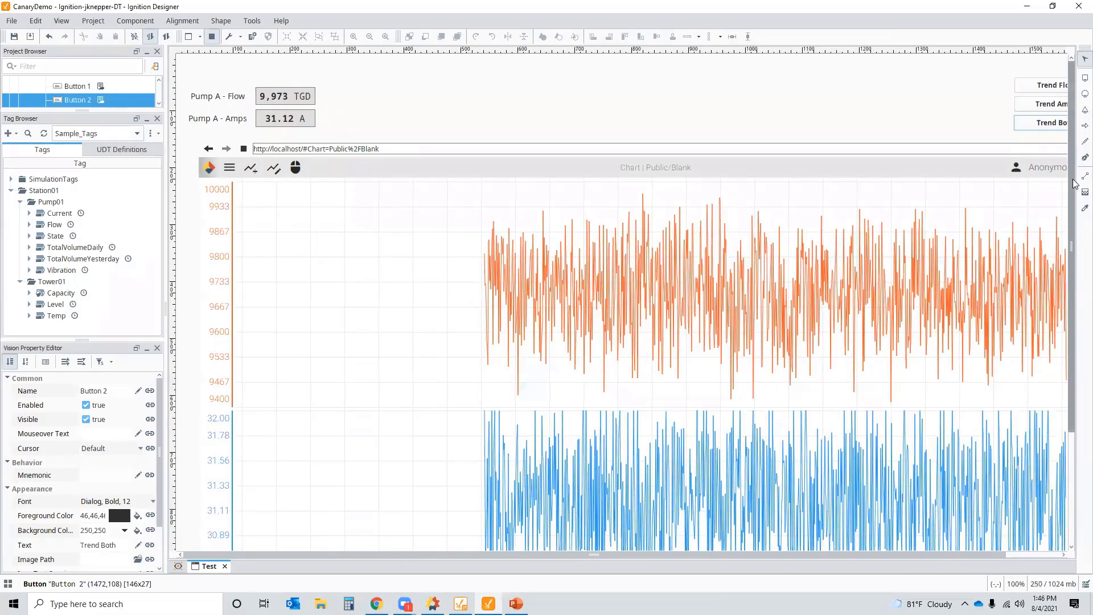
scroll(1075, 184, "down", 3)
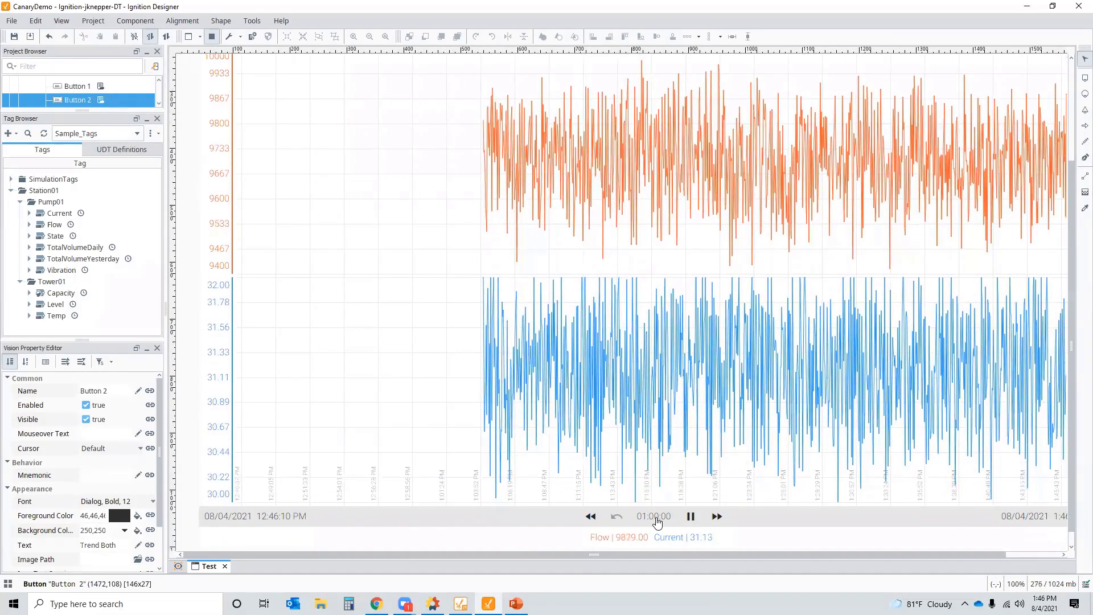
left_click_drag(1075, 465, 1072, 385)
scroll(1071, 385, "up", 2)
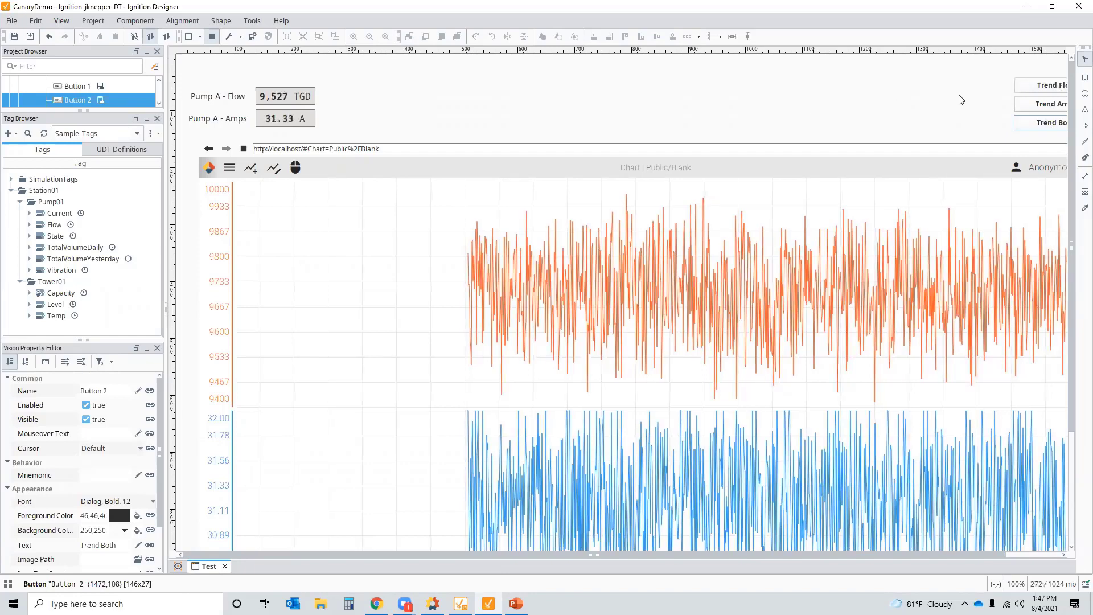
- Minimize Ignition Designer so the Axiom URL Parameters help is in front
left_click(1078, 7)
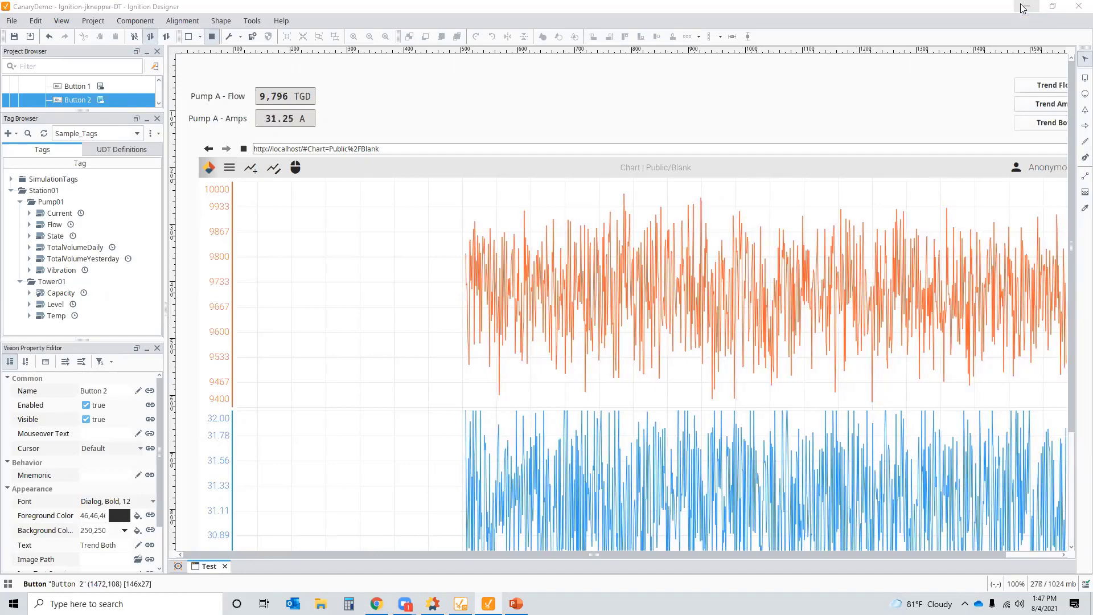
left_click(377, 603)
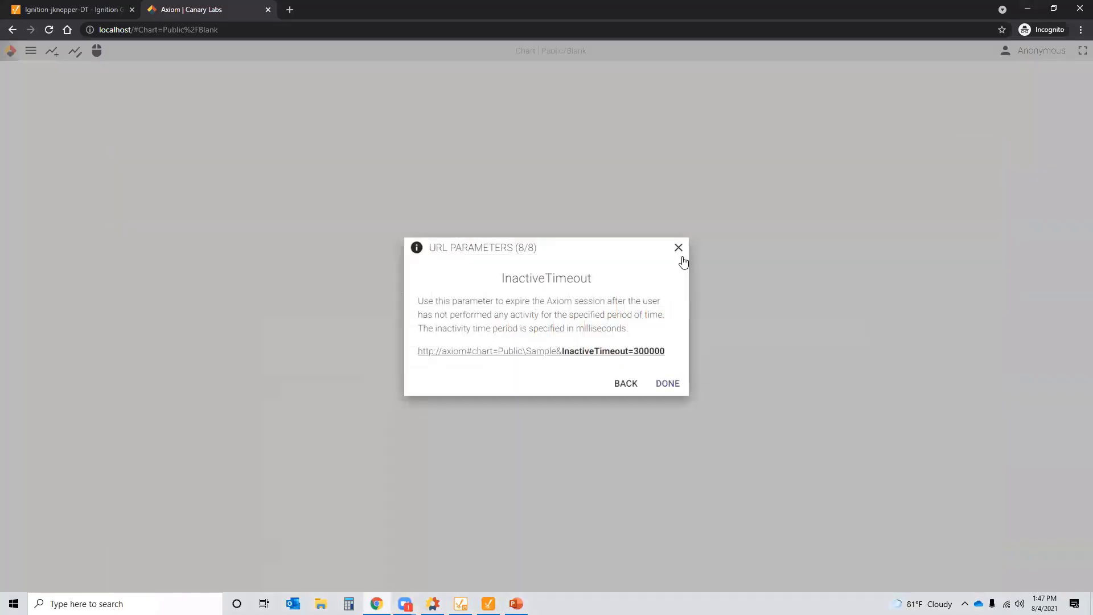
- Minimize Chrome and close the Historian tab to reach the Home dashboard
left_click(1028, 10)
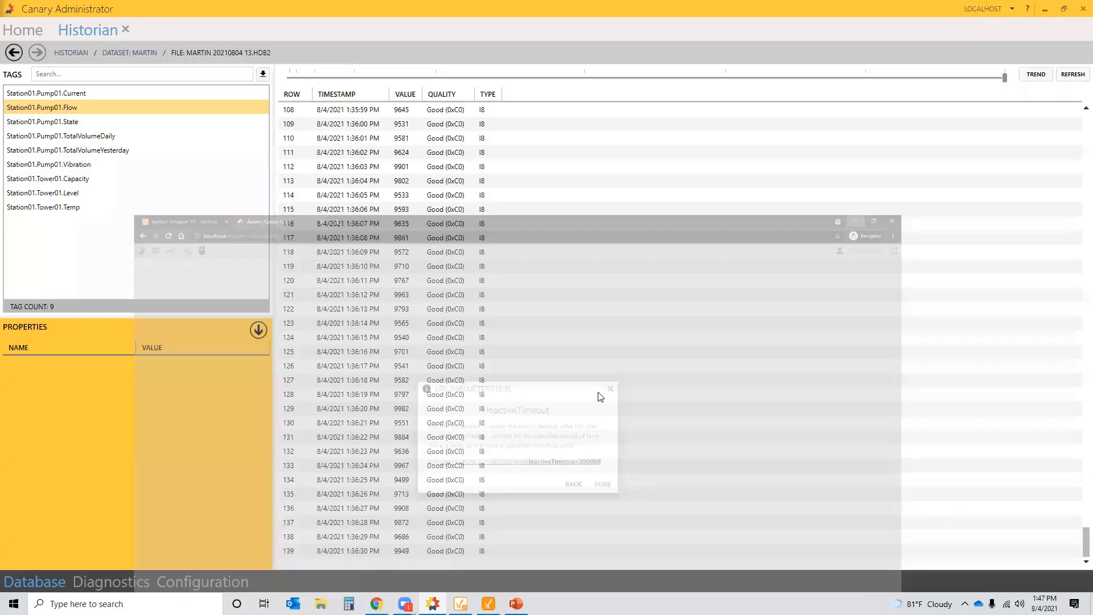
left_click(126, 29)
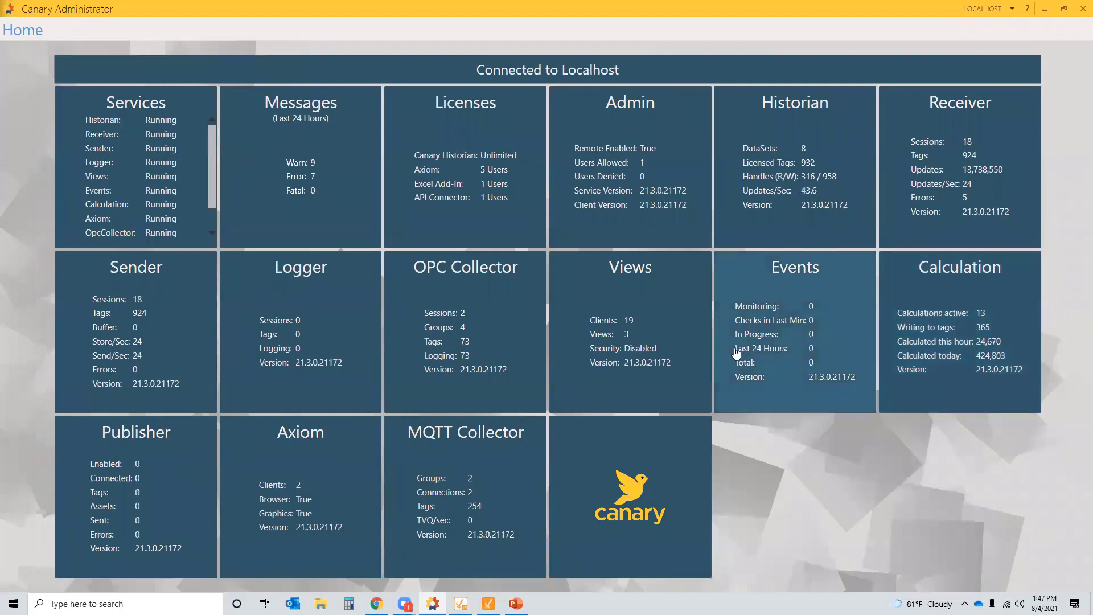
- Open the Views list and the local historian's datasets
left_click(609, 303)
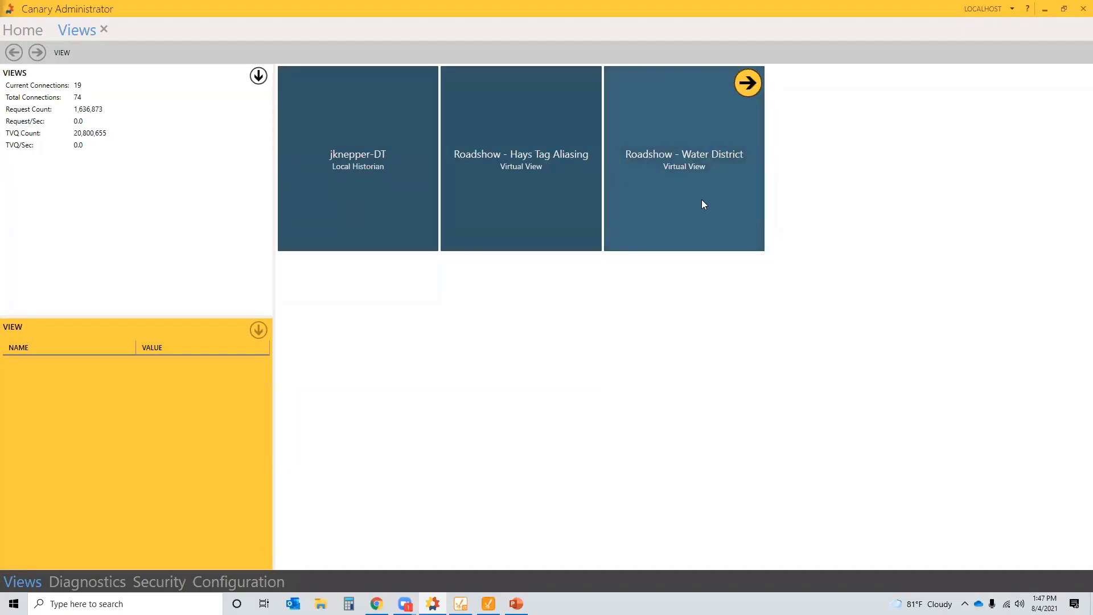
left_click(687, 200)
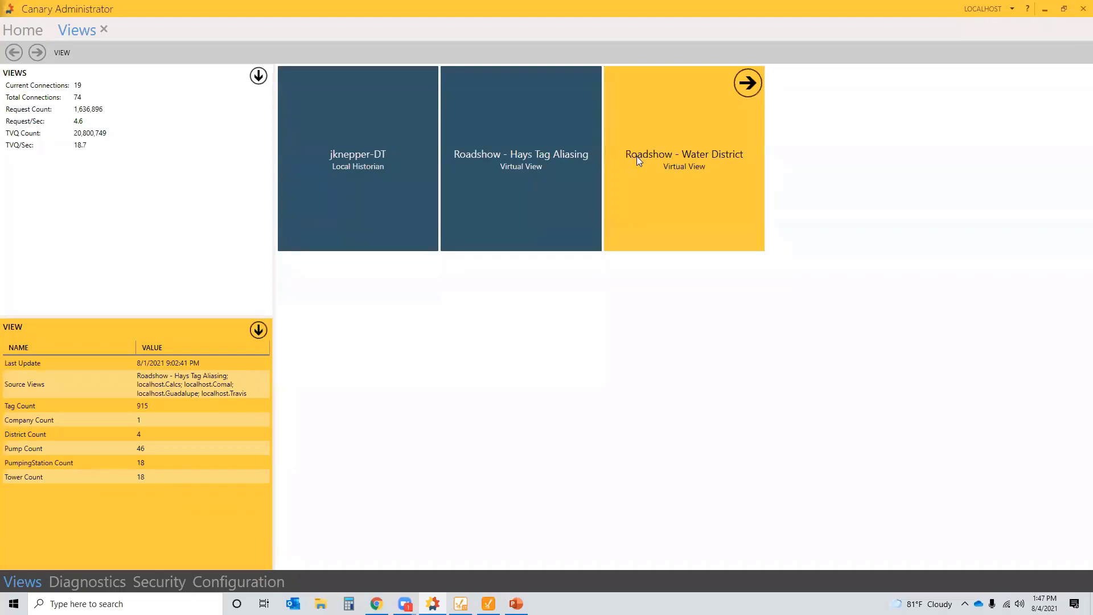
left_click(370, 175)
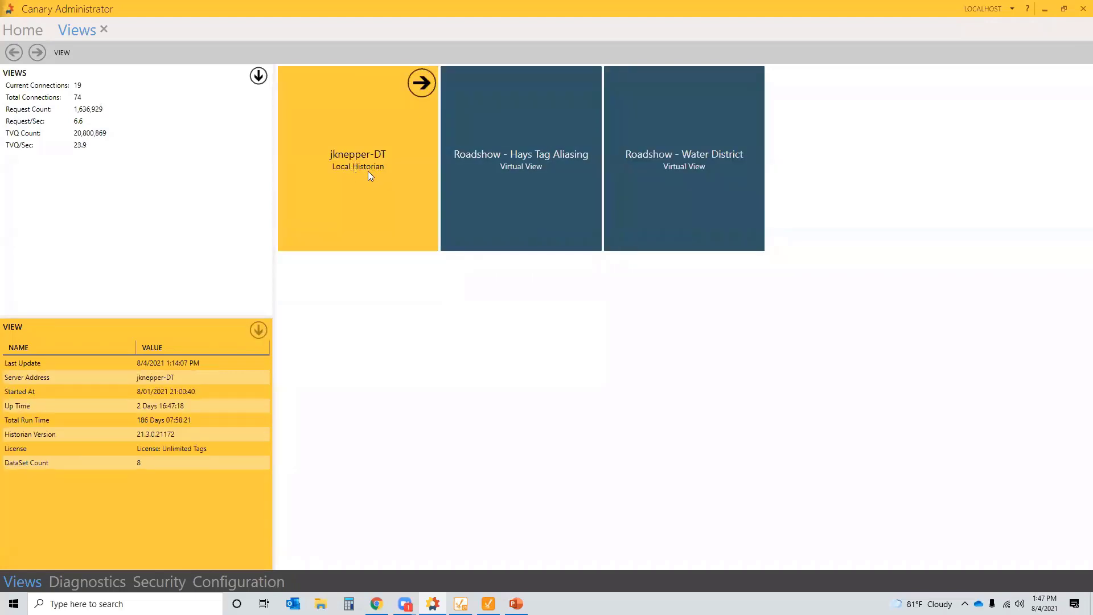
double_click(367, 172)
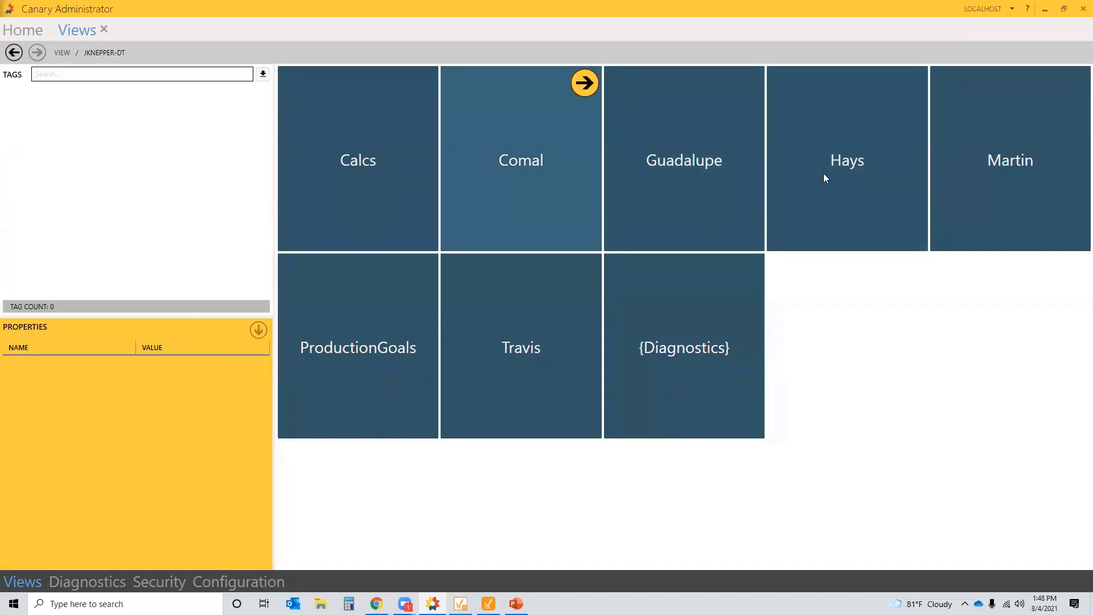
- Browse the Hays and Guadalupe dataset tag lists, then back out to the views
left_click(860, 180)
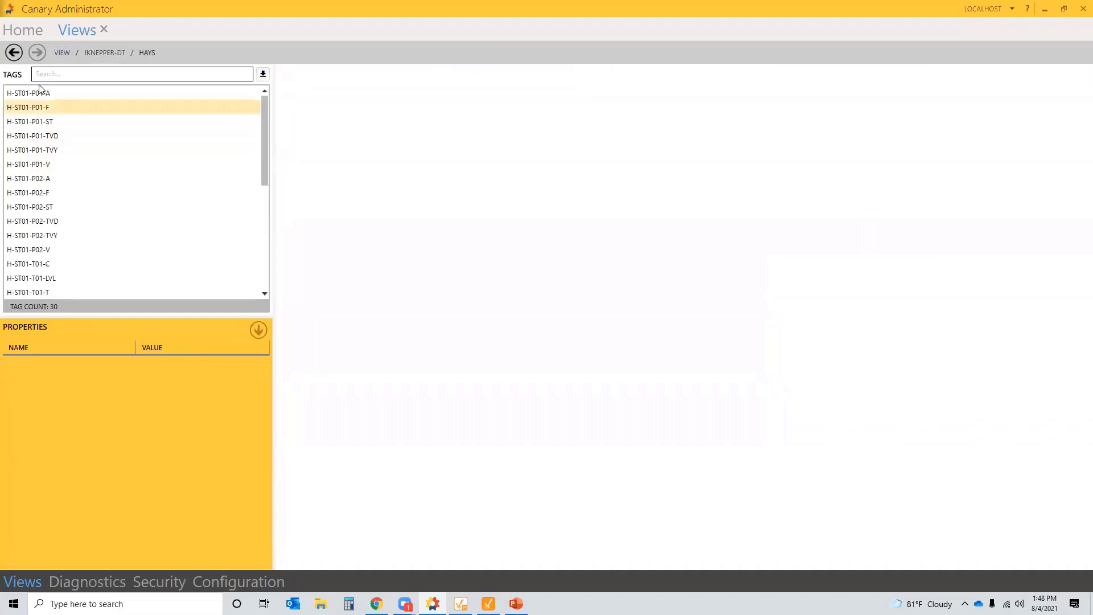
left_click(14, 53)
left_click(647, 170)
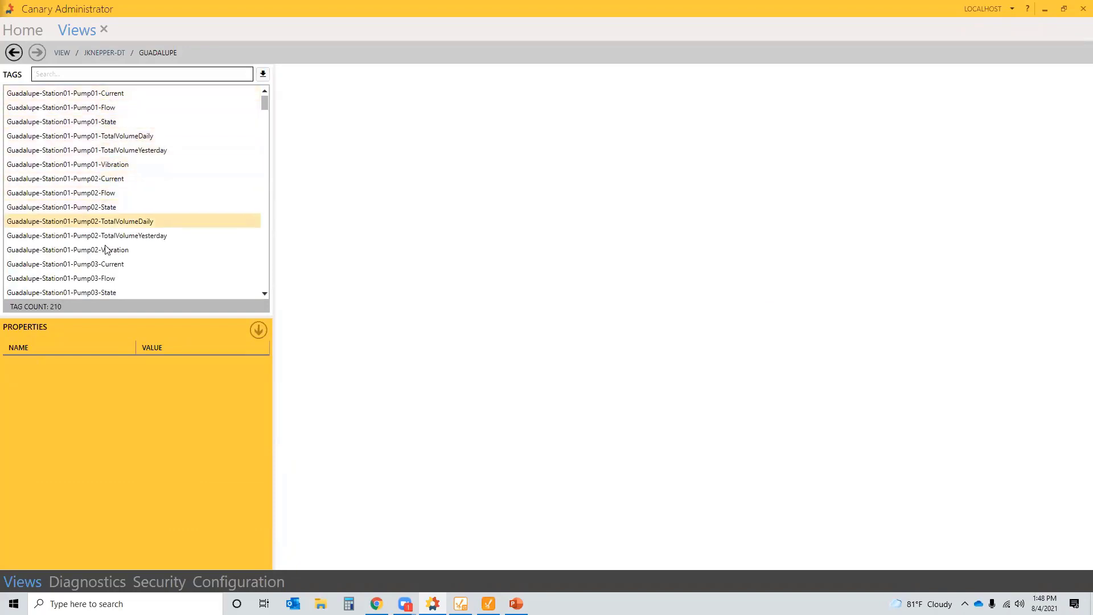
left_click(14, 53)
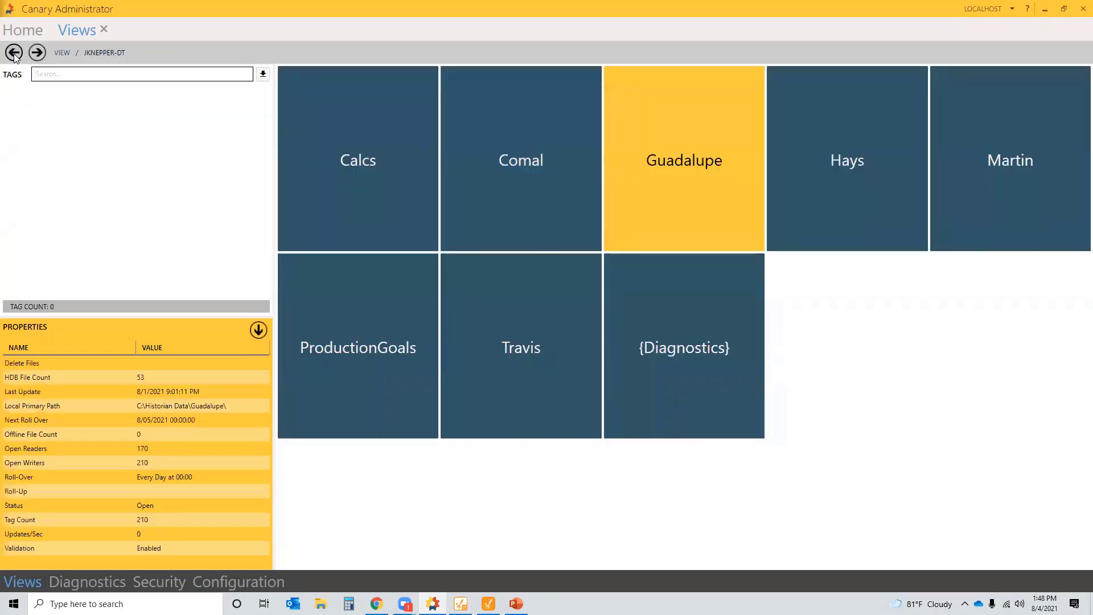
left_click(13, 53)
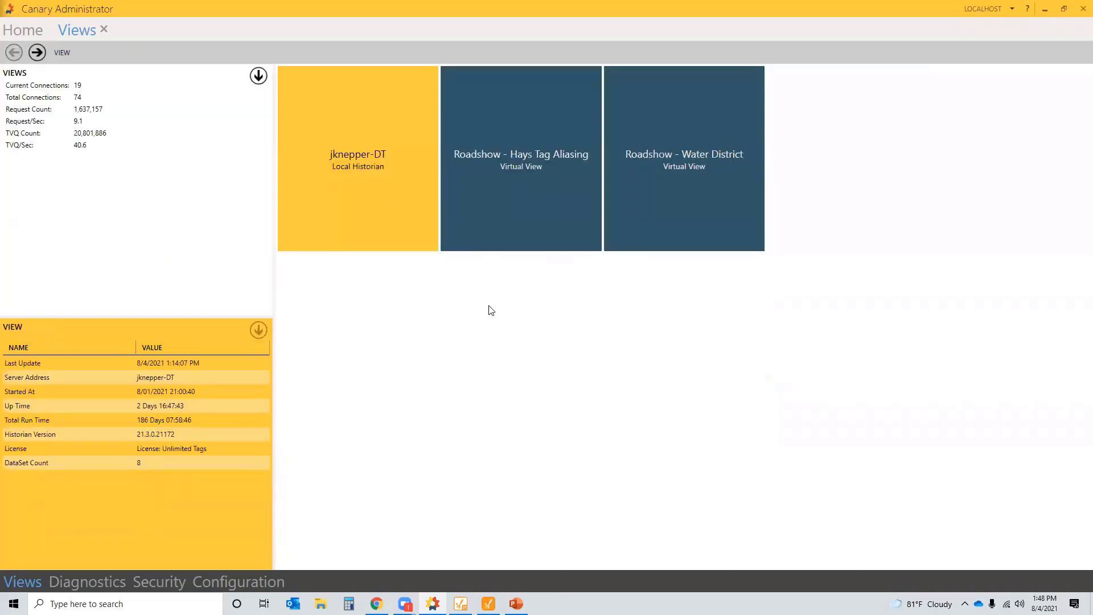
- Show the details of the Roadshow - Water District virtual view
mouse_move(354, 109)
mouse_move(394, 141)
mouse_move(707, 199)
mouse_move(362, 198)
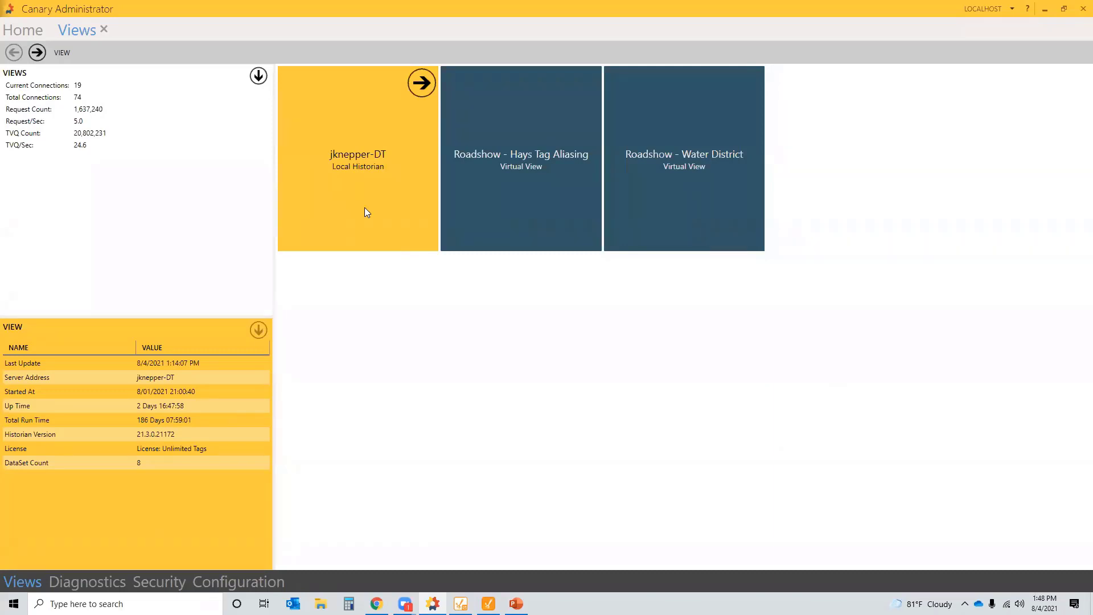
left_click(690, 185)
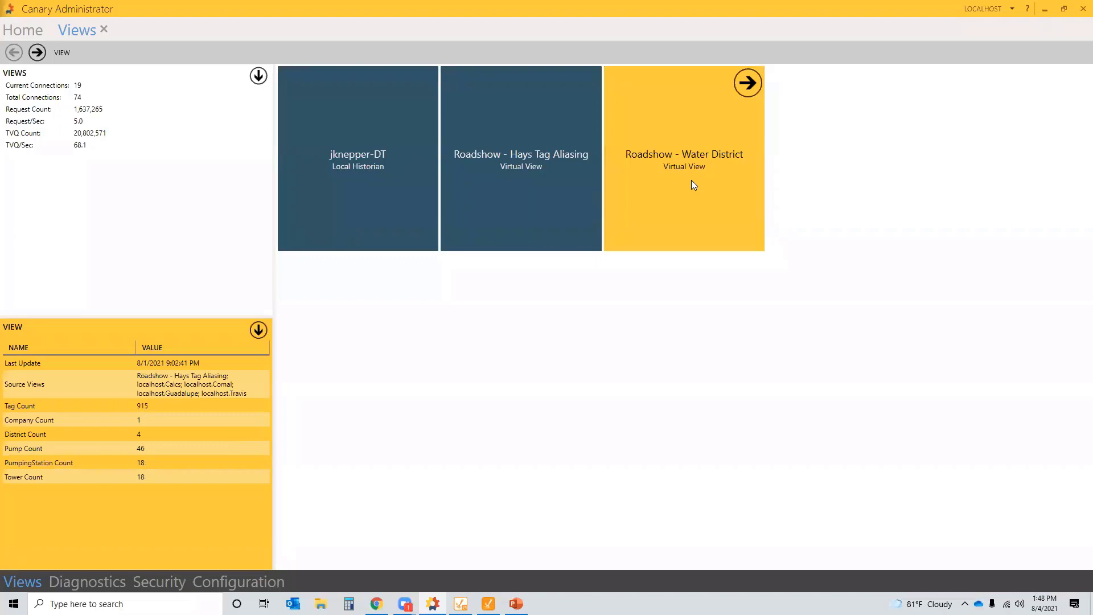
- Open the Water District view's CanaryWater model and inspect the Comal, Guadalupe and Hays districts
double_click(688, 176)
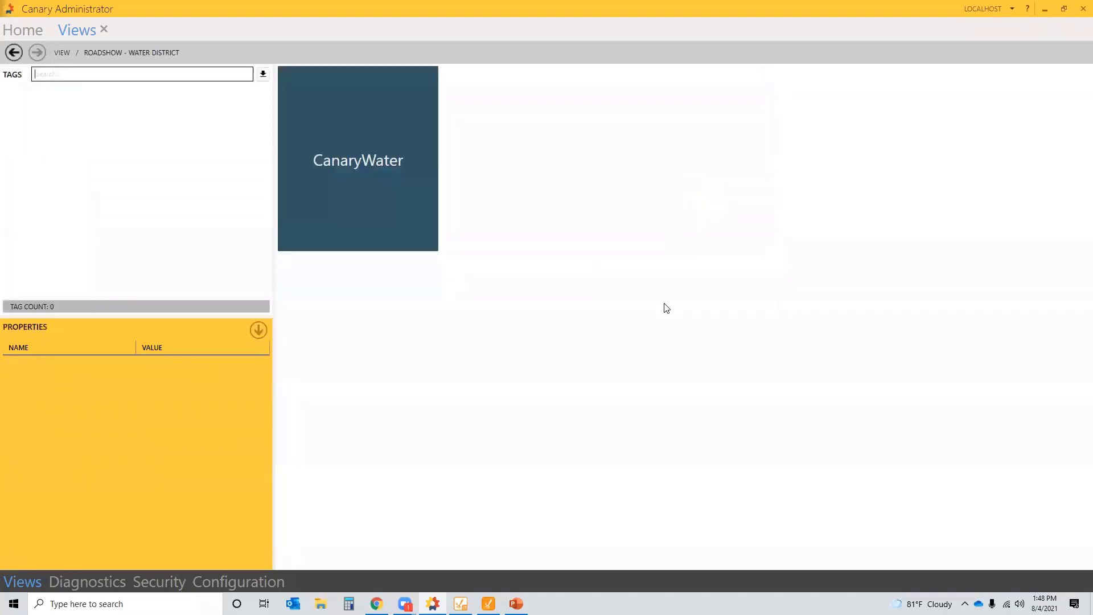
double_click(380, 161)
left_click(368, 159)
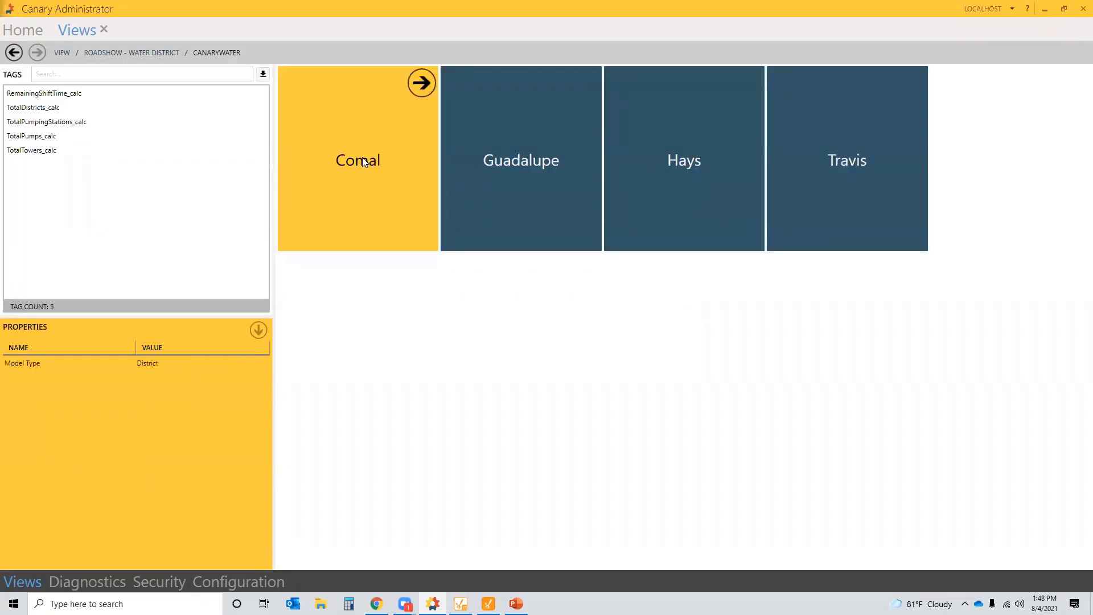
left_click(484, 173)
left_click(691, 182)
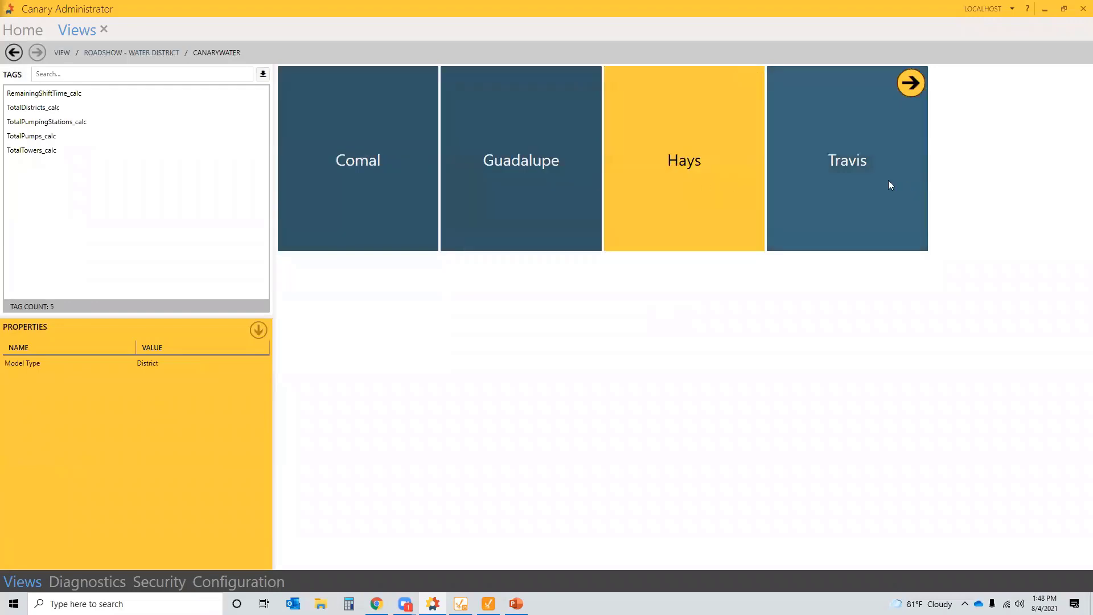
- Drill into Comal Station01 Pump01, view its State and Vibration tags, then go Home
left_click(359, 160)
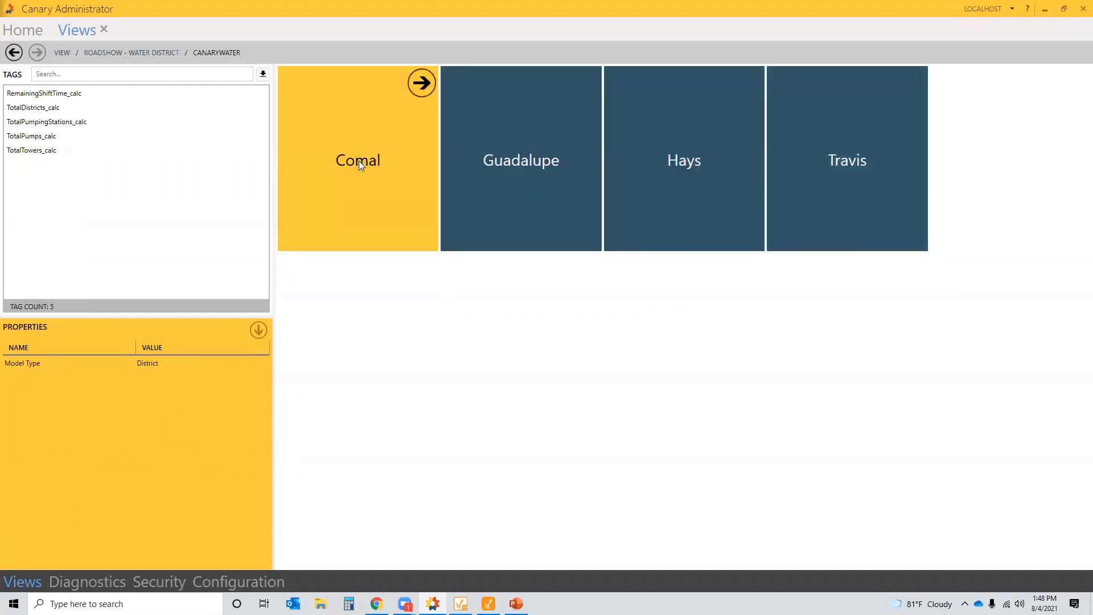
double_click(358, 161)
left_click(359, 164)
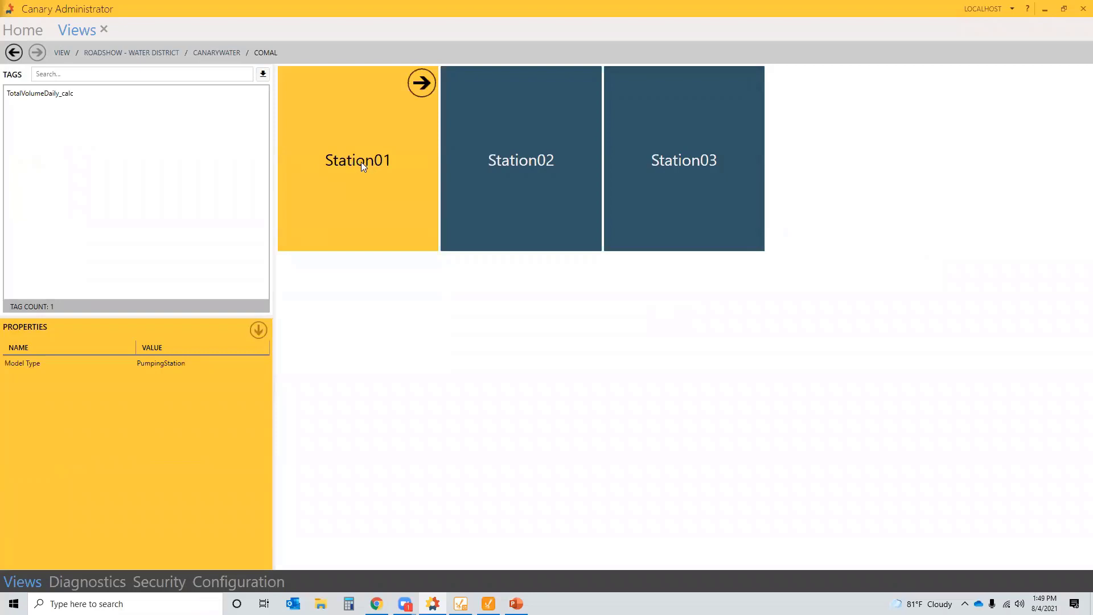
double_click(364, 166)
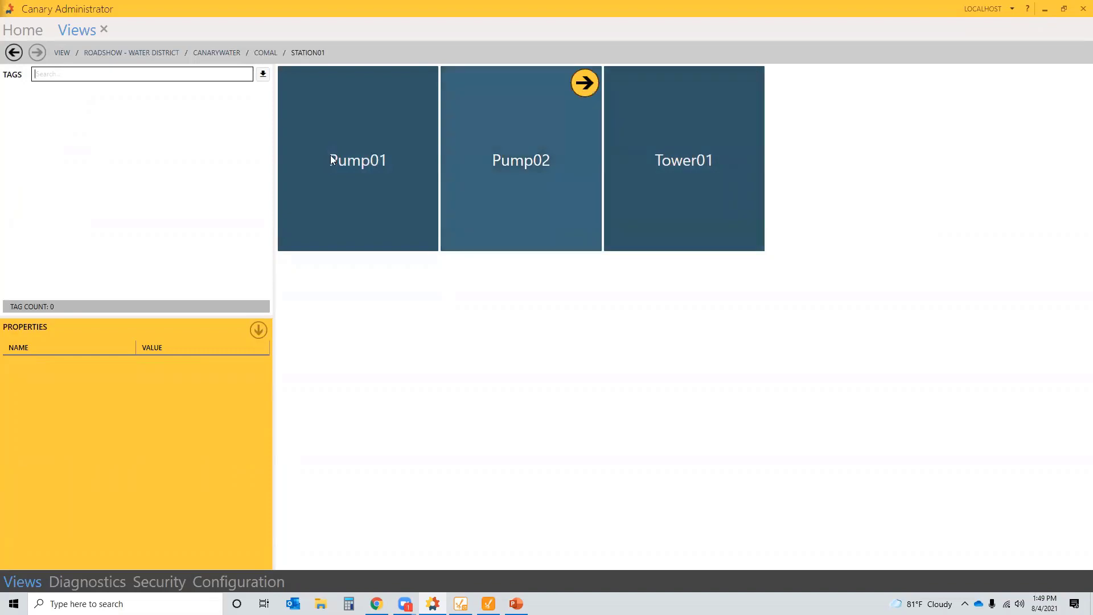
double_click(355, 166)
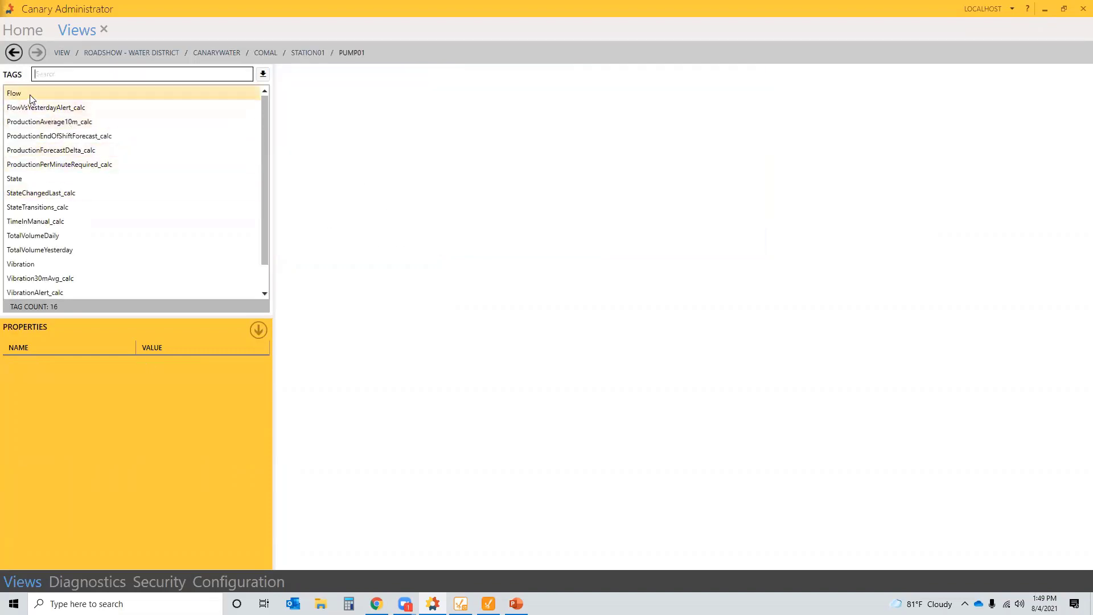
left_click(33, 179)
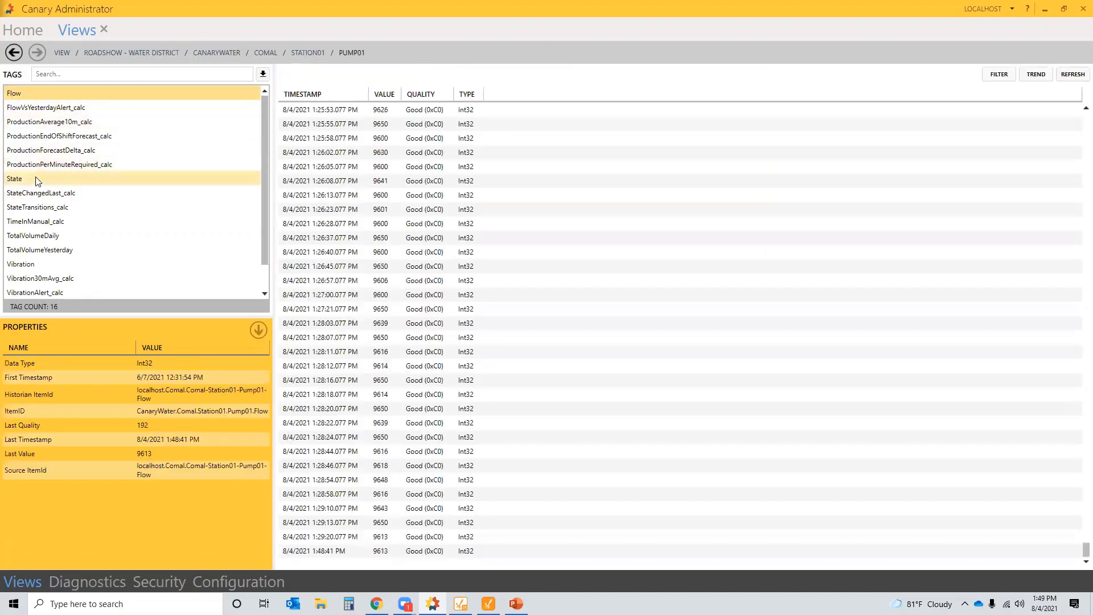
left_click(53, 270)
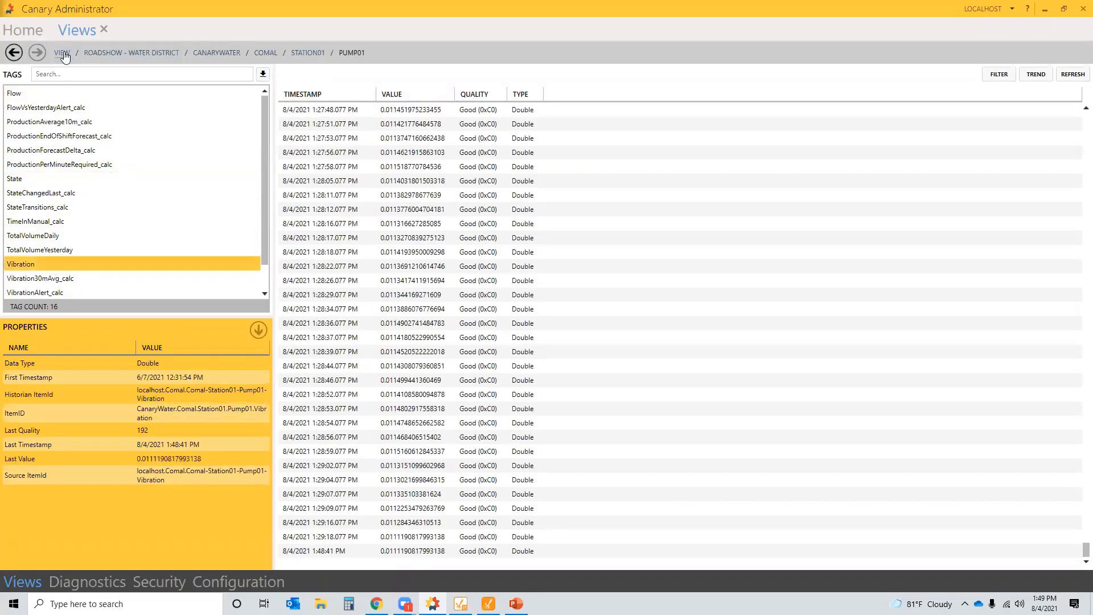
left_click(28, 29)
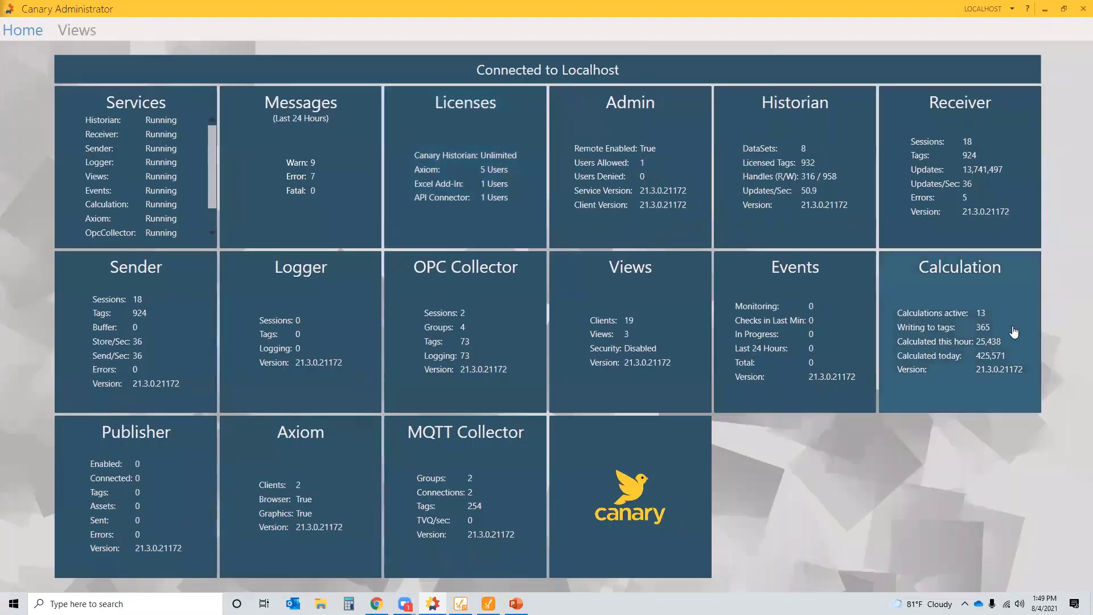
- Open the 'A: Running Time Average' calculation, then dismiss Axiom's walkthrough and Tutorials dialogs
left_click(936, 379)
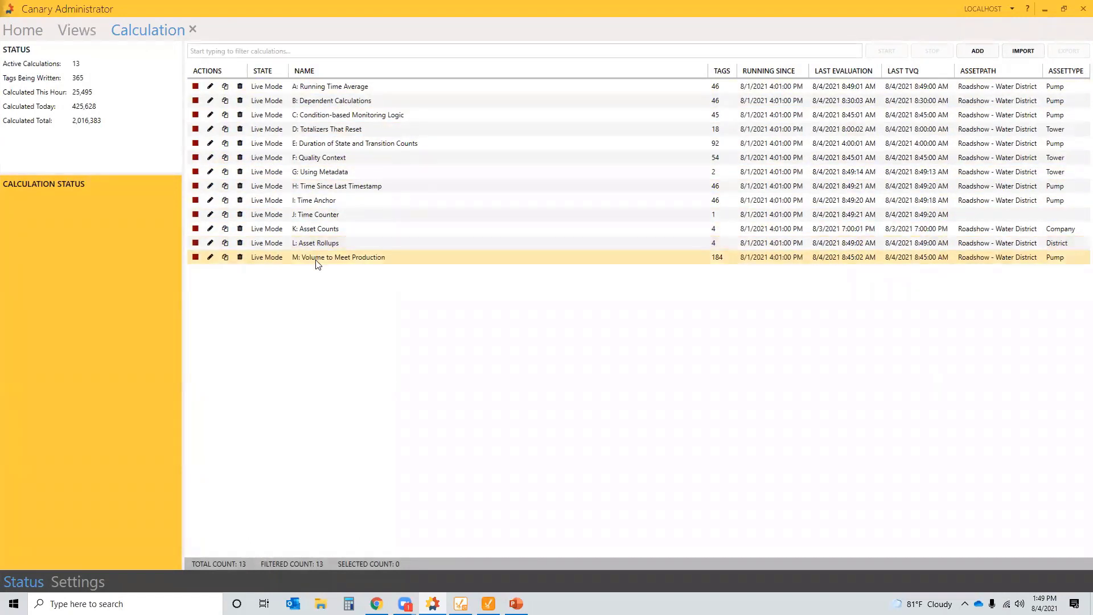
left_click(324, 91)
double_click(321, 87)
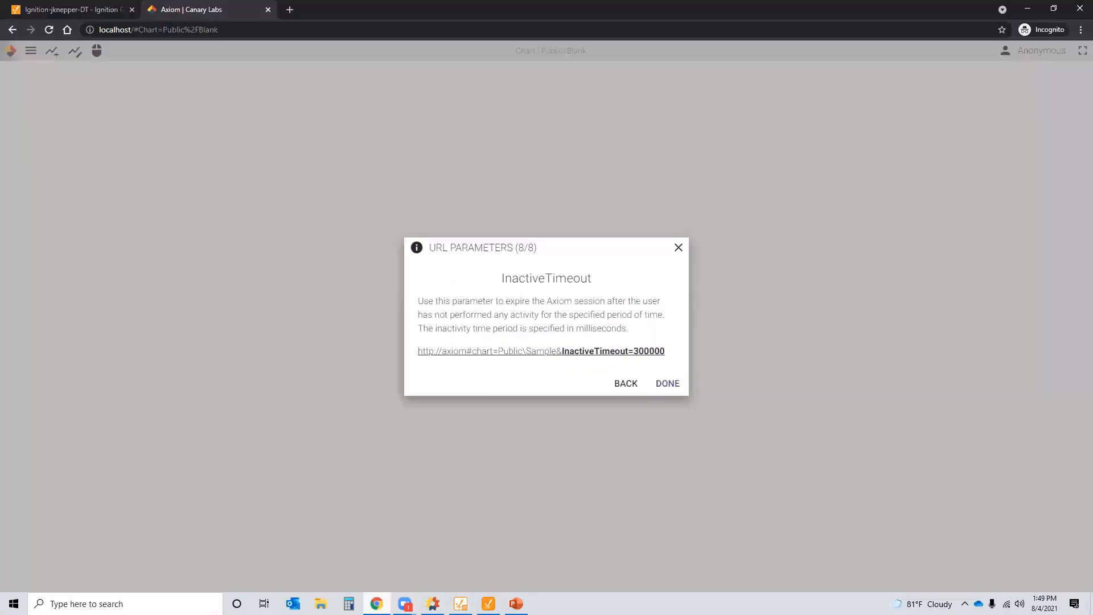
left_click(667, 383)
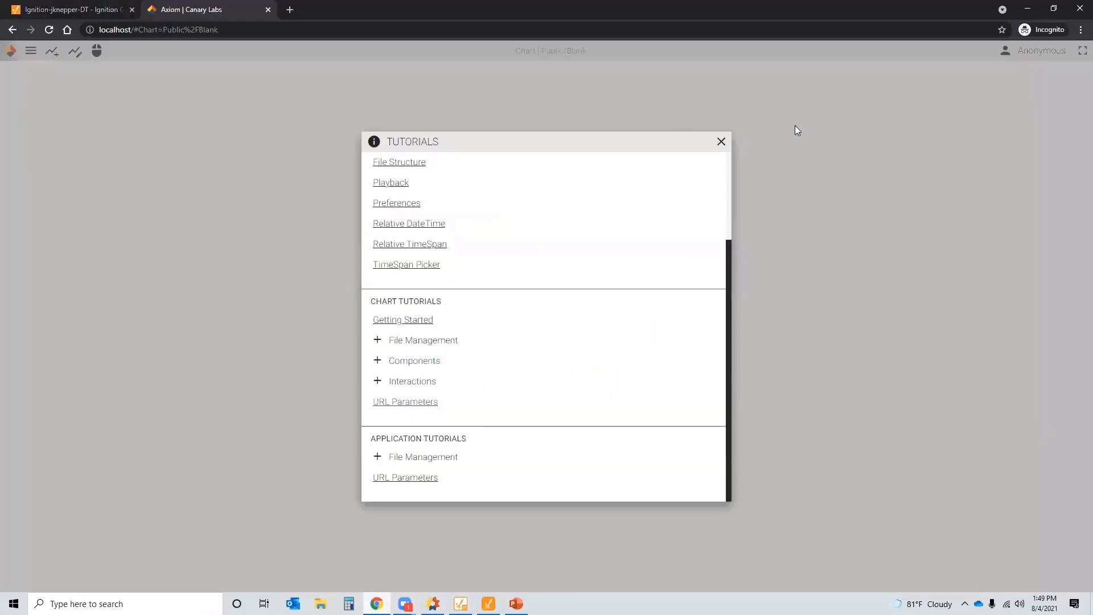
left_click(721, 141)
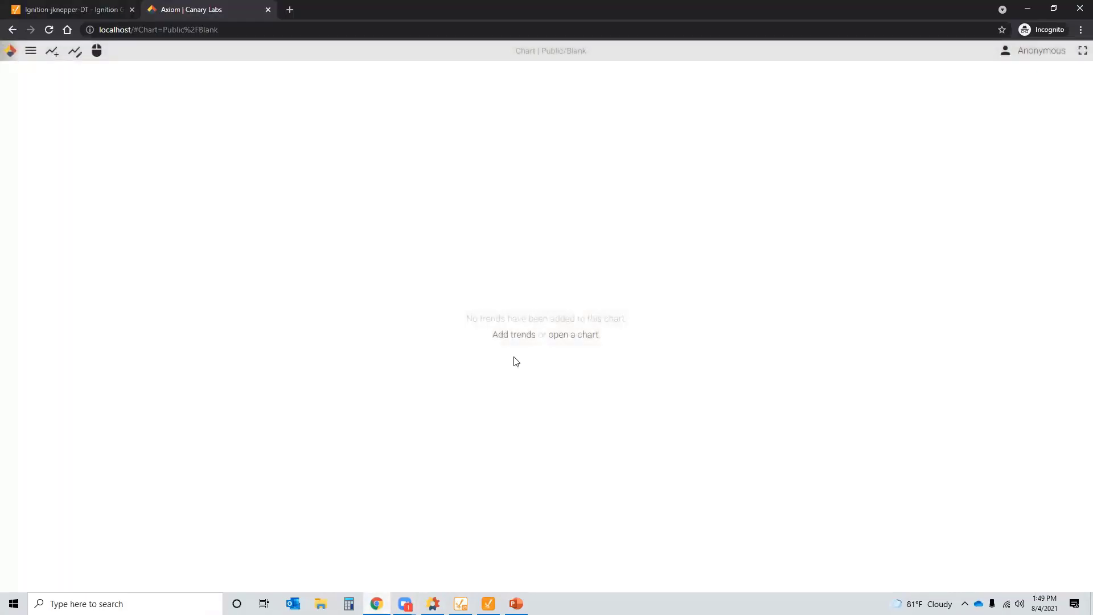
- Add Vibration and Vibration30mAvg_calc from Roadshow - Water District > CanaryWater > Comal > Station01 > Pump01 to the chart
left_click(481, 335)
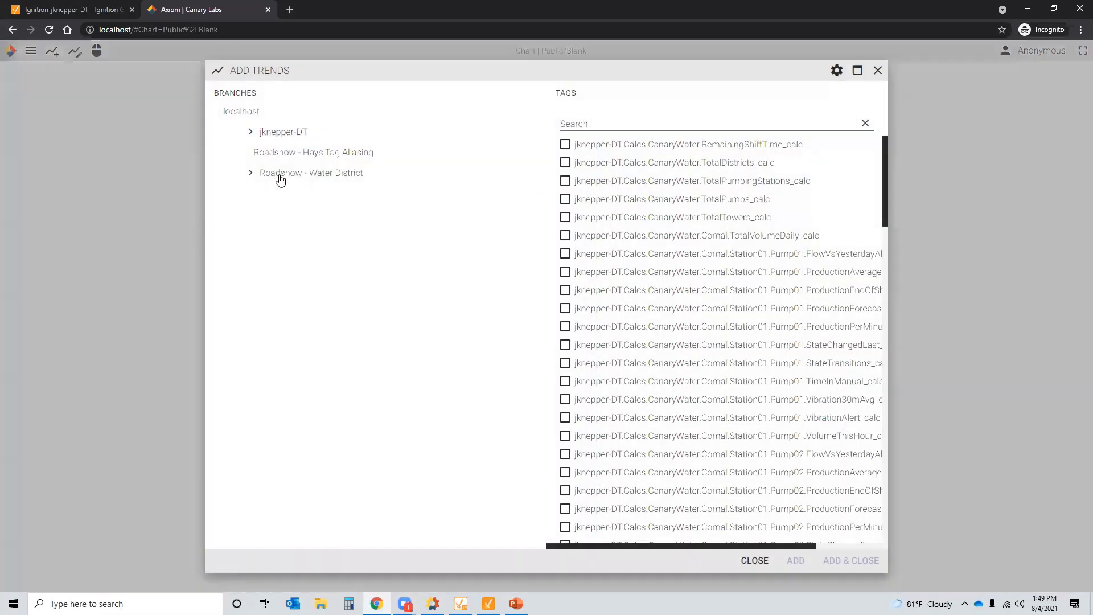
left_click(279, 177)
left_click(293, 193)
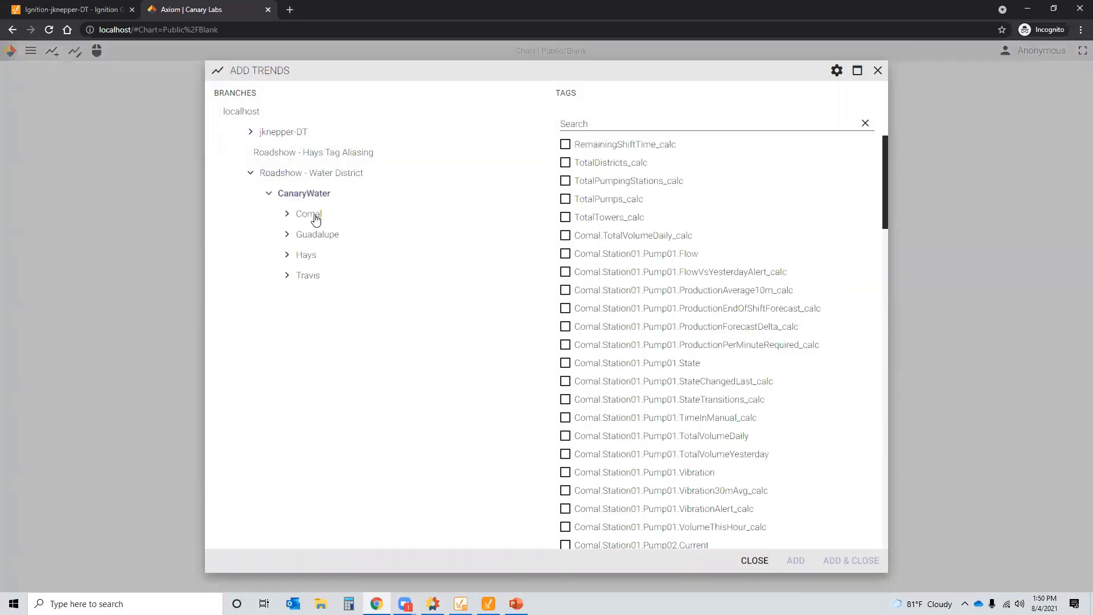
left_click(313, 216)
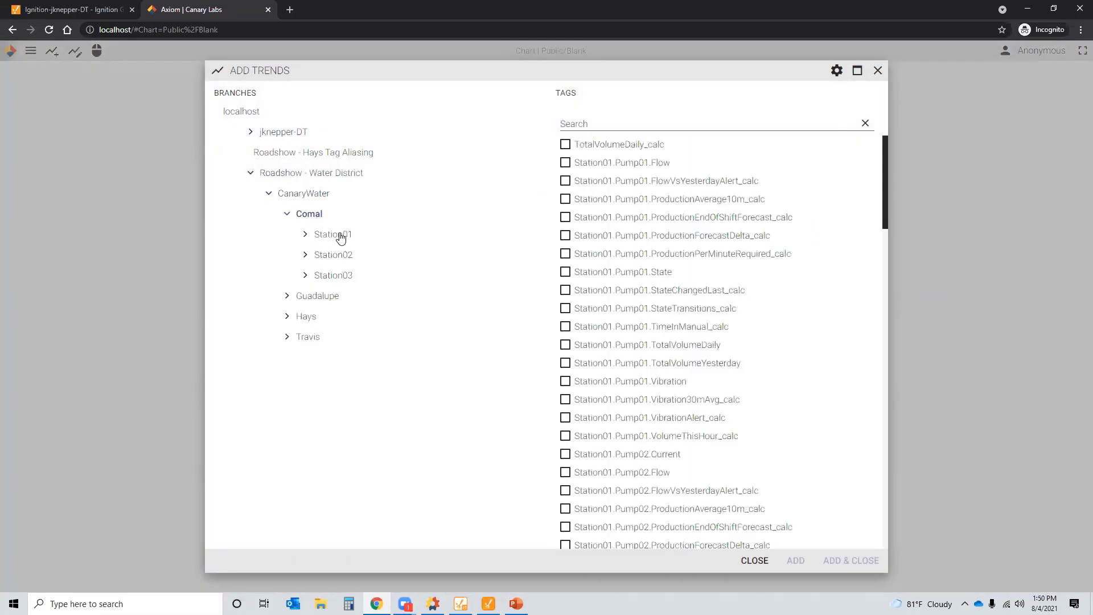
left_click(342, 236)
left_click(350, 254)
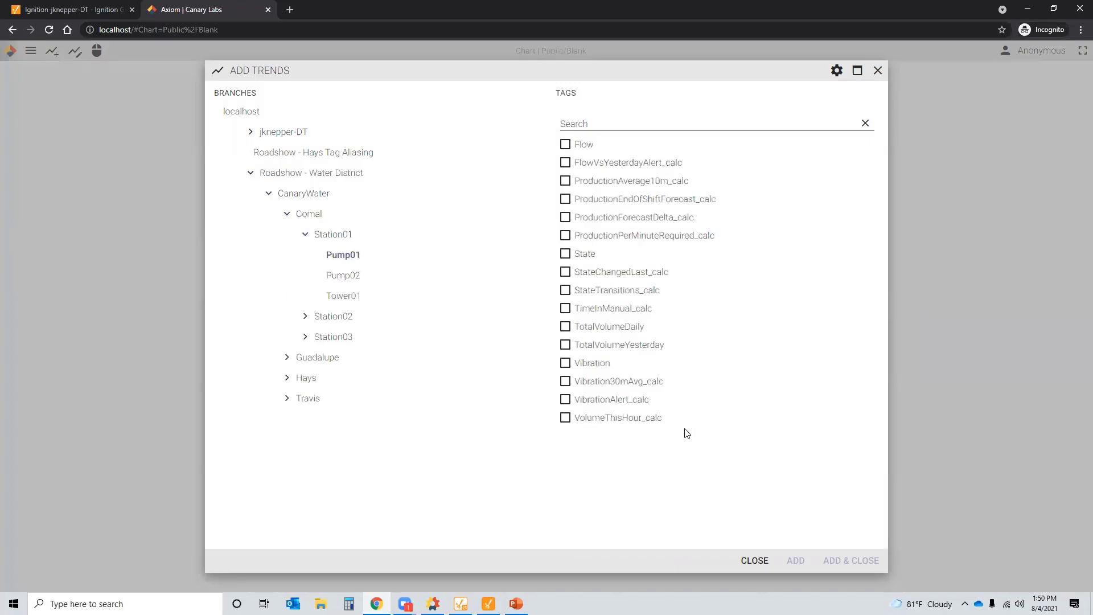
left_click(591, 365)
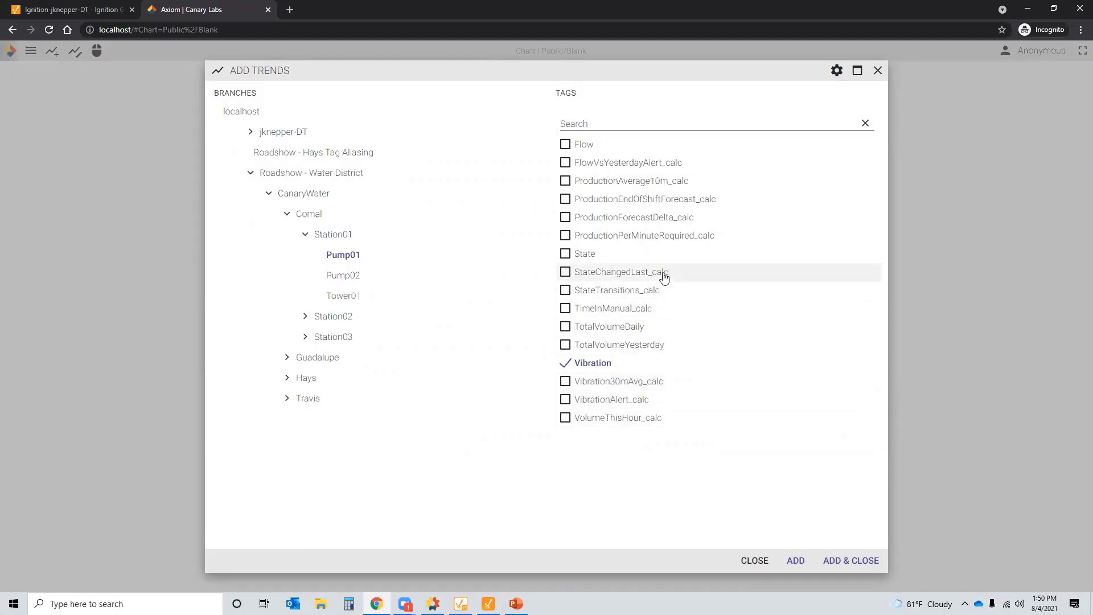
left_click(603, 388)
left_click(854, 562)
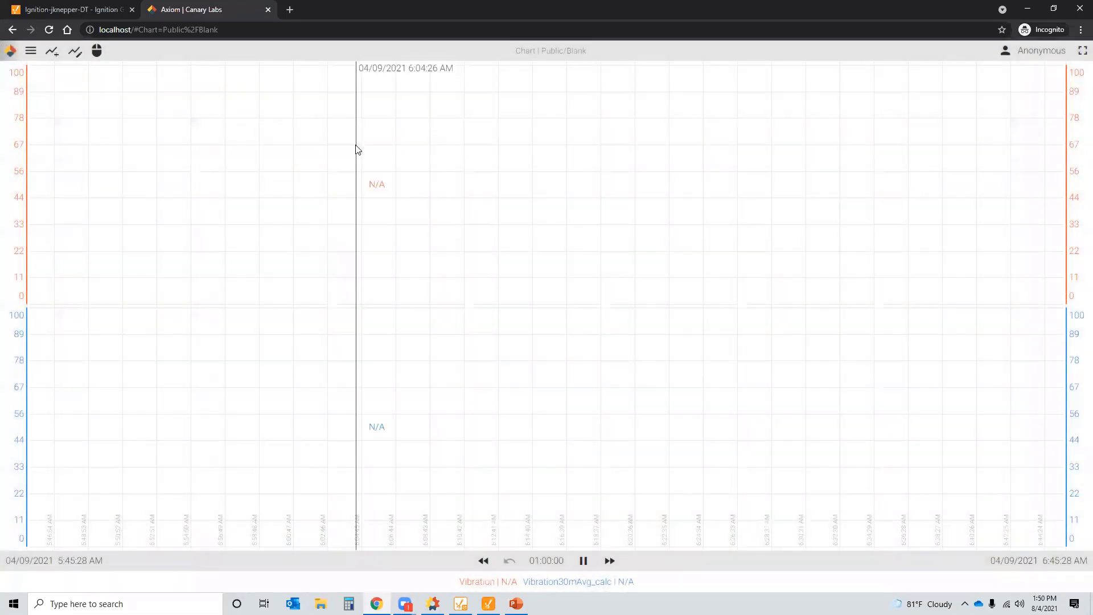
- Set the chart's time span to 7 days
left_click(551, 562)
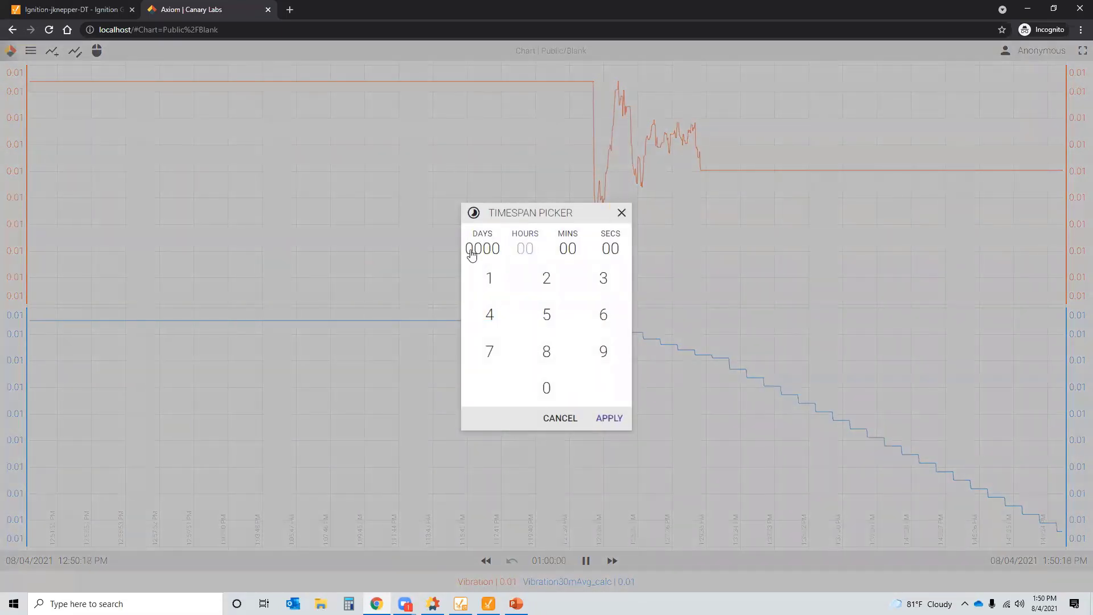
left_click(472, 248)
left_click(489, 351)
left_click(609, 418)
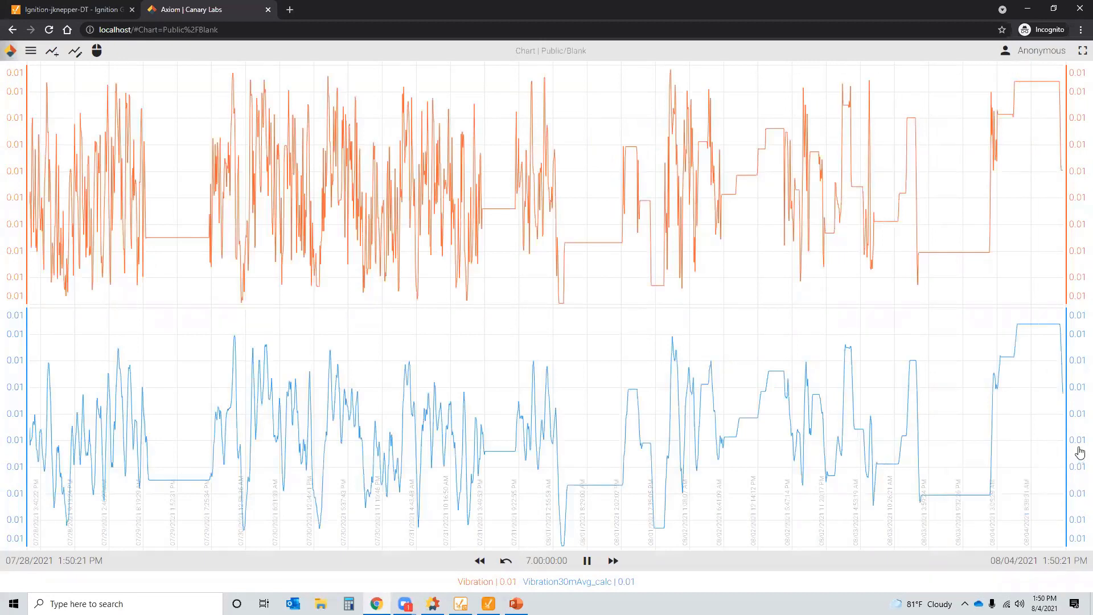
- Merge both trends into one shared band and change the time span to 4 hours
left_click_drag(1080, 453, 1078, 186)
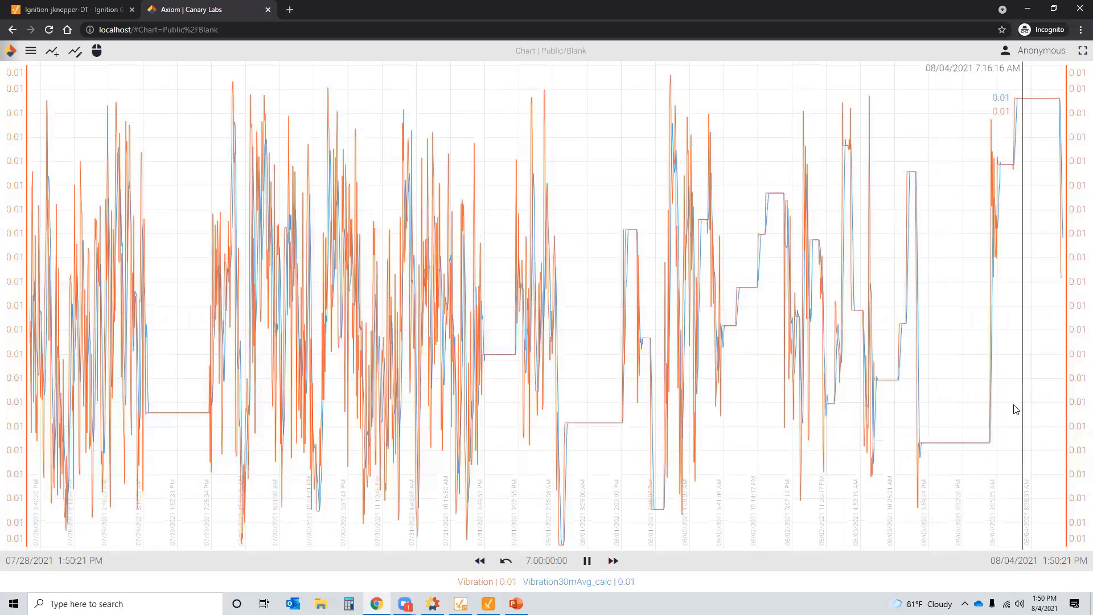
left_click(535, 564)
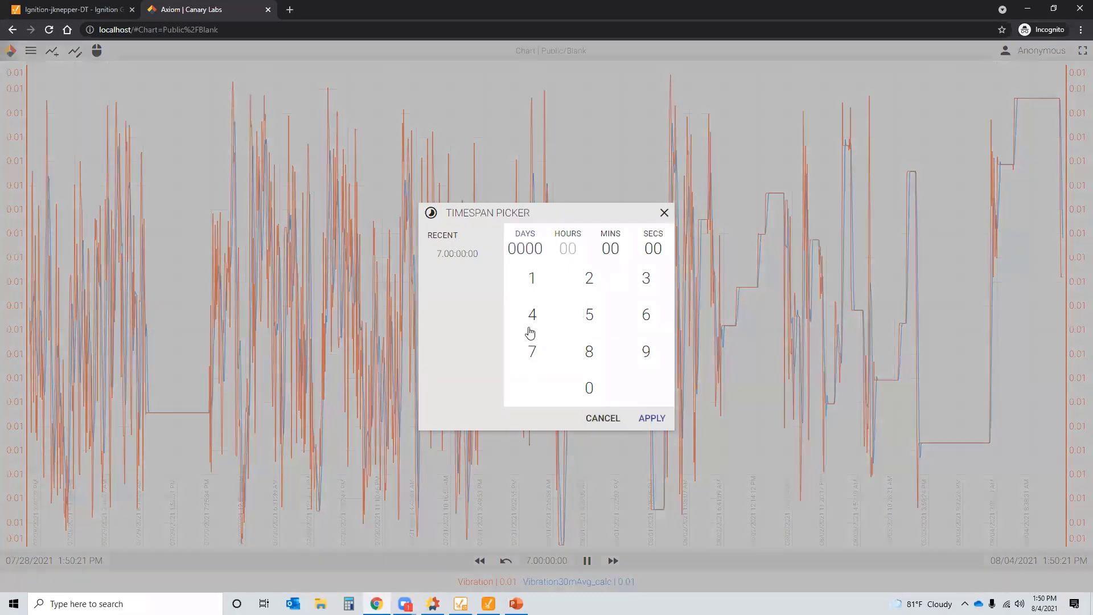
left_click(532, 319)
left_click(652, 427)
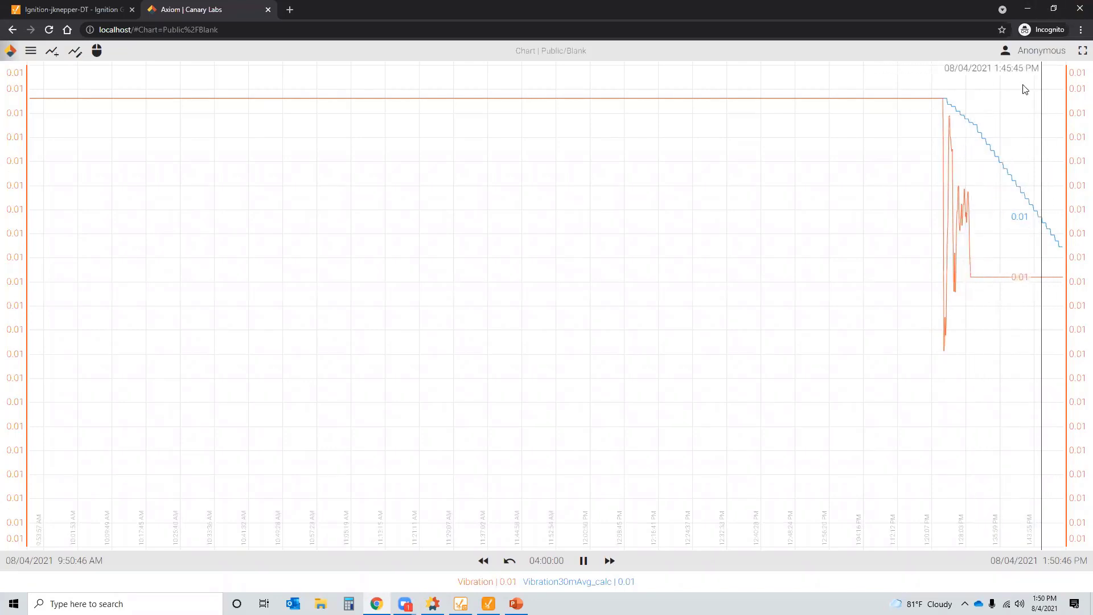
- Minimize the Axiom browser, go back to the Administrator Home dashboard, and bring Ignition Designer forward
left_click(1028, 11)
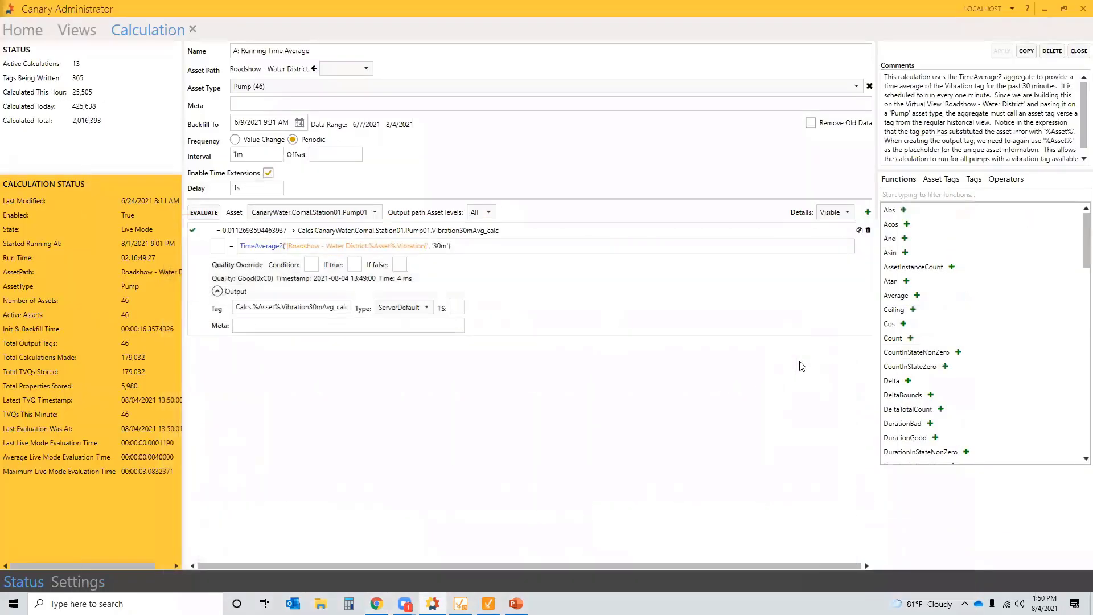
left_click(25, 31)
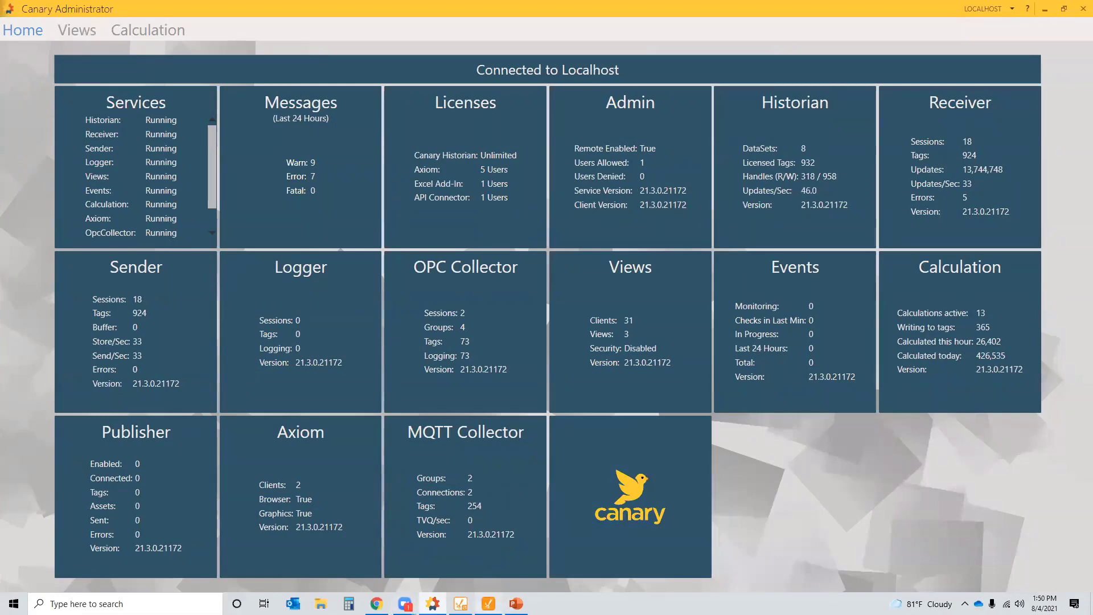
left_click(489, 603)
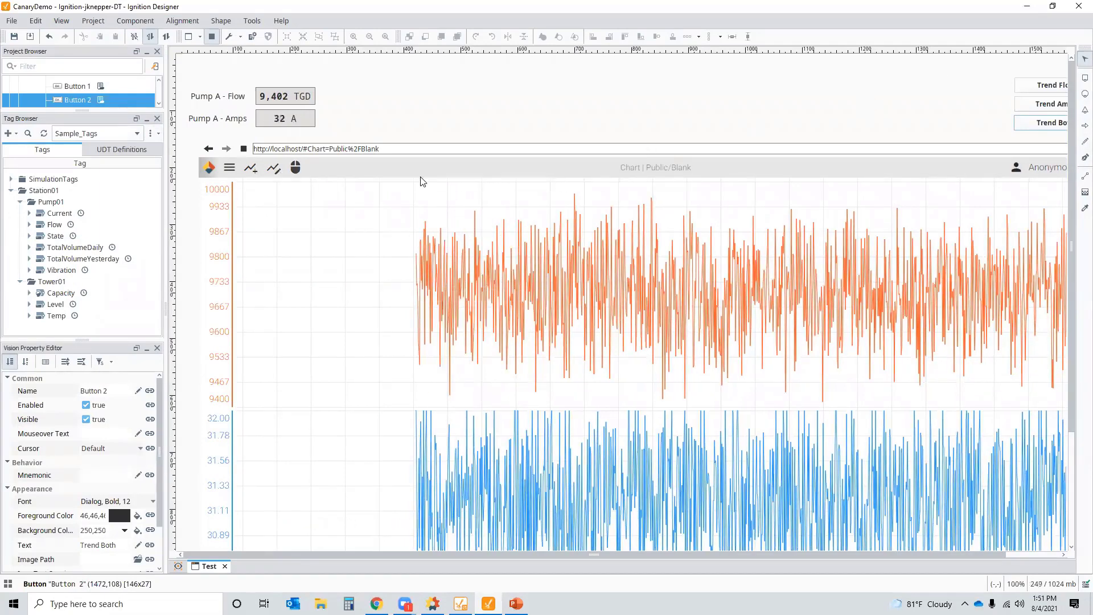
- Create a new Main Window from File > New and select its Root Container
left_click(11, 21)
mouse_move(118, 37)
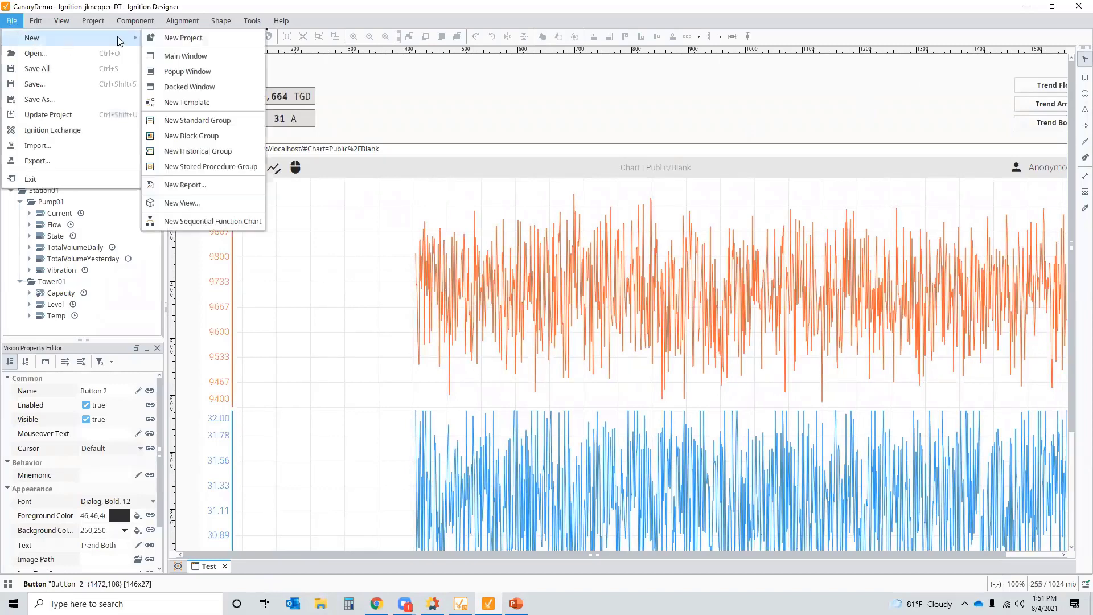
left_click(170, 55)
left_click(617, 325)
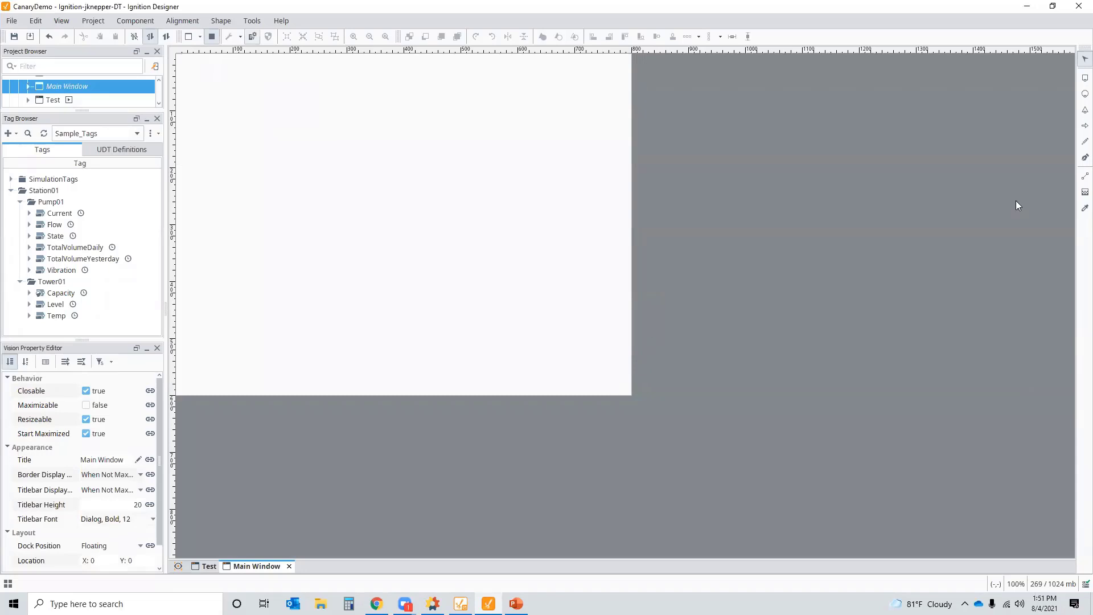
left_click(428, 261)
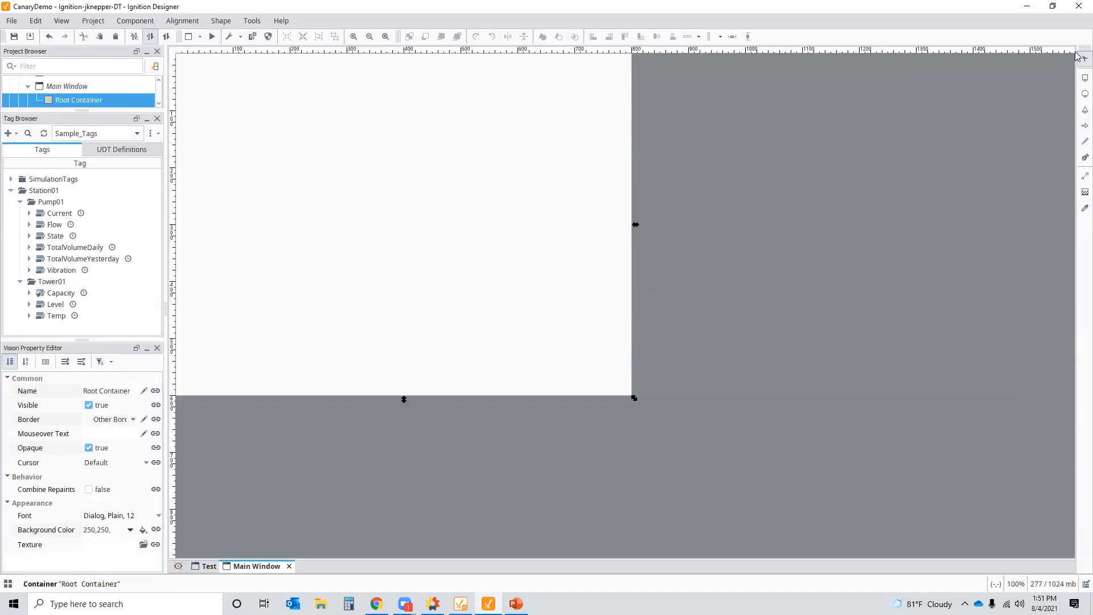
- Reset the panel layout with View > Reset Panels to restore the component palette
left_click(65, 21)
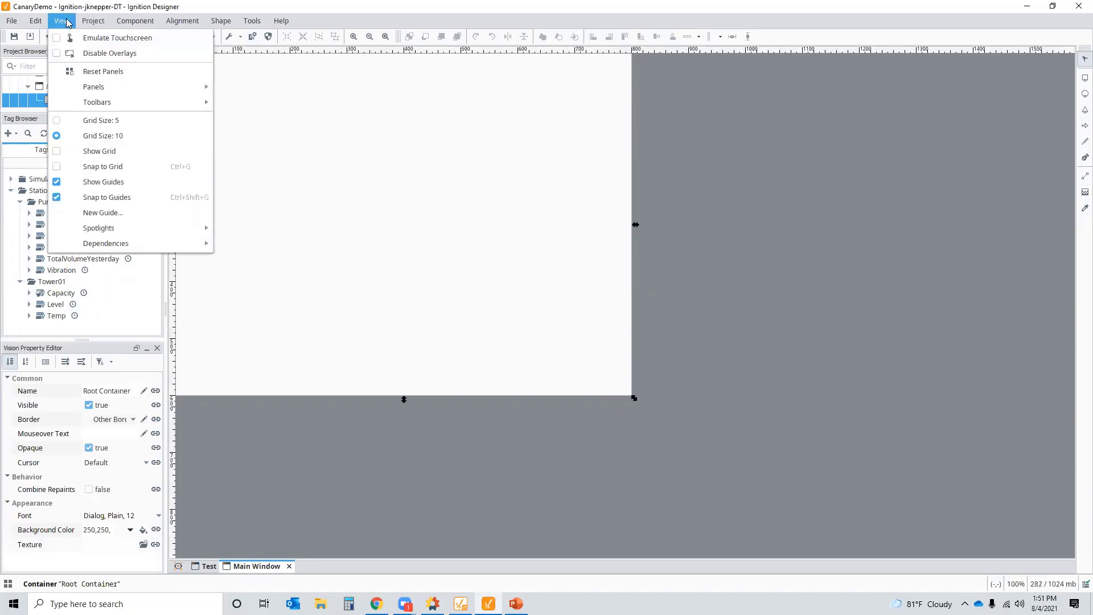
left_click(98, 70)
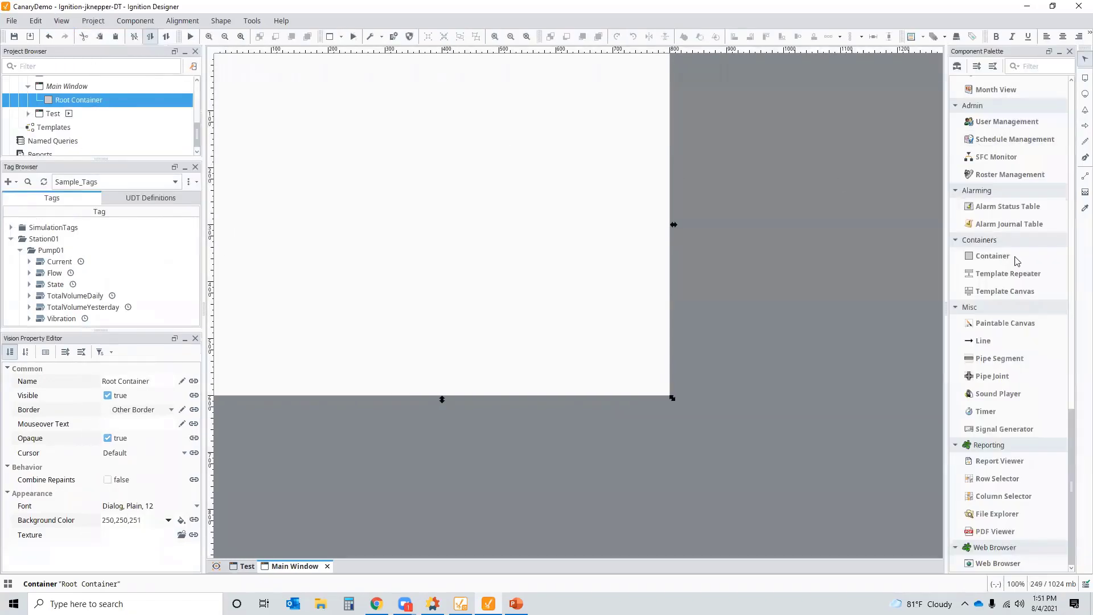
scroll(1022, 308, "down", 6)
scroll(1001, 361, "up", 10)
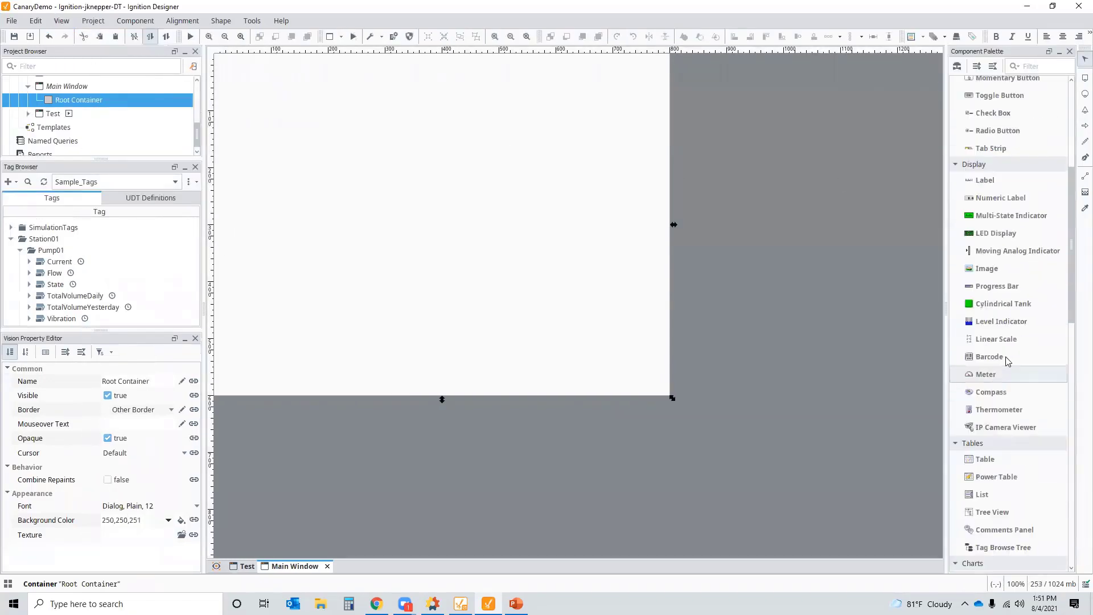
scroll(997, 336, "down", 5)
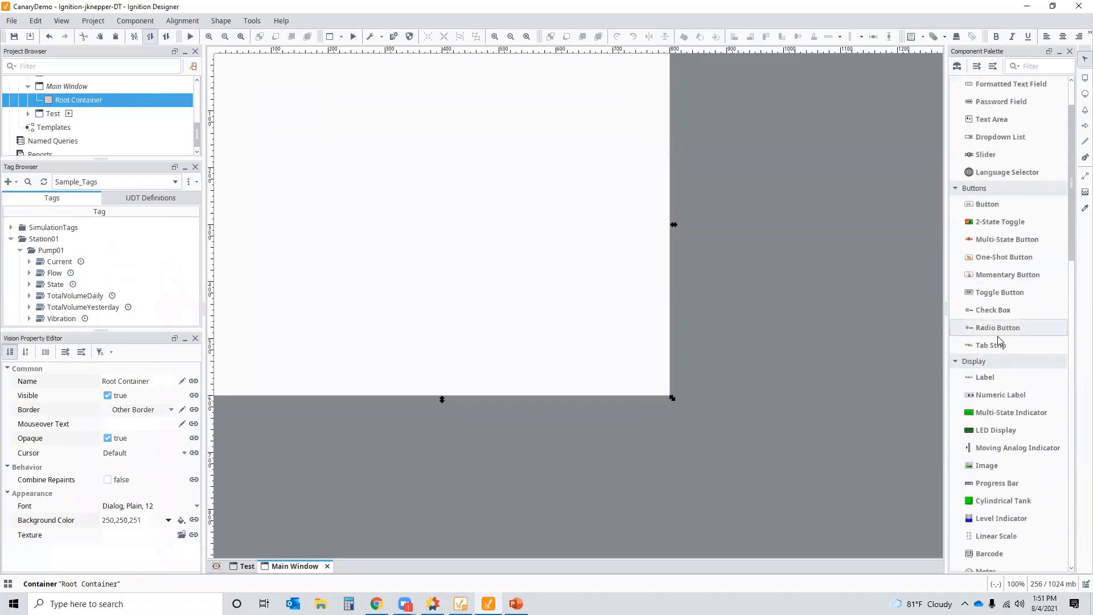
scroll(985, 435, "down", 4)
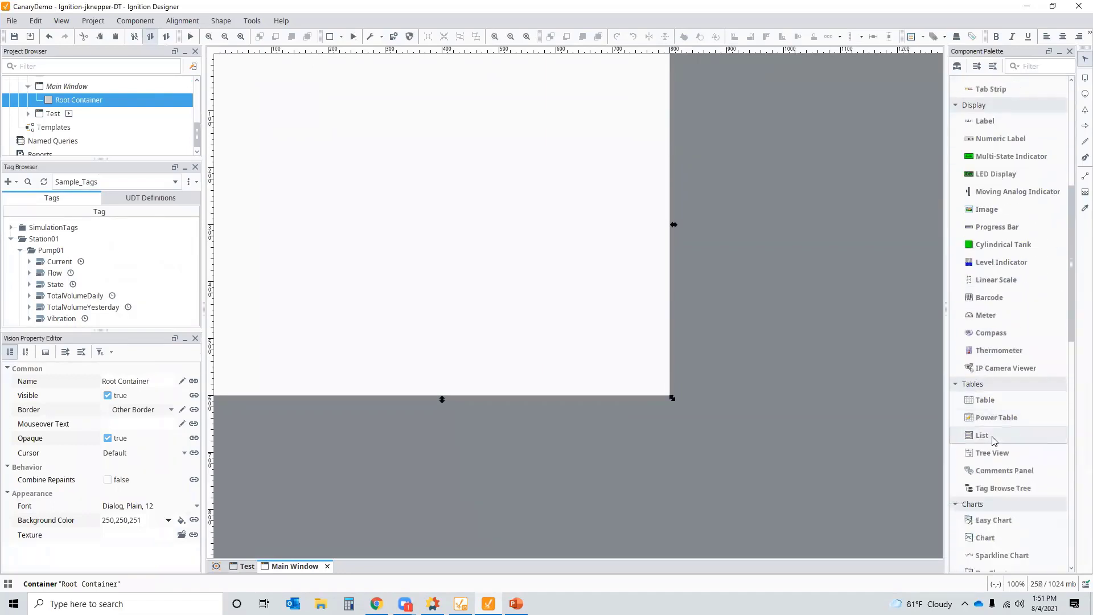
- Place an Easy Chart on the Main Window and start adding a tag history pen
left_click_drag(984, 435, 281, 107)
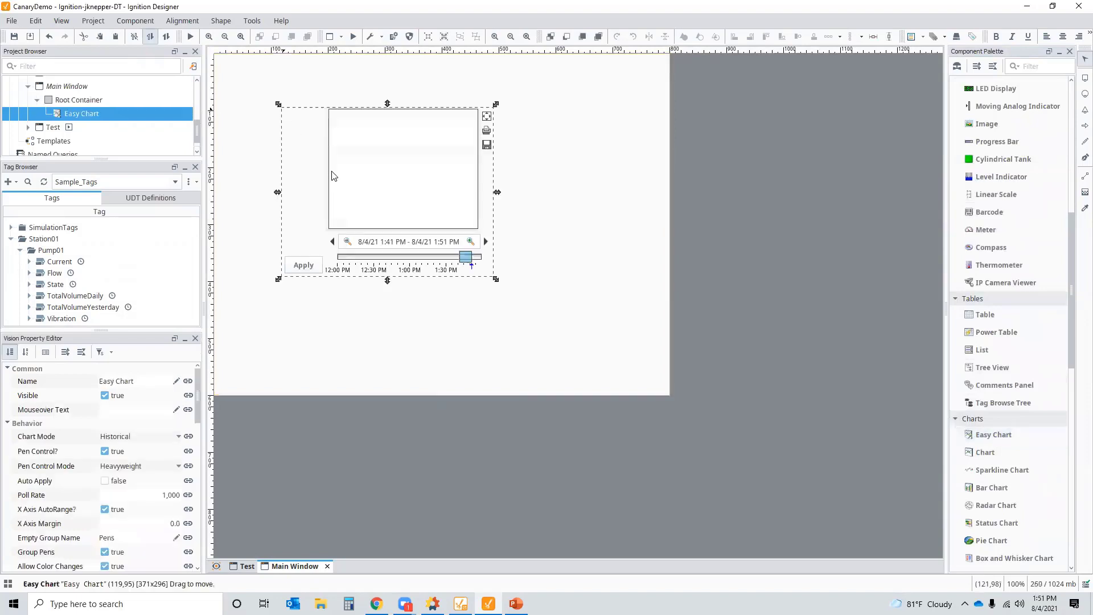
double_click(367, 186)
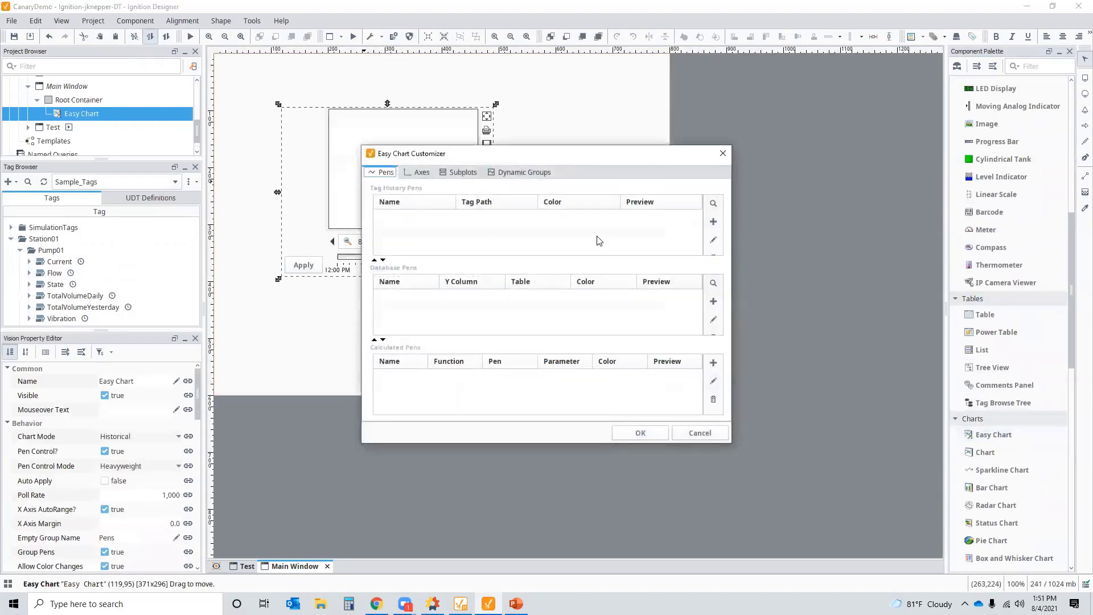
left_click(713, 222)
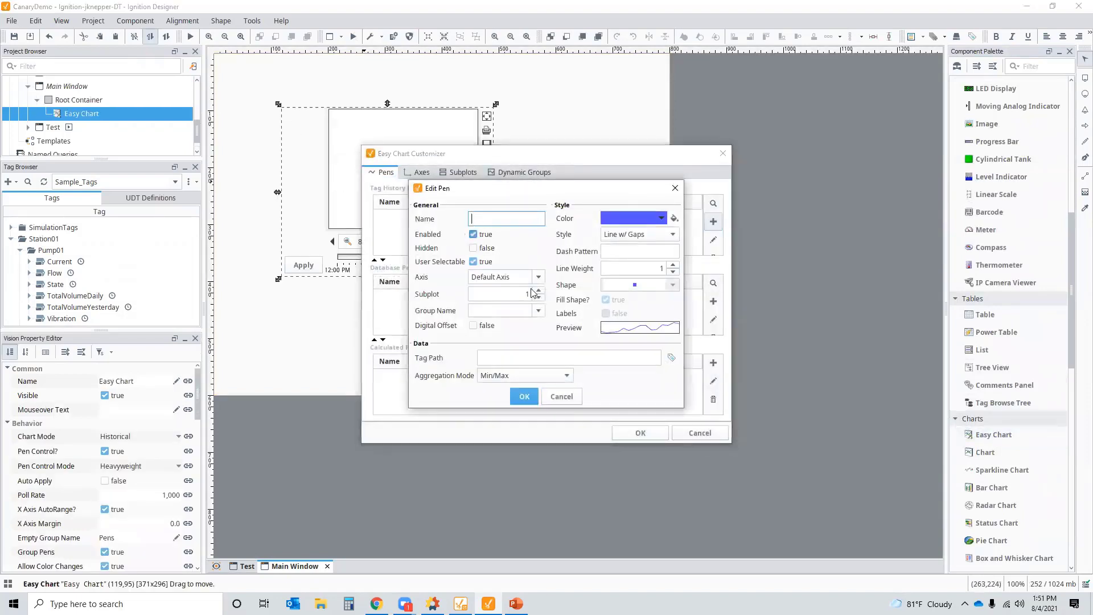
left_click(672, 359)
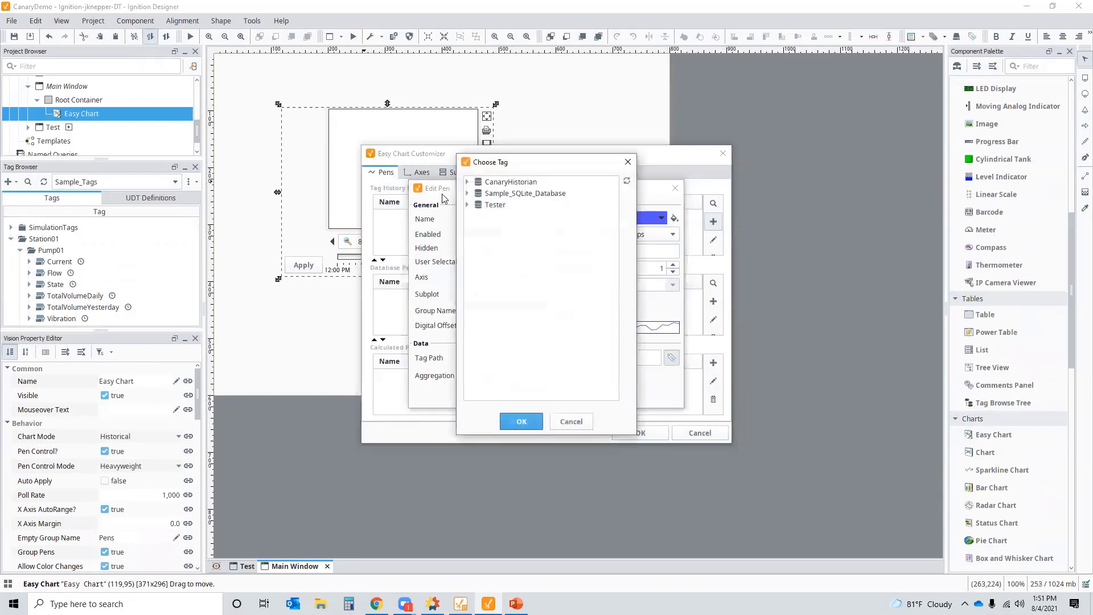
- Browse CanaryHistorian > Roadshow - Water District > CanaryWater > Comal > Station01 > Pump01 in the tag chooser
left_click(467, 182)
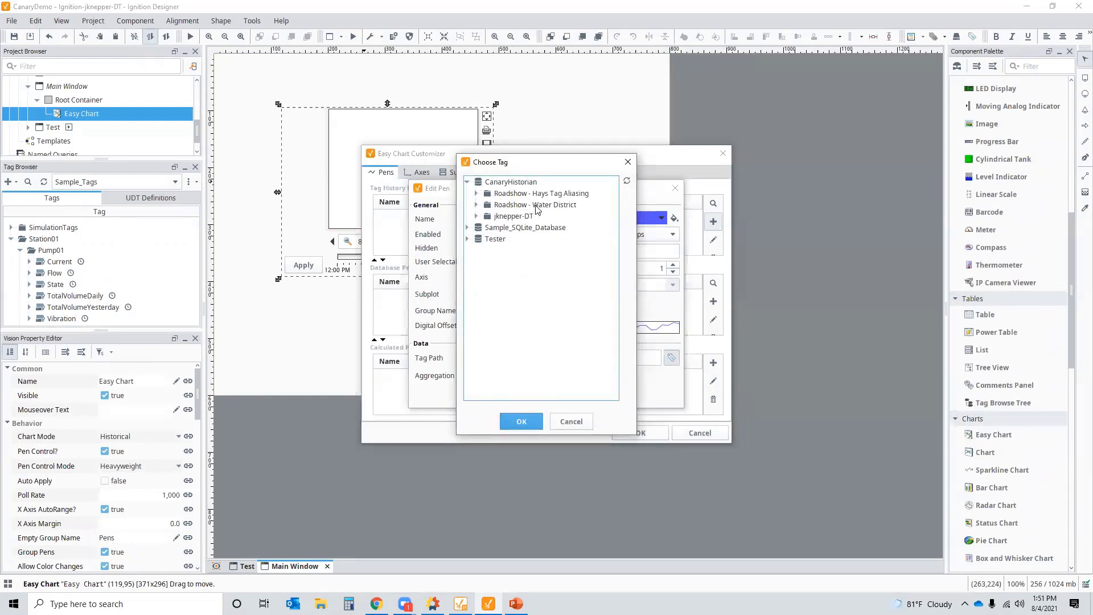
left_click(476, 206)
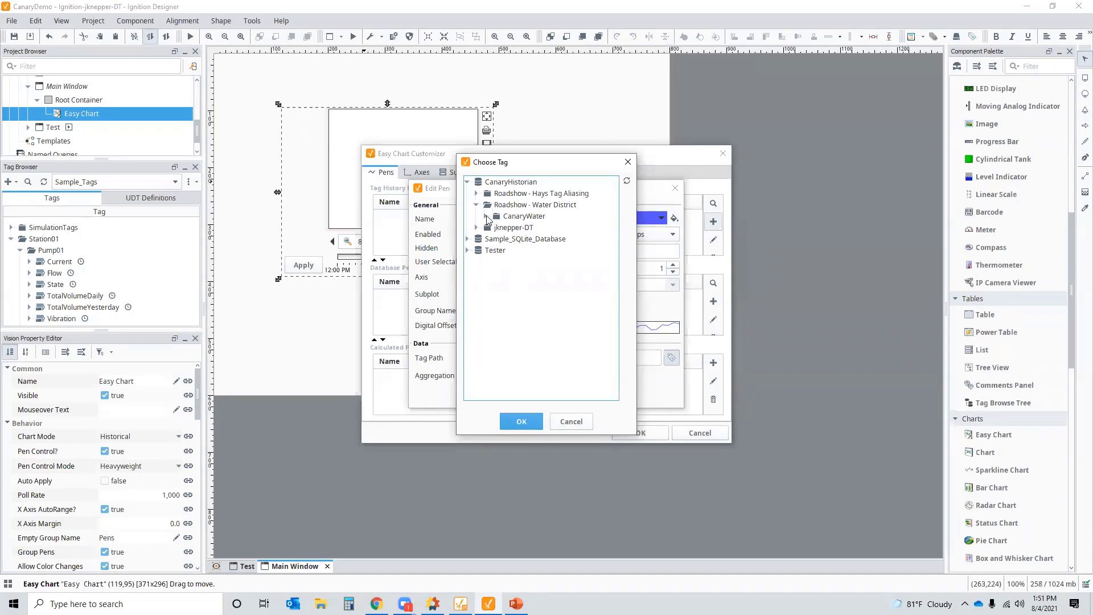
left_click(486, 217)
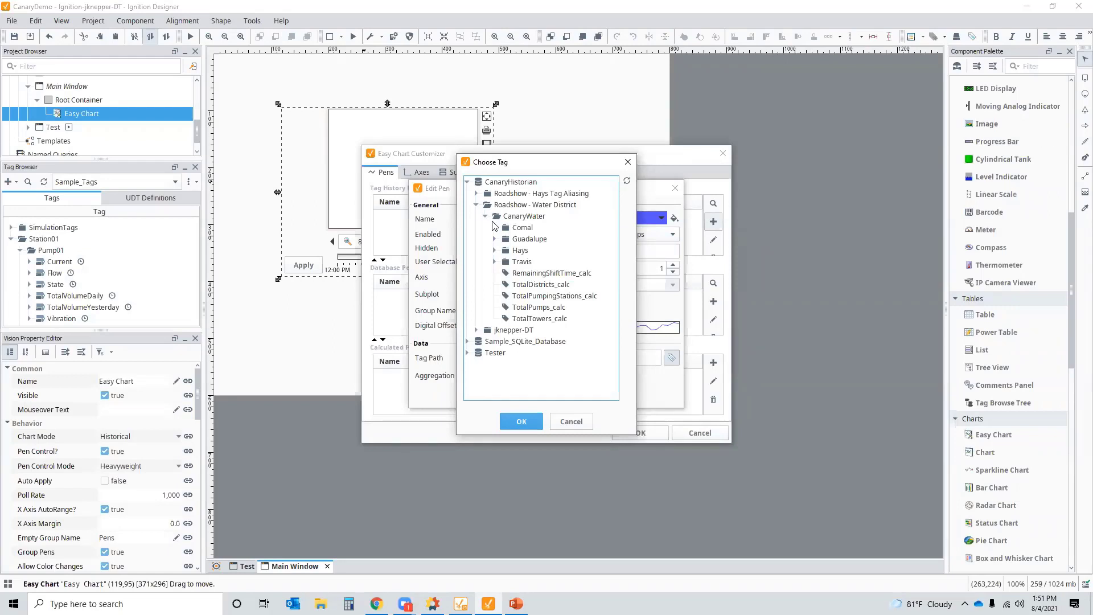
left_click(495, 228)
left_click(504, 240)
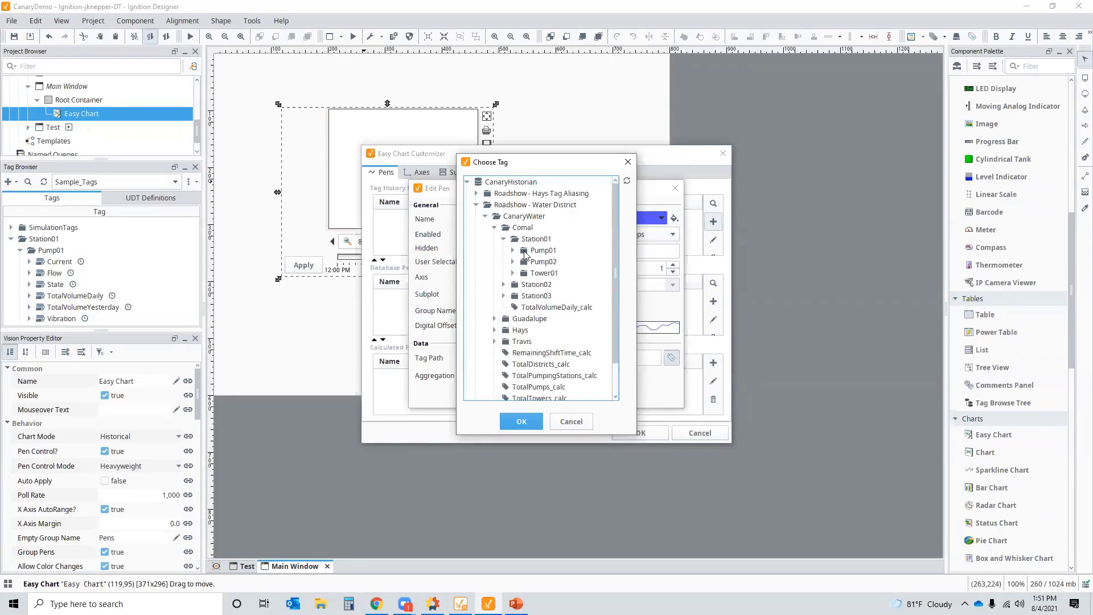
left_click(513, 250)
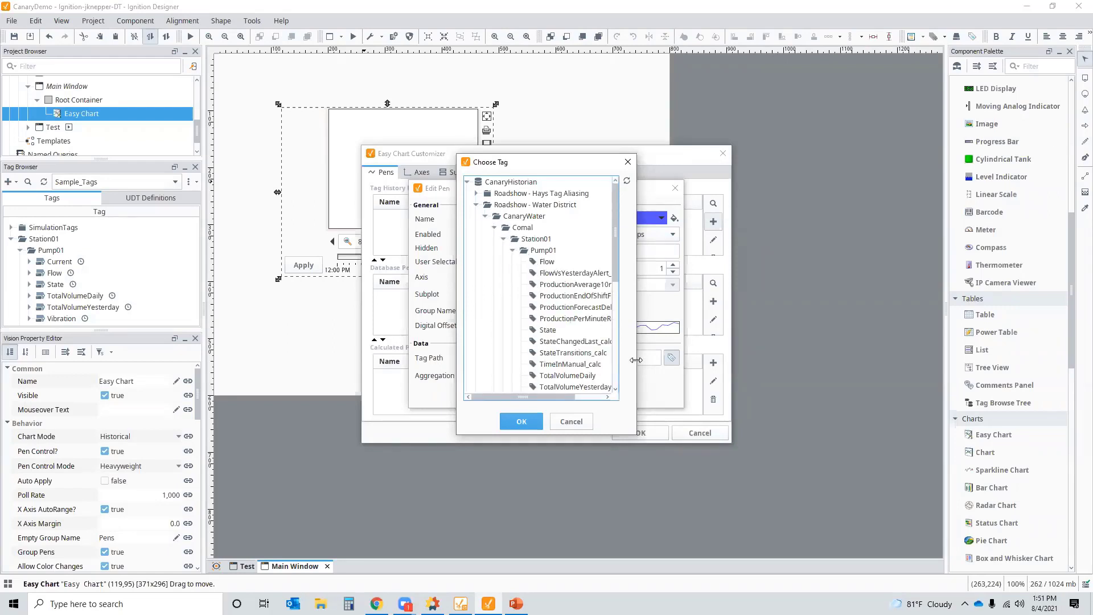
left_click_drag(639, 360, 907, 364)
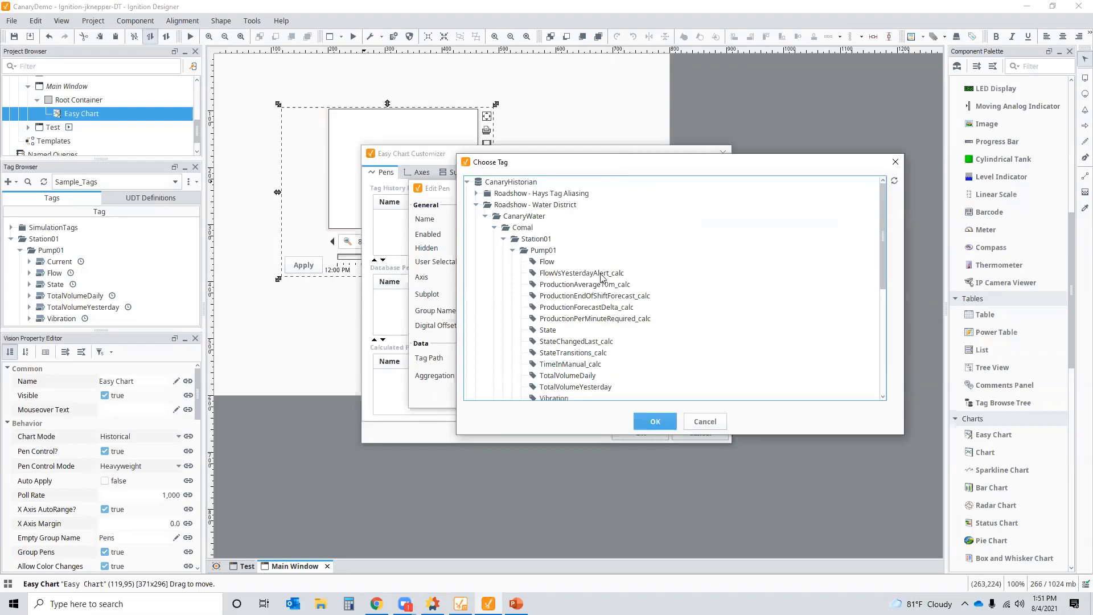
scroll(595, 290, "down", 3)
scroll(596, 348, "up", 3)
scroll(594, 287, "down", 2)
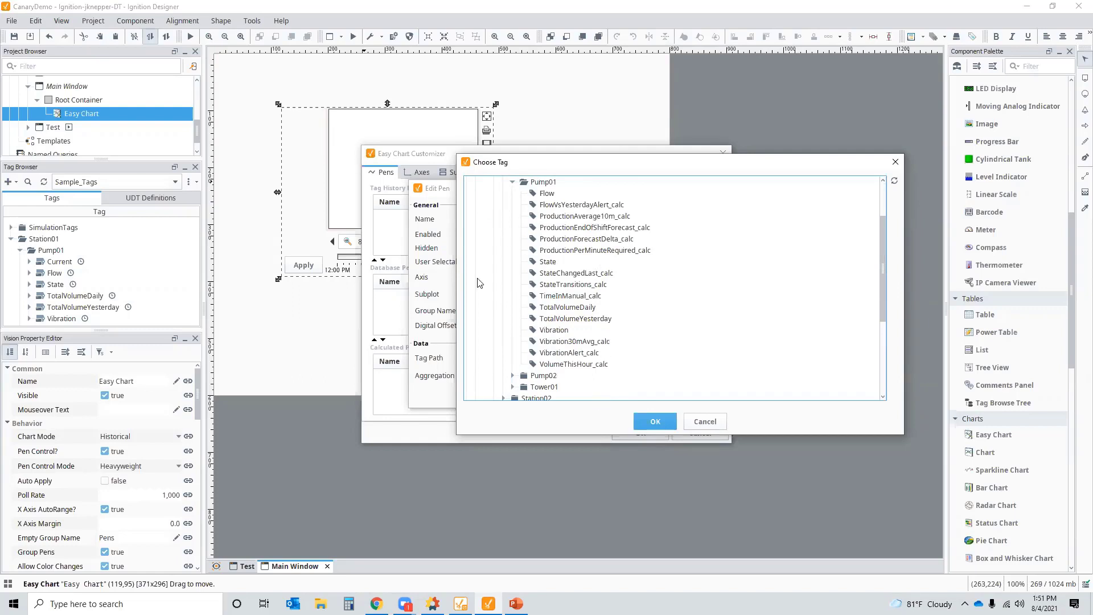
- Cancel the tag chooser, pen editor and customizer, then delete the Easy Chart
left_click(705, 422)
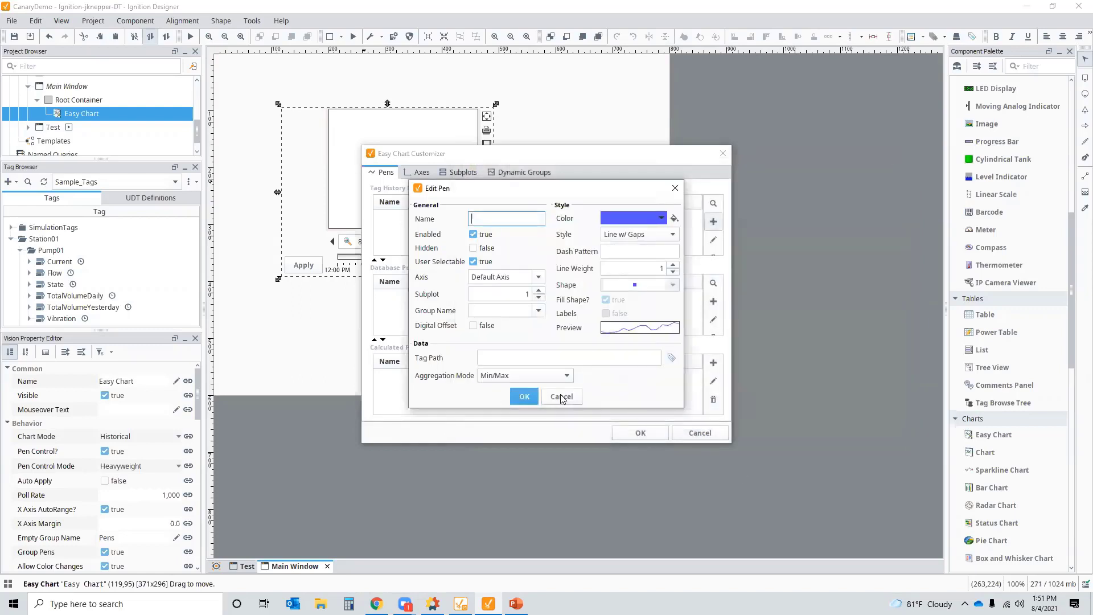
left_click(561, 396)
left_click(721, 153)
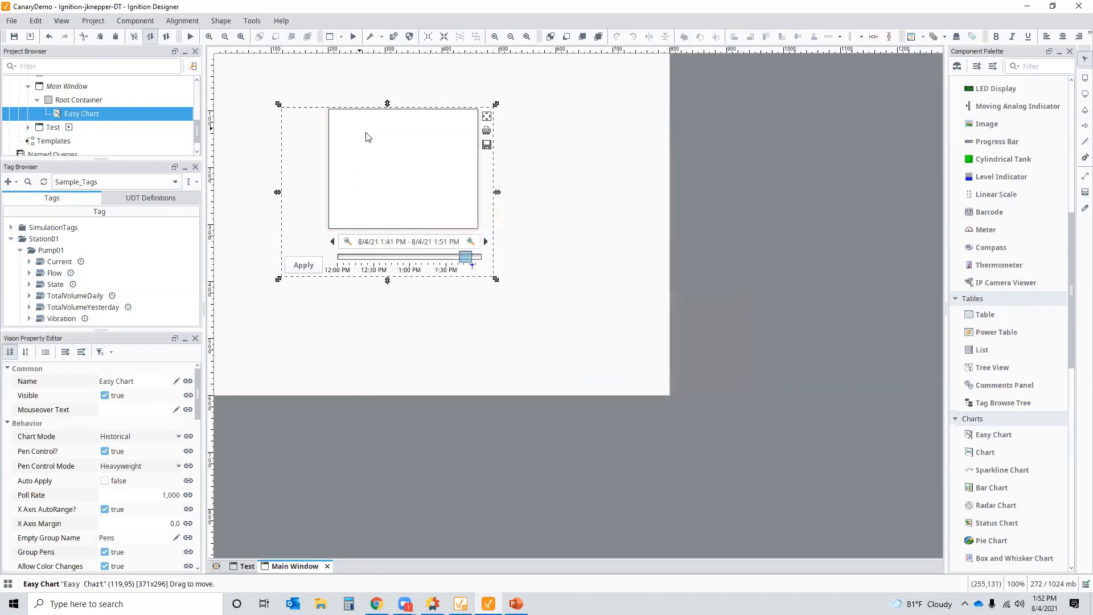
key("Delete")
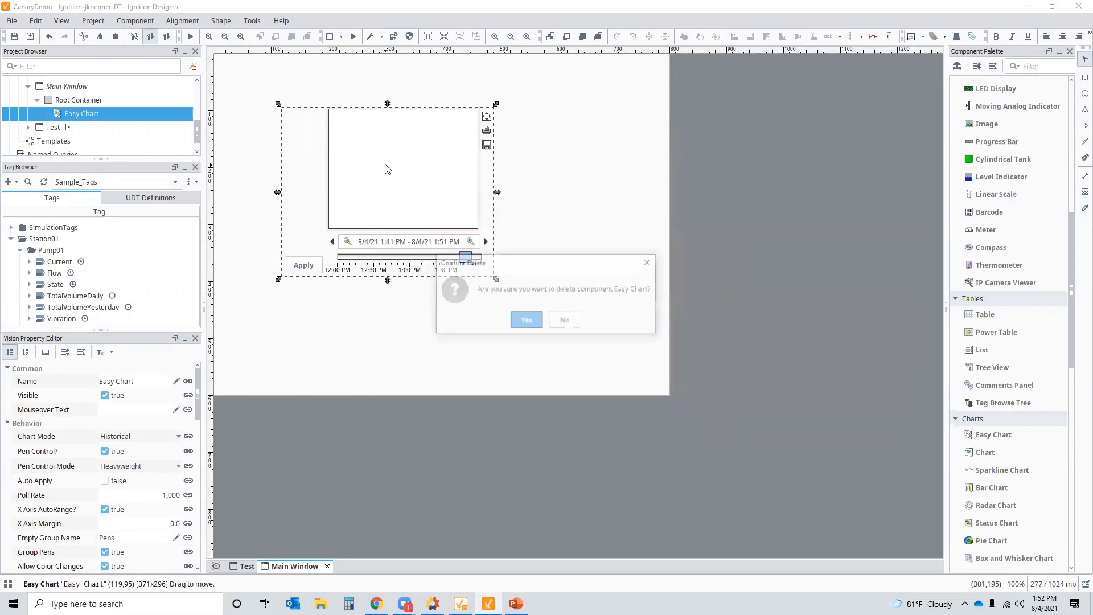
left_click(519, 320)
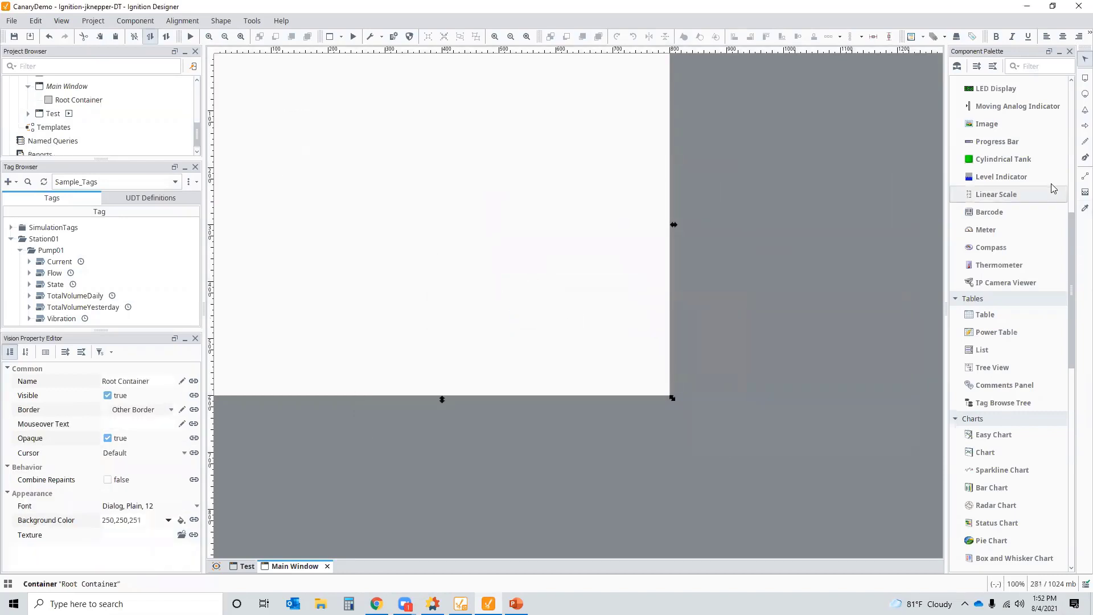
- Drop a Numeric Label onto the Main Window, shrink it, and switch the Tag Browser to MQTT Engine
scroll(1051, 186, "up", 10)
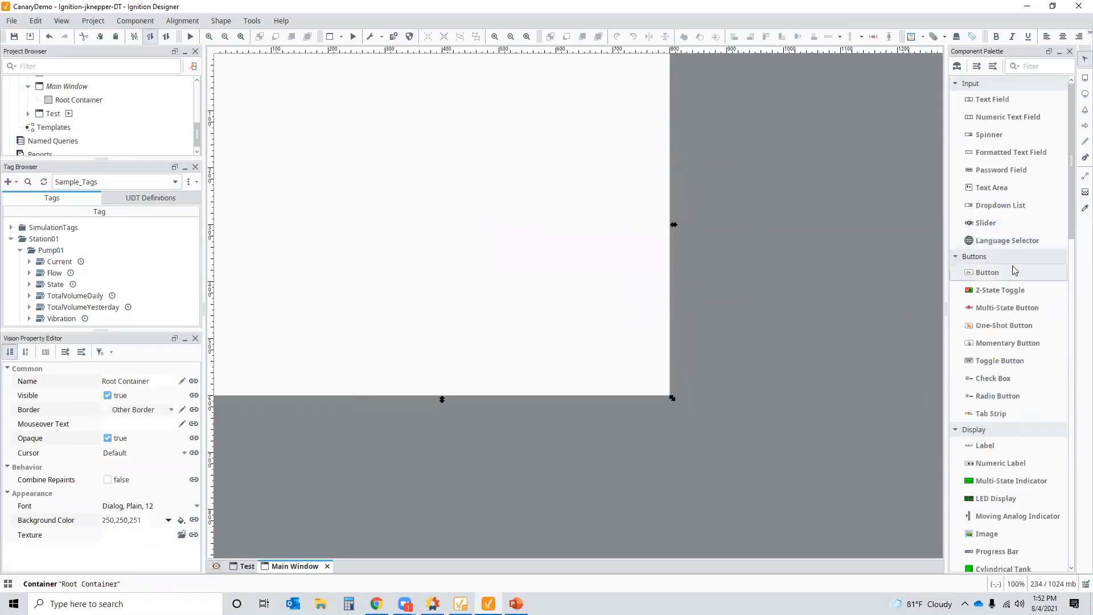
scroll(1002, 285, "down", 8)
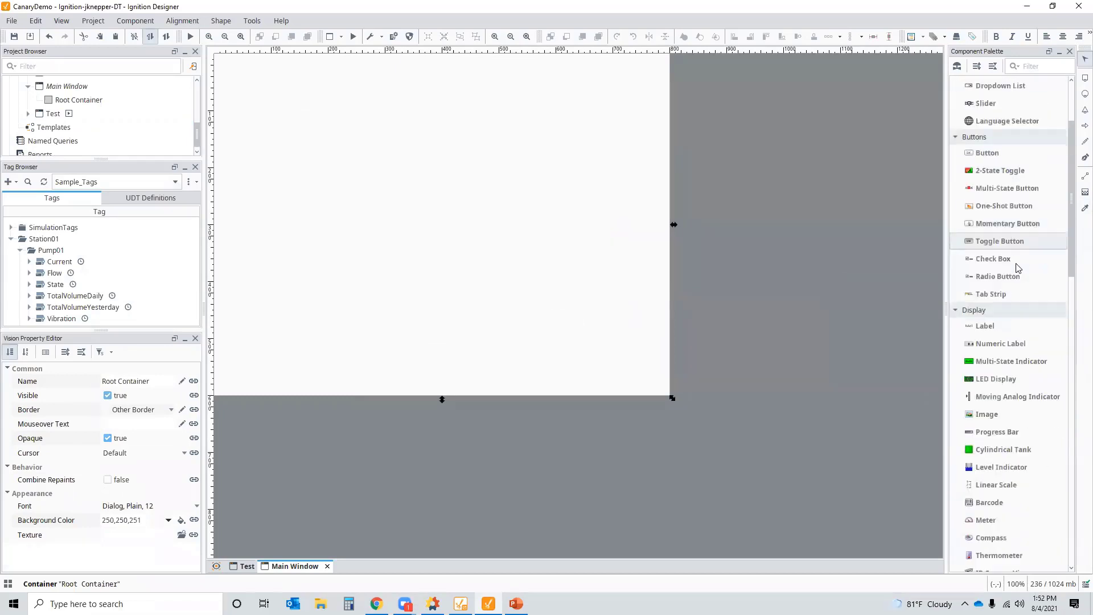
left_click_drag(1000, 326, 374, 151)
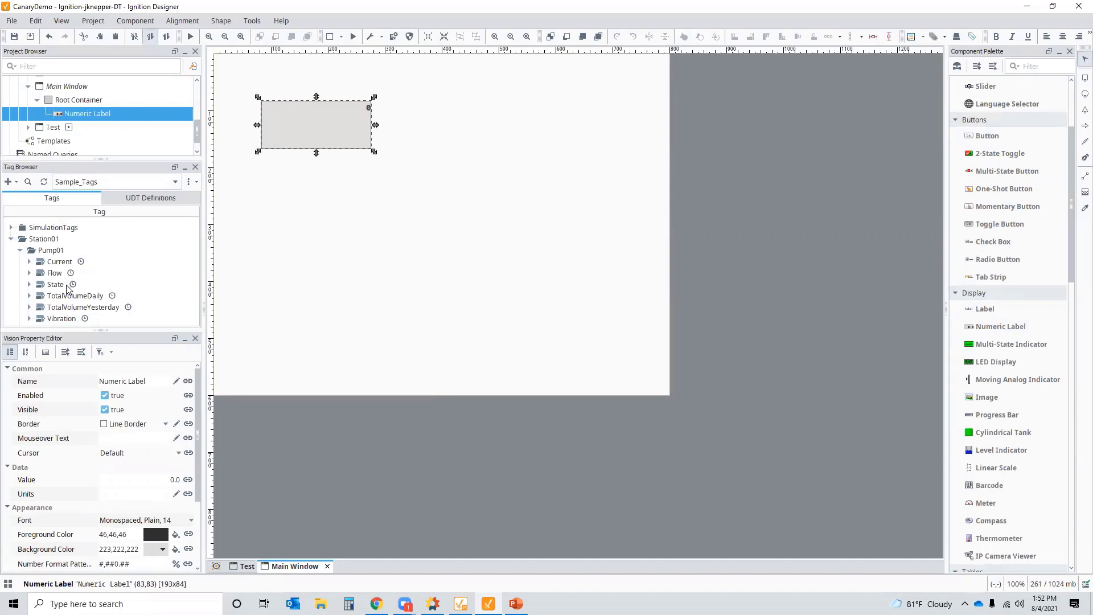
left_click_drag(374, 152, 308, 118)
left_click(175, 182)
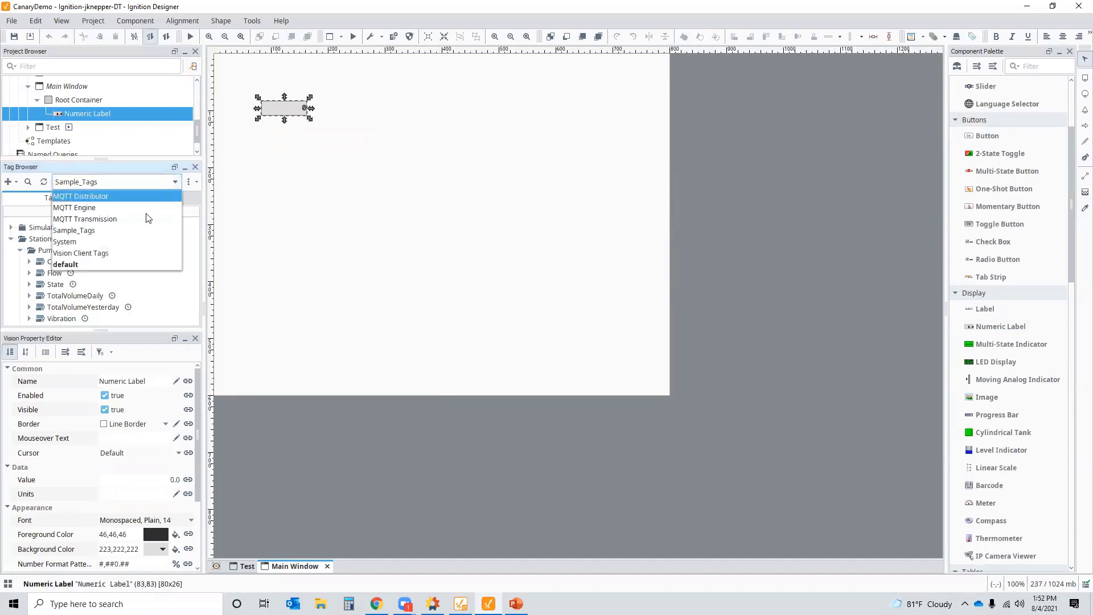
left_click(89, 207)
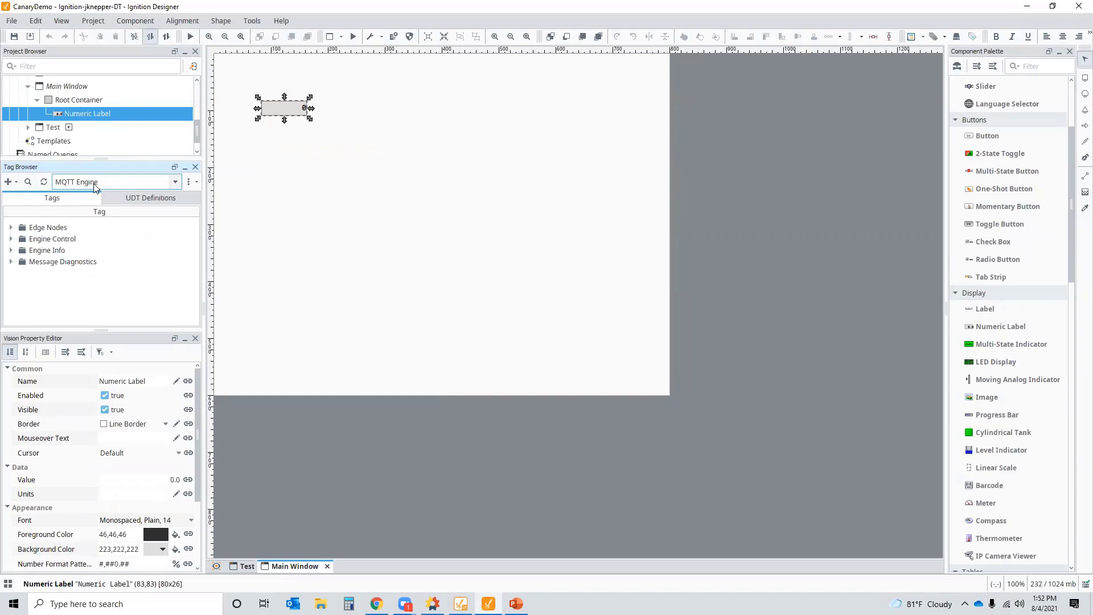
- Switch to Canary Administrator and open the Publisher tile's Configuration page
left_click(433, 604)
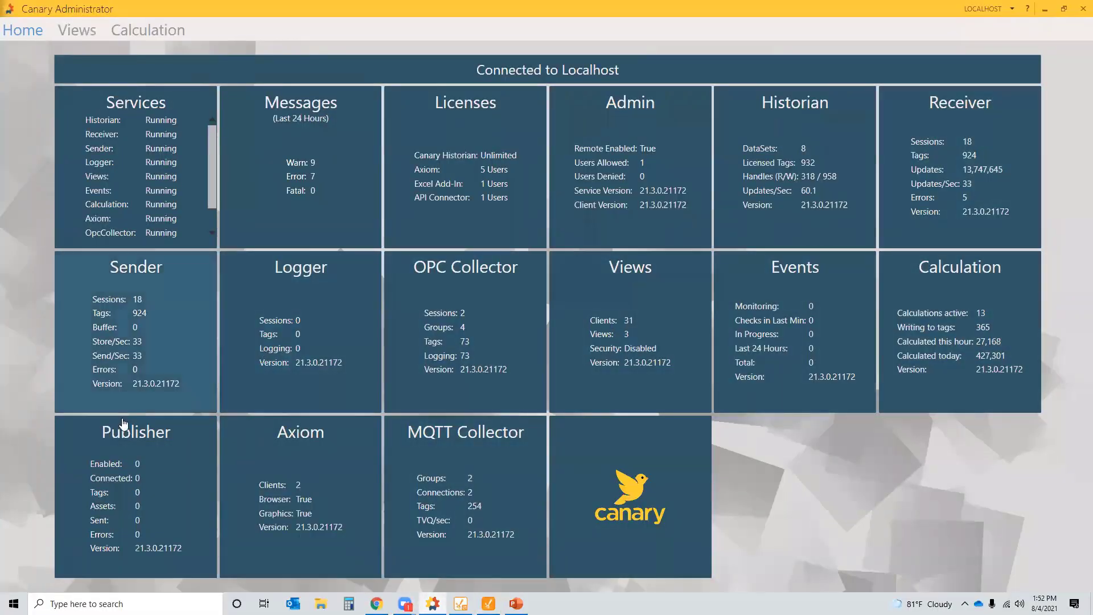
left_click(126, 487)
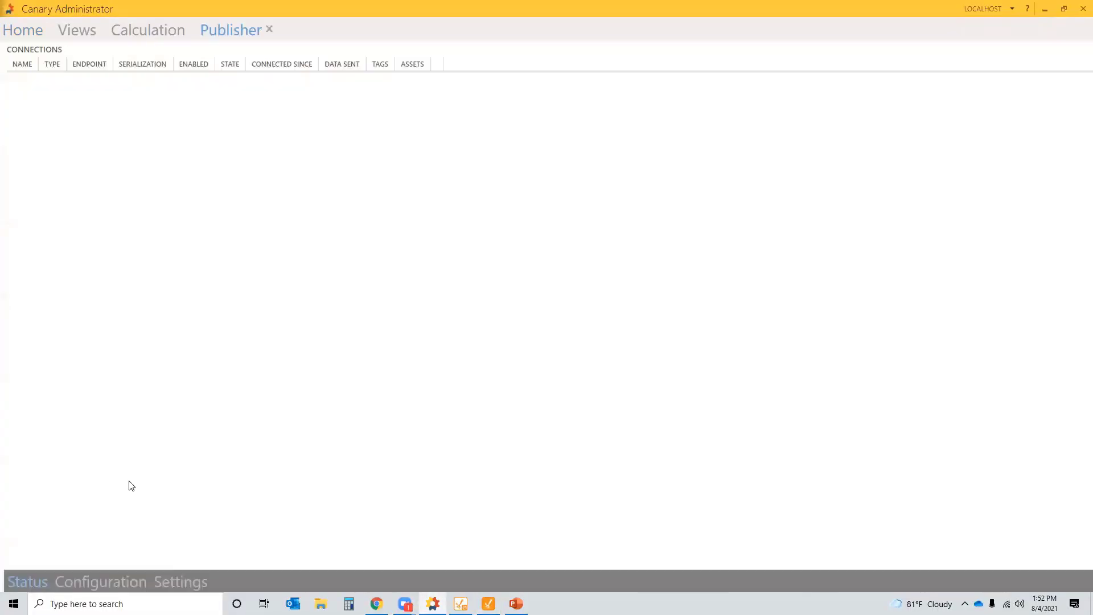
left_click(120, 583)
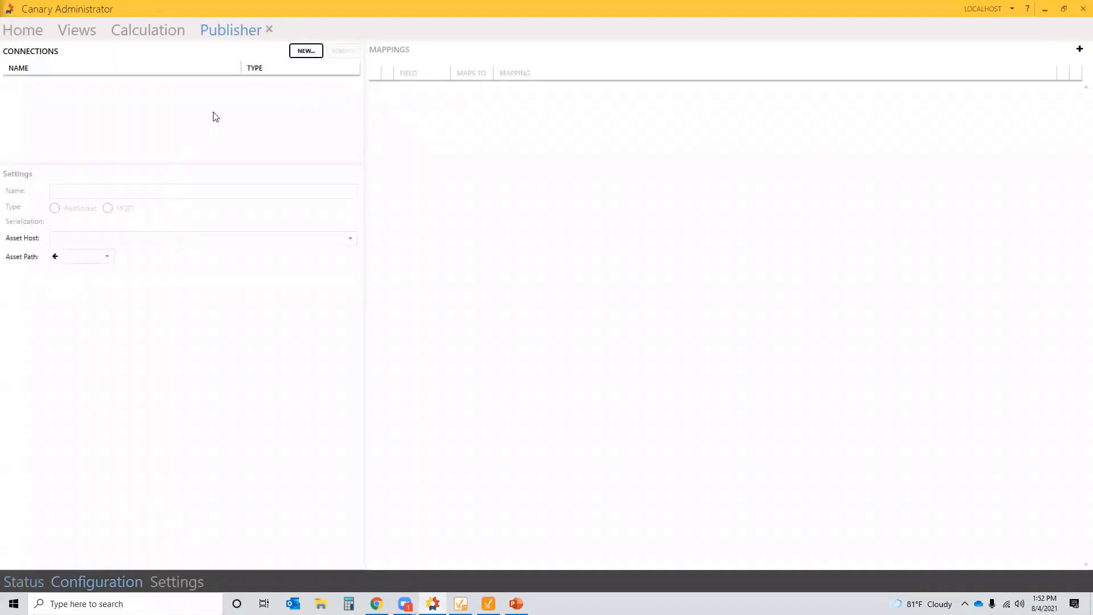
- Create a new MQTT connection with Sparkplug B group Canary, node Publishing, device Service
left_click(306, 51)
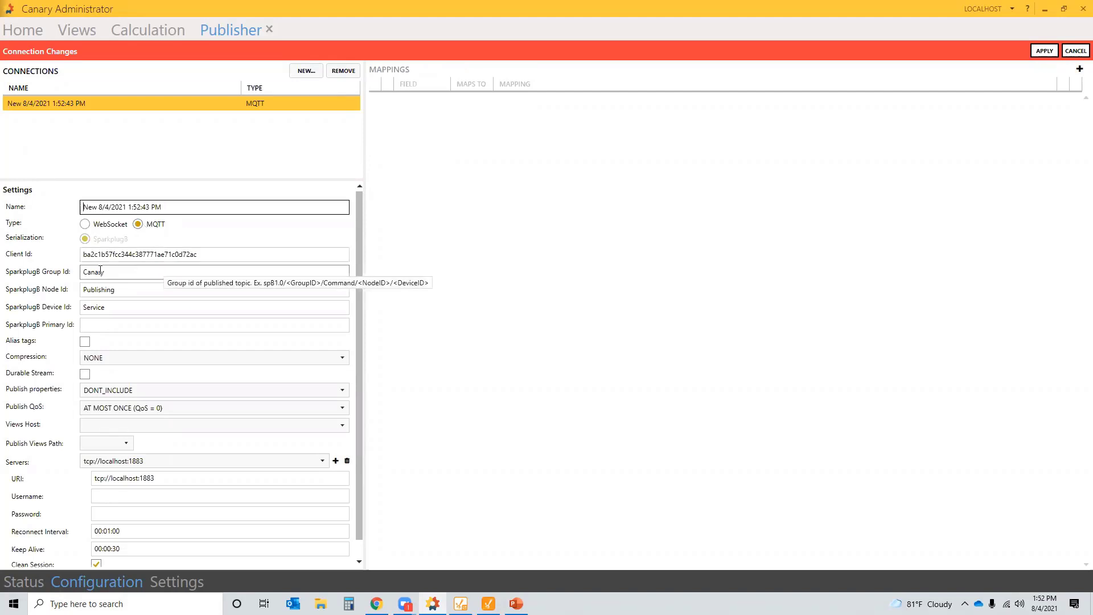
left_click(119, 272)
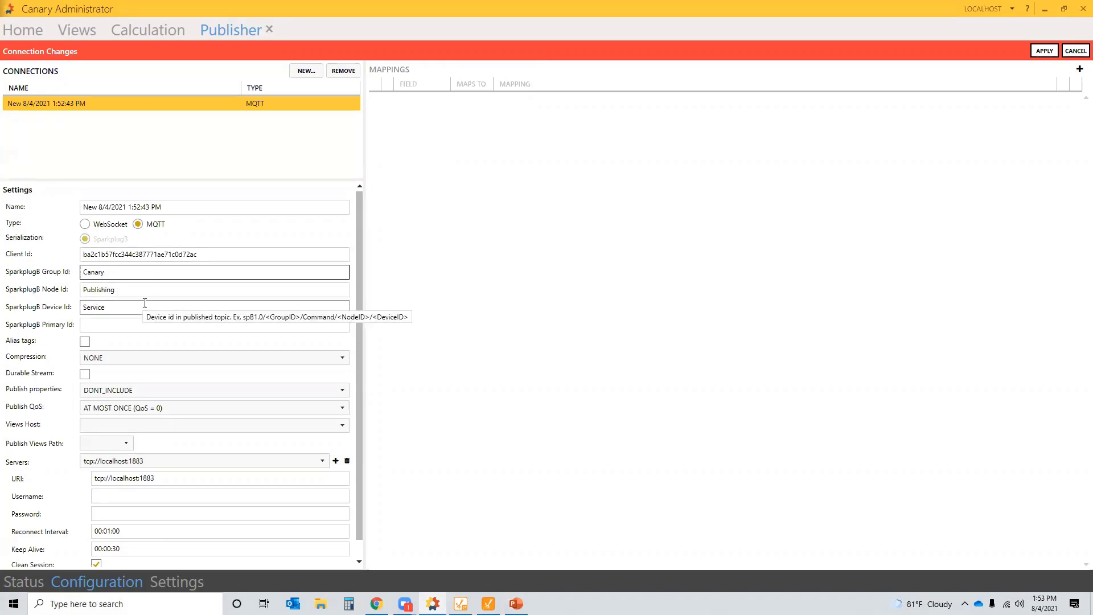
scroll(157, 338, "down", 1)
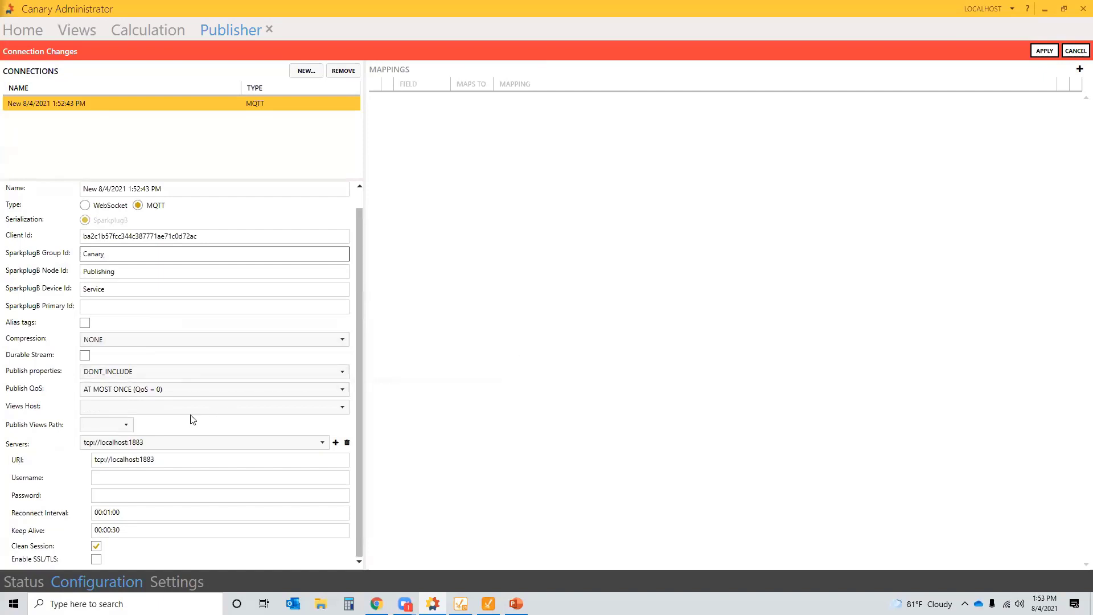
left_click(346, 407)
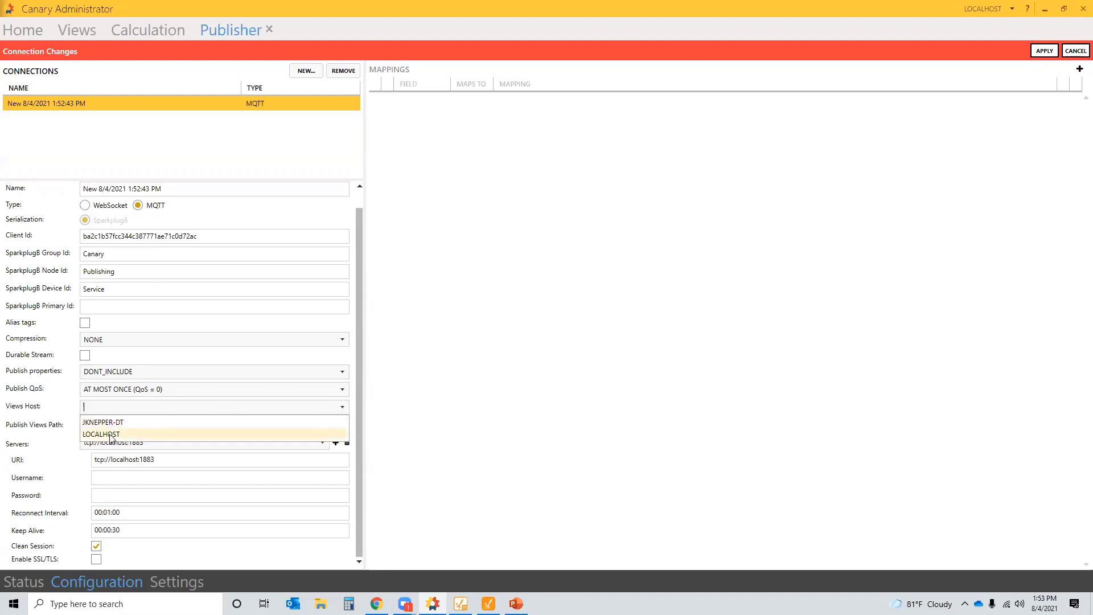
- Set Views Host to LOCALHOST and Publish Views Path to Roadshow - Water District, removing the added CanaryWater level
left_click(111, 435)
left_click(127, 429)
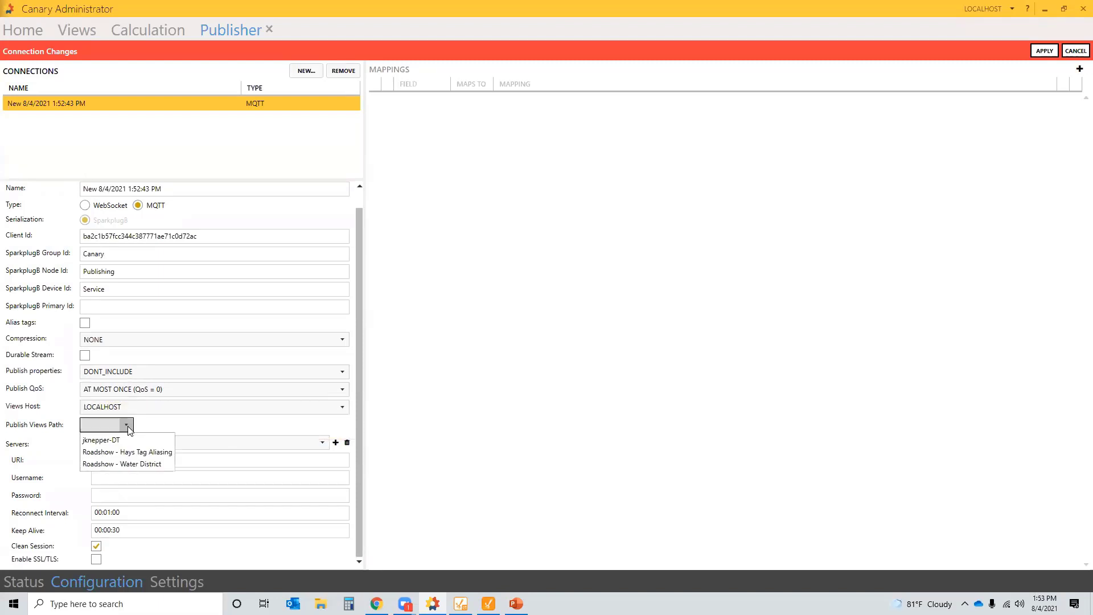
left_click(130, 465)
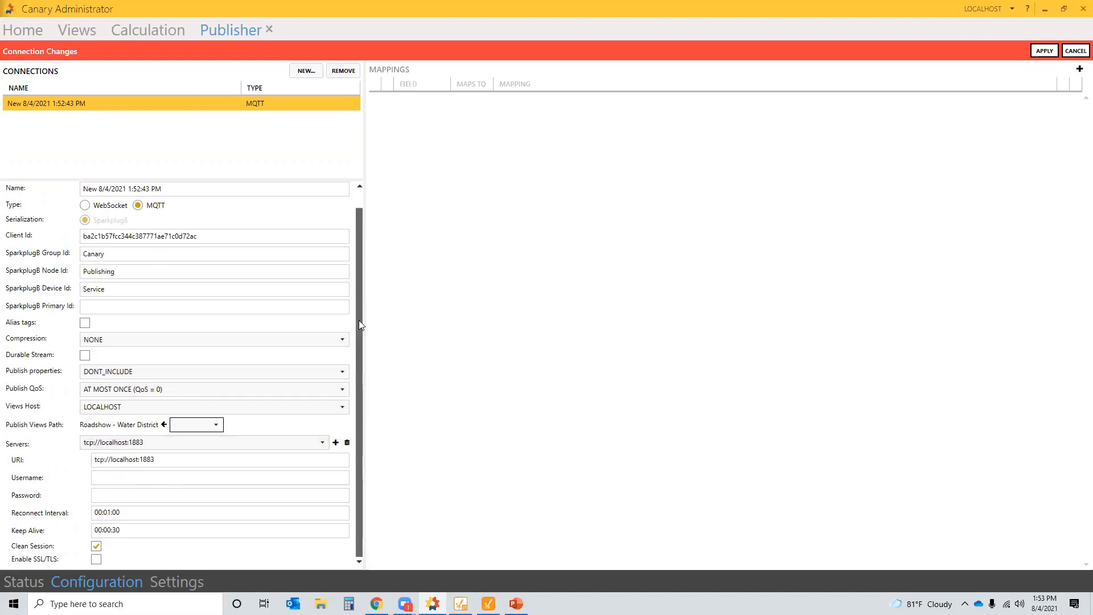
left_click(216, 425)
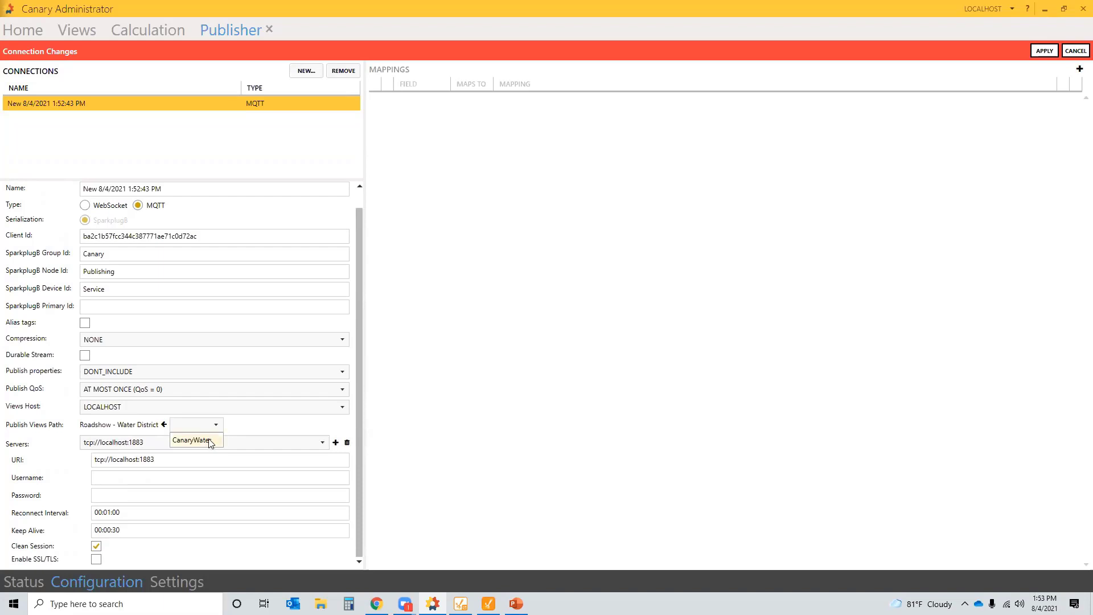
left_click(211, 444)
left_click(257, 425)
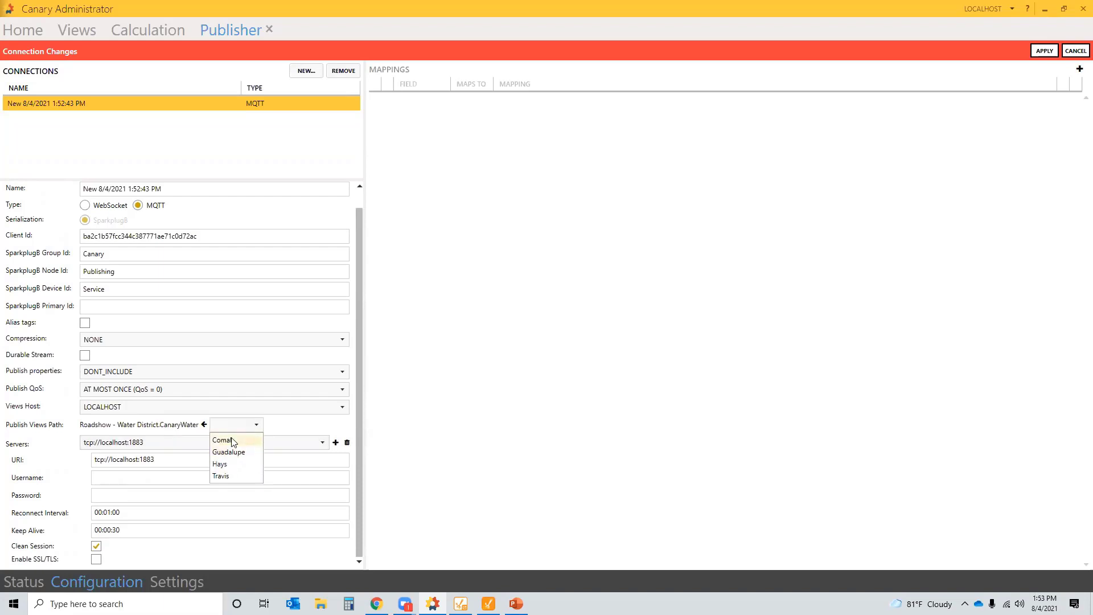
left_click(232, 444)
left_click(204, 425)
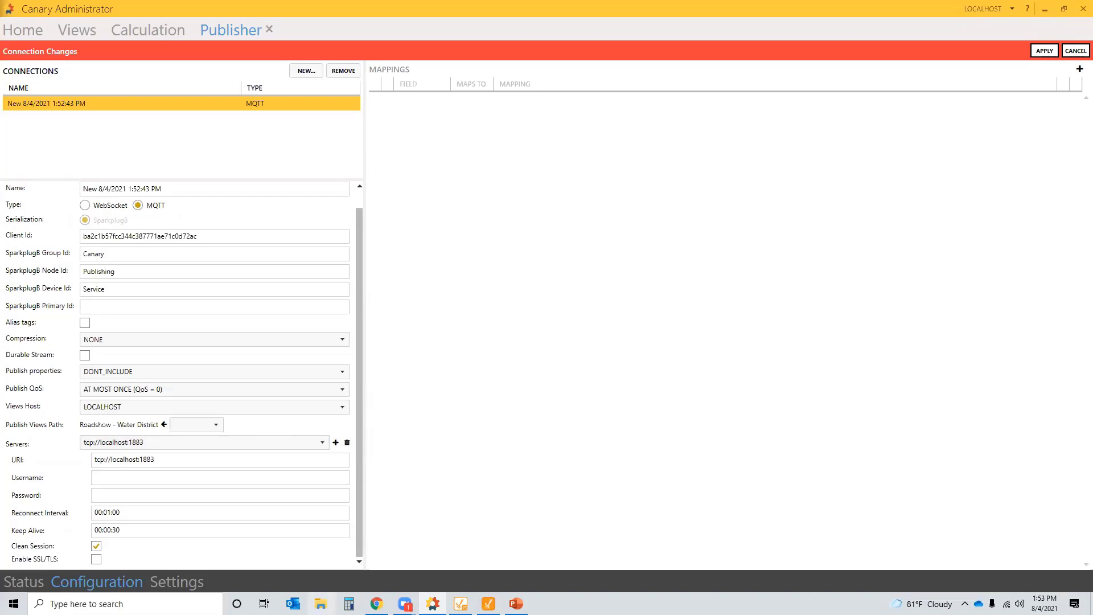
- Bring up the Ignition Gateway page in the browser and go to the MQTT Distributor settings
mouse_move(377, 604)
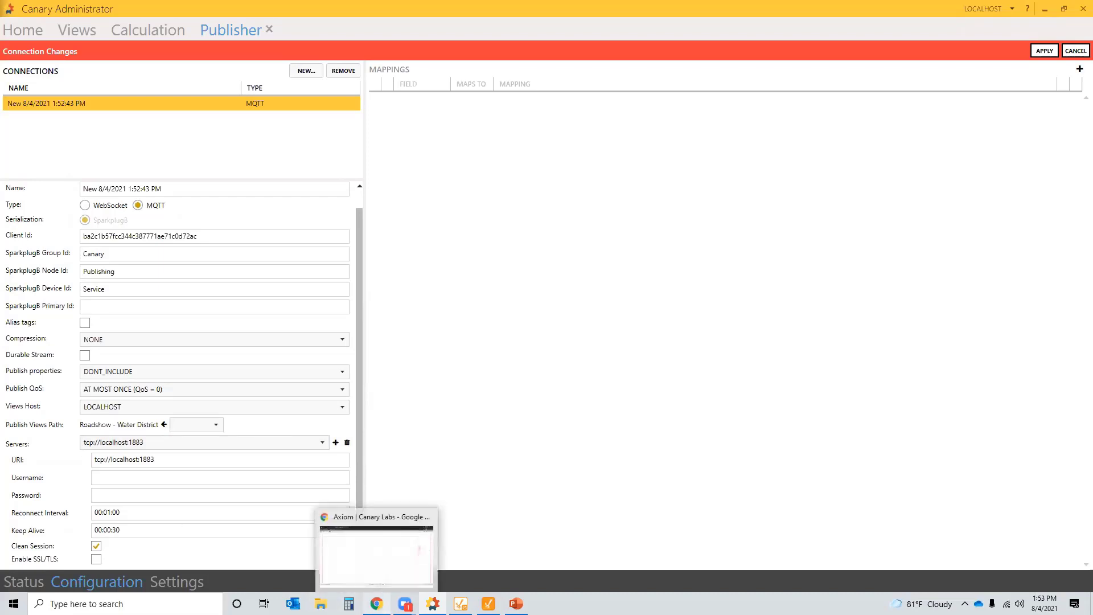
left_click(375, 556)
left_click(69, 9)
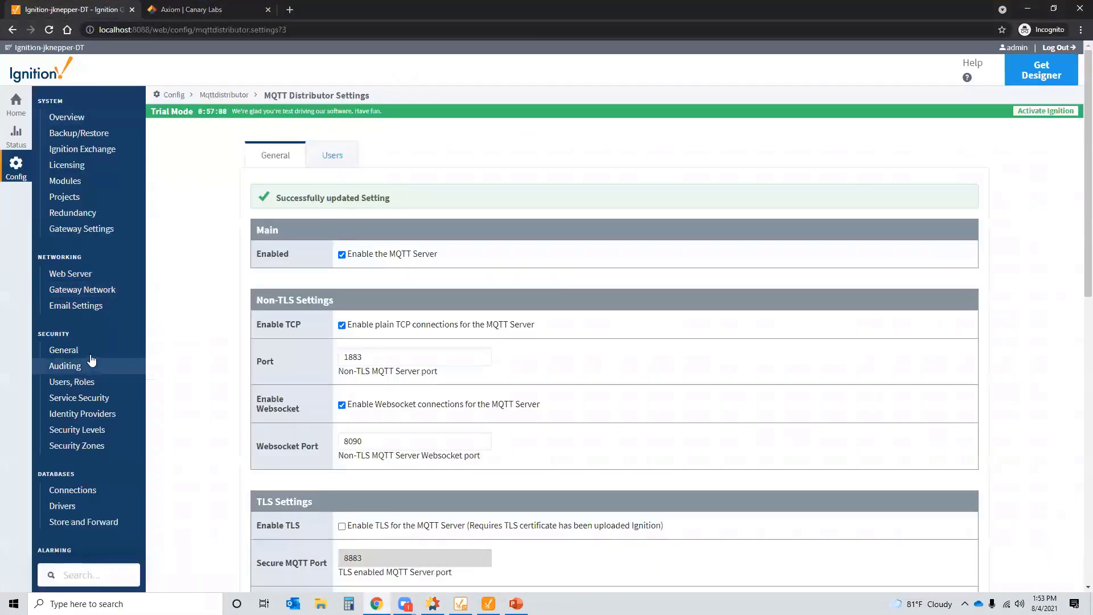
scroll(78, 385, "down", 10)
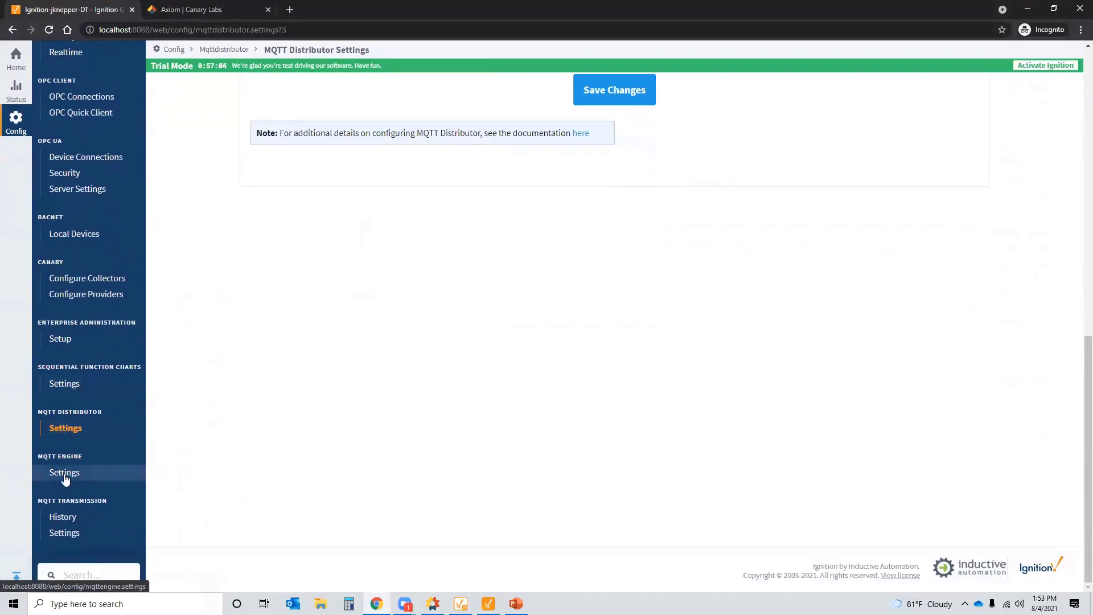
left_click(64, 432)
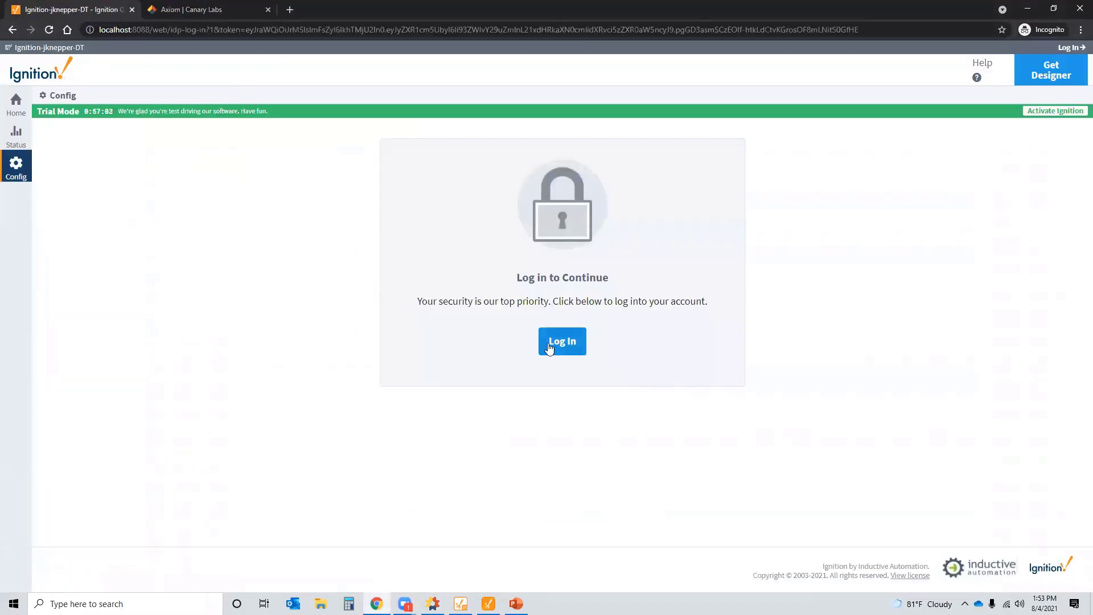
- Sign in to the Ignition Gateway with the admin username and password
left_click(551, 344)
type("admin")
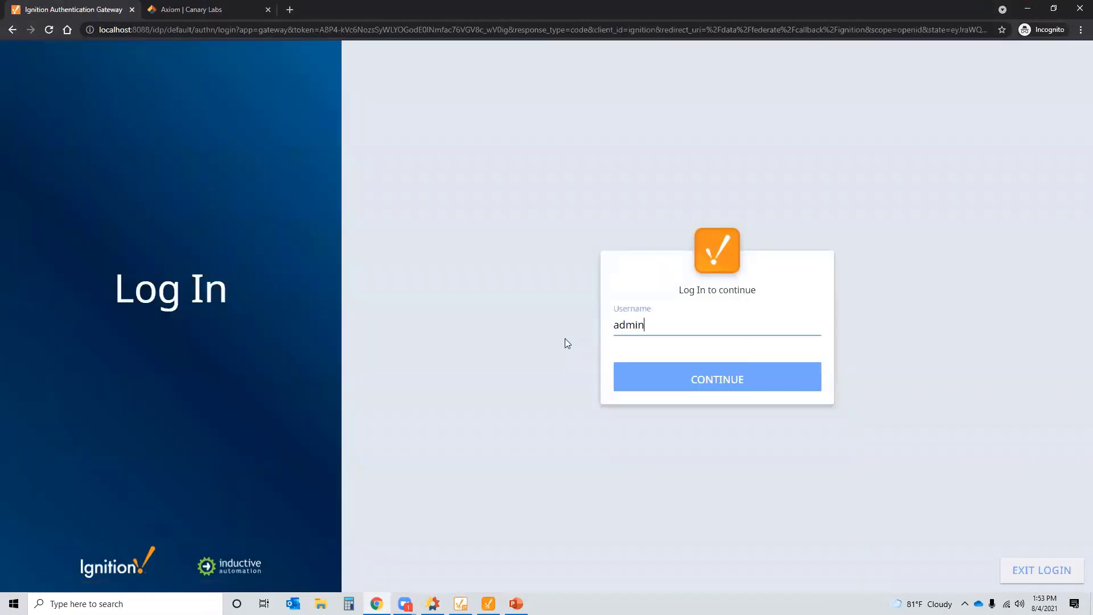
key("Return")
type("passwor")
key("Return")
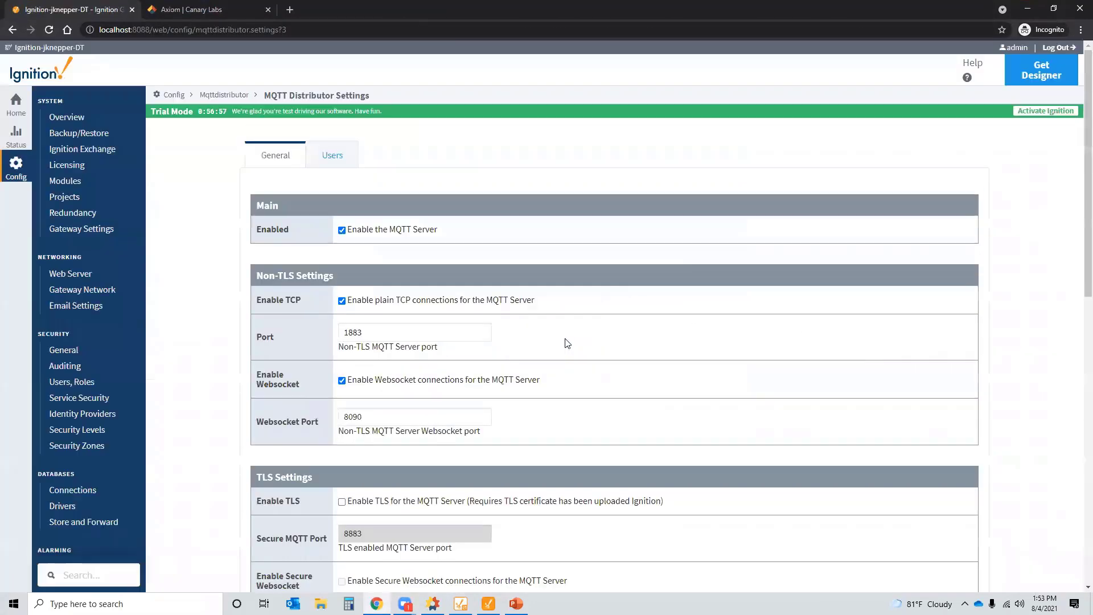
- Confirm the MQTT Distributor accepts TCP on port 1883, then return to Canary Administrator
scroll(678, 349, "down", 2)
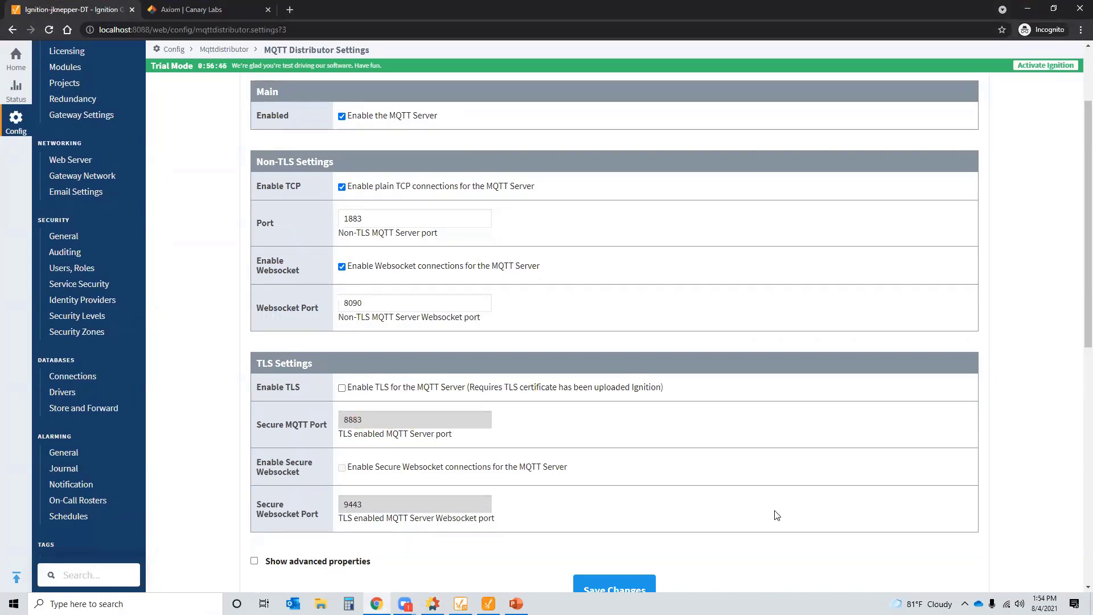
scroll(777, 515, "up", 1)
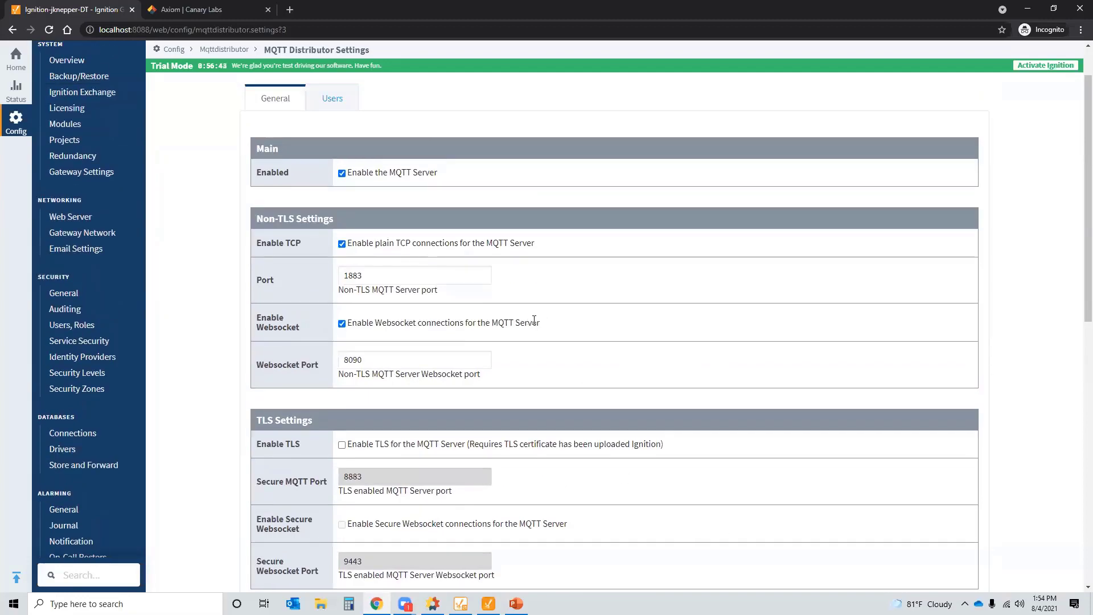
left_click(1031, 8)
left_click(123, 460)
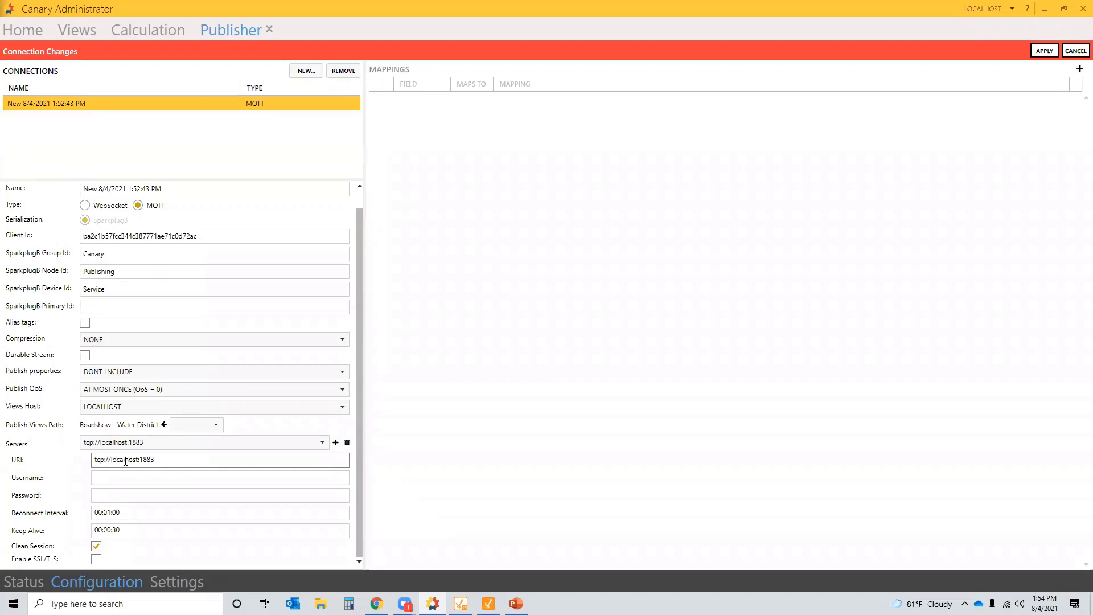
- Review the server URI tcp://localhost:1883/ and apply to save the MQTT publisher connection
left_click(125, 461)
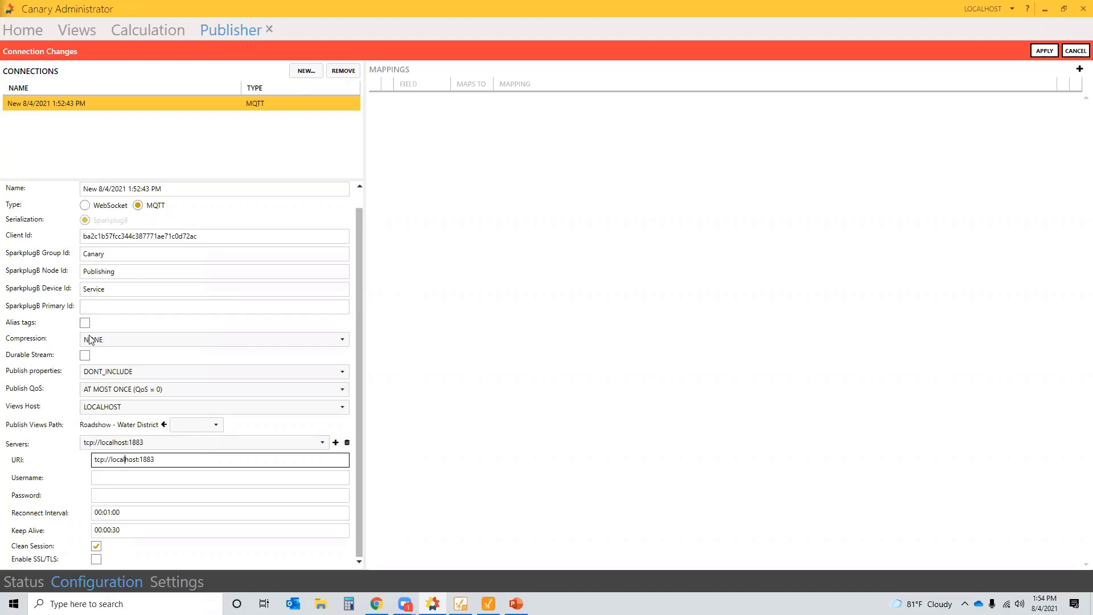
scroll(97, 345, "up", 1)
scroll(154, 349, "down", 1)
mouse_move(85, 358)
left_click(1044, 51)
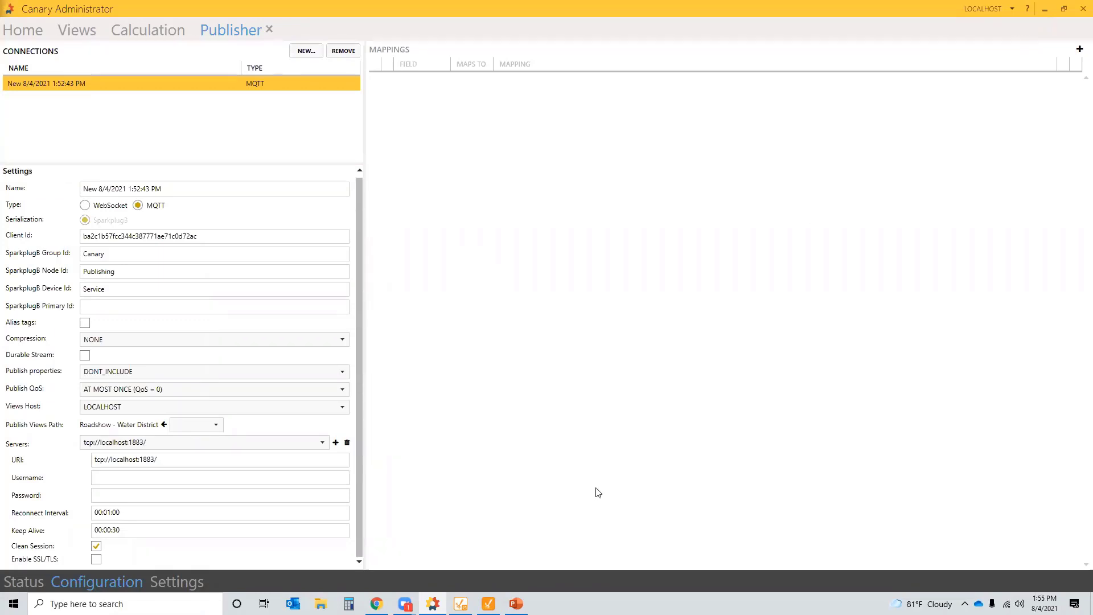
- Enable the MQTT connection on the Status overview so it connects and publishes 915 tags
left_click(18, 583)
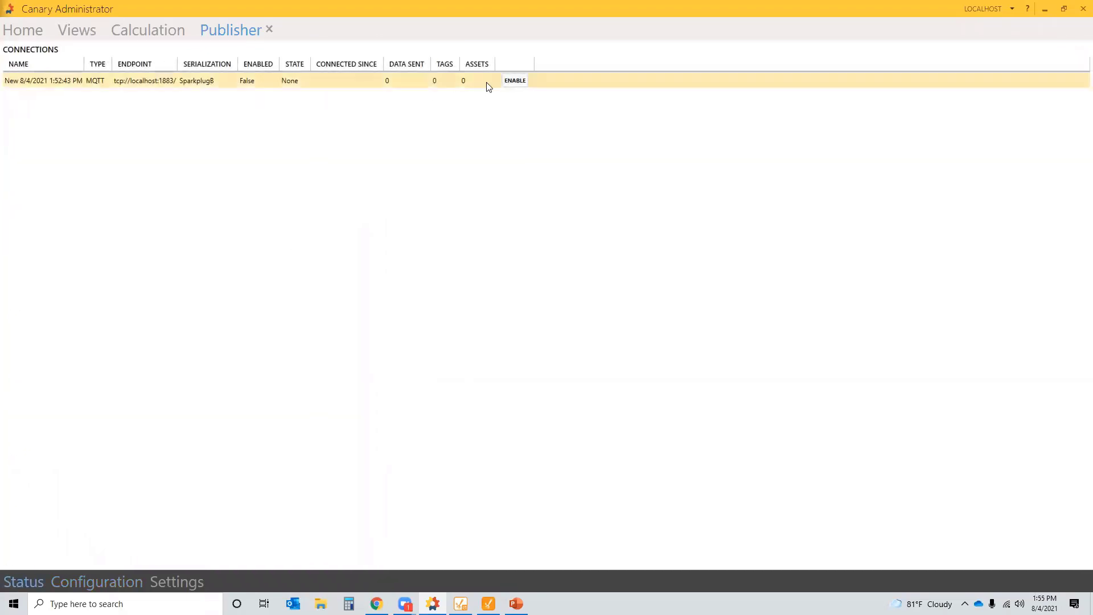
left_click(515, 81)
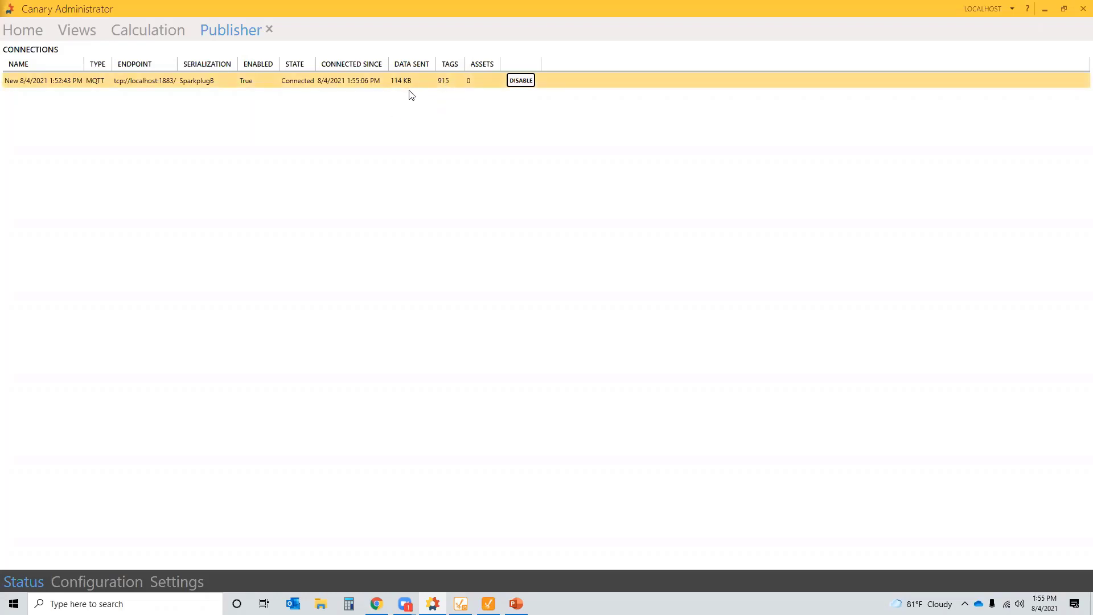
- In the Designer's Tag Browser, switch the tag provider to MQTT Engine
left_click(1047, 13)
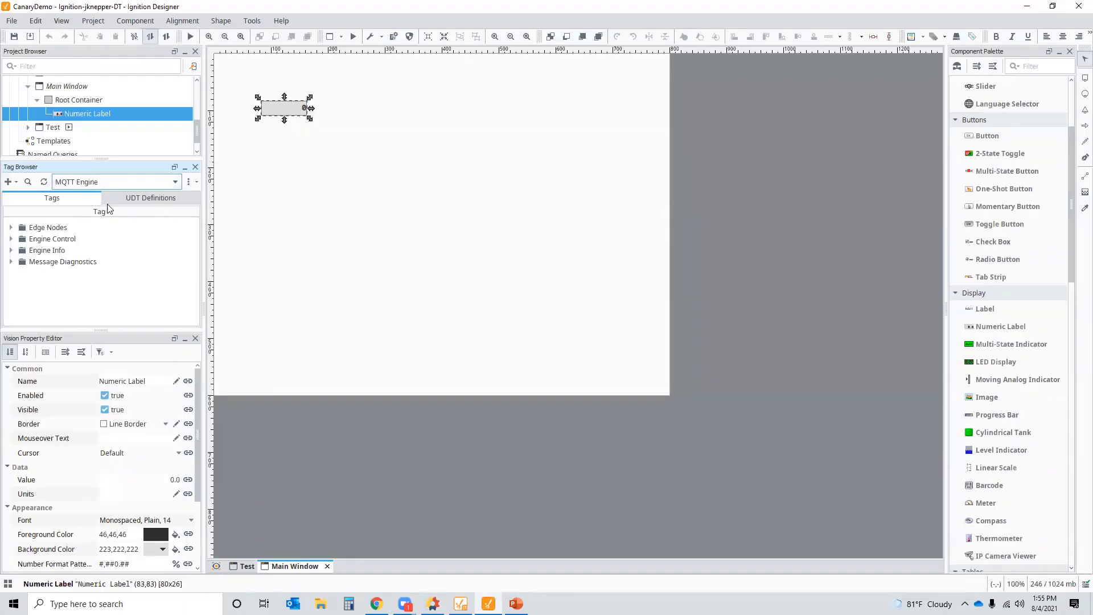
left_click(126, 182)
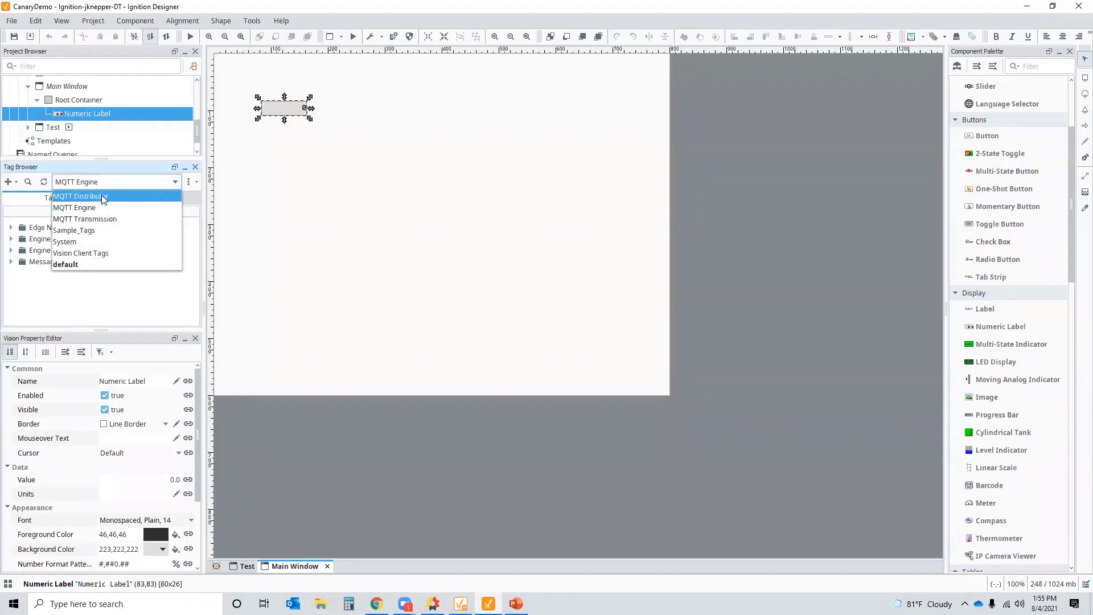
left_click(101, 195)
left_click(99, 187)
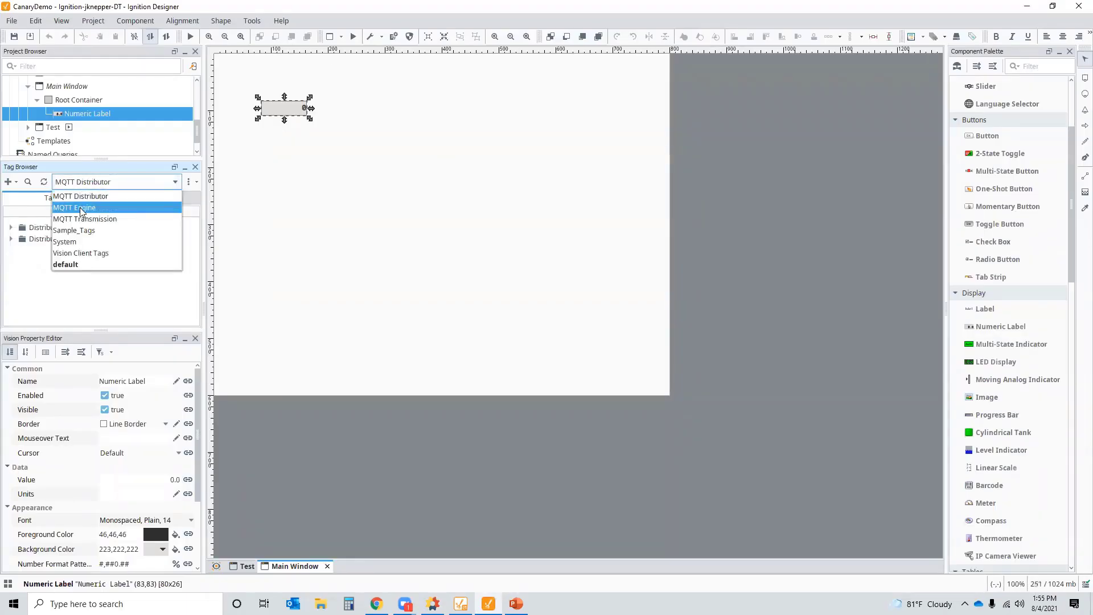
left_click(85, 207)
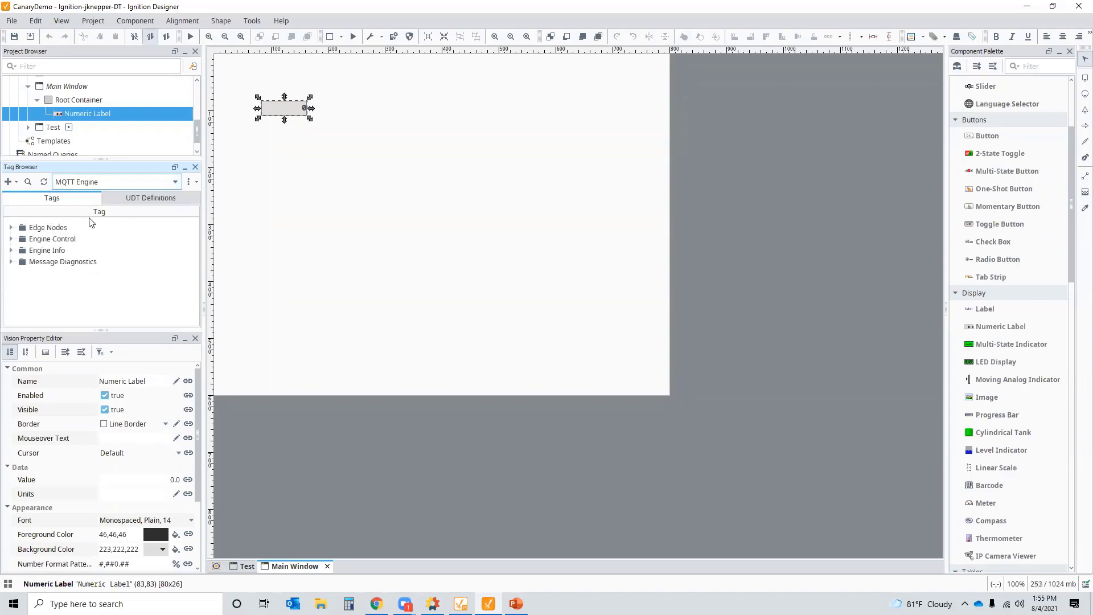
- Expand Edge Nodes > Canary > Publishing > Service > Roadshow - Water District > CanaryWater
left_click(10, 227)
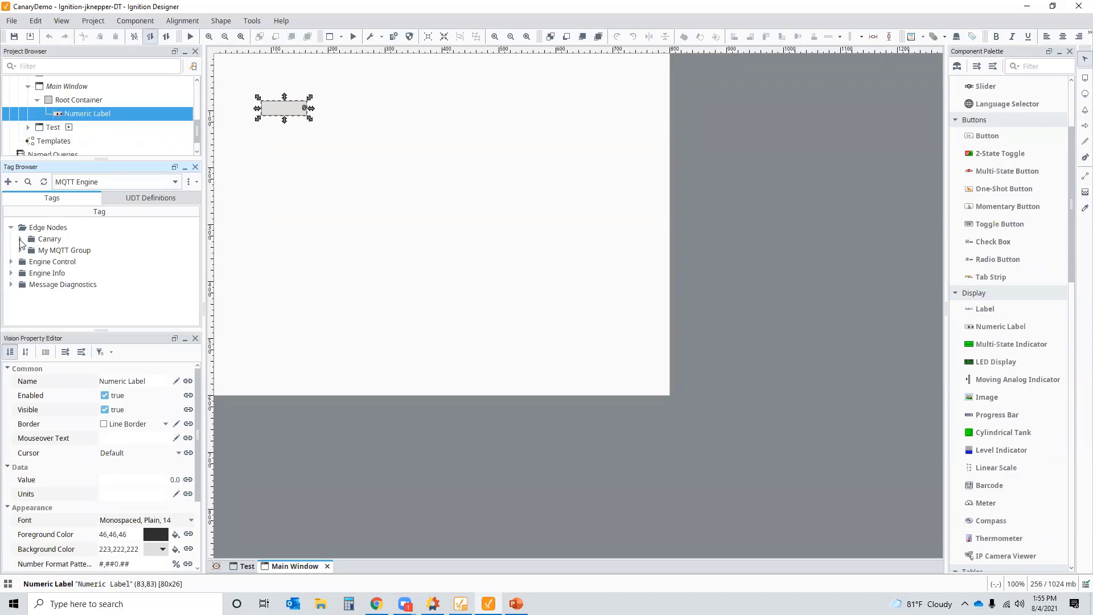
left_click(20, 238)
left_click(29, 250)
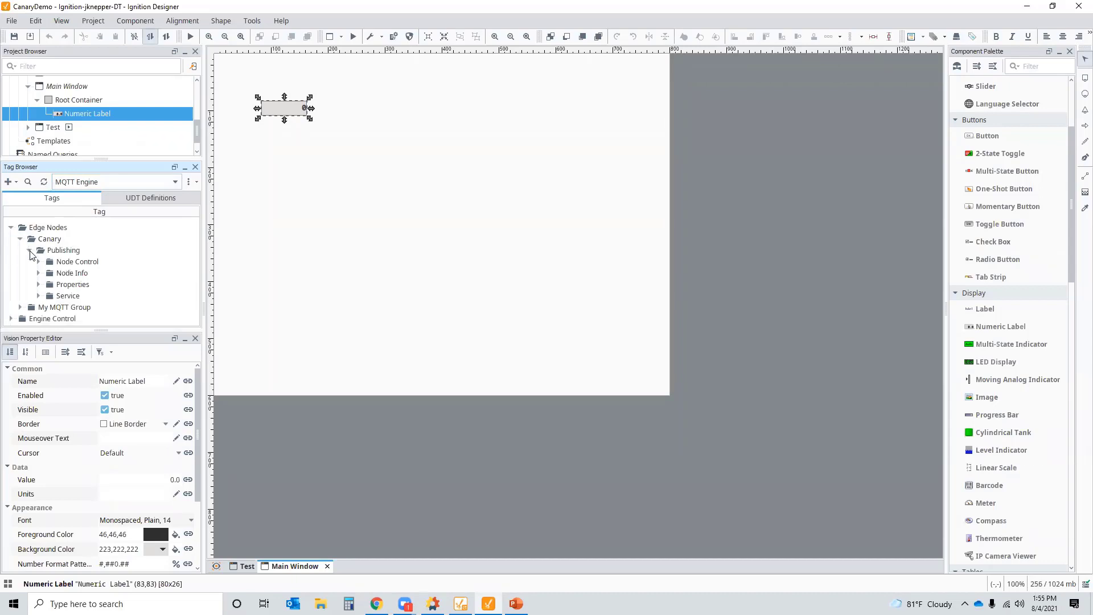
left_click(38, 296)
scroll(131, 249, "down", 2)
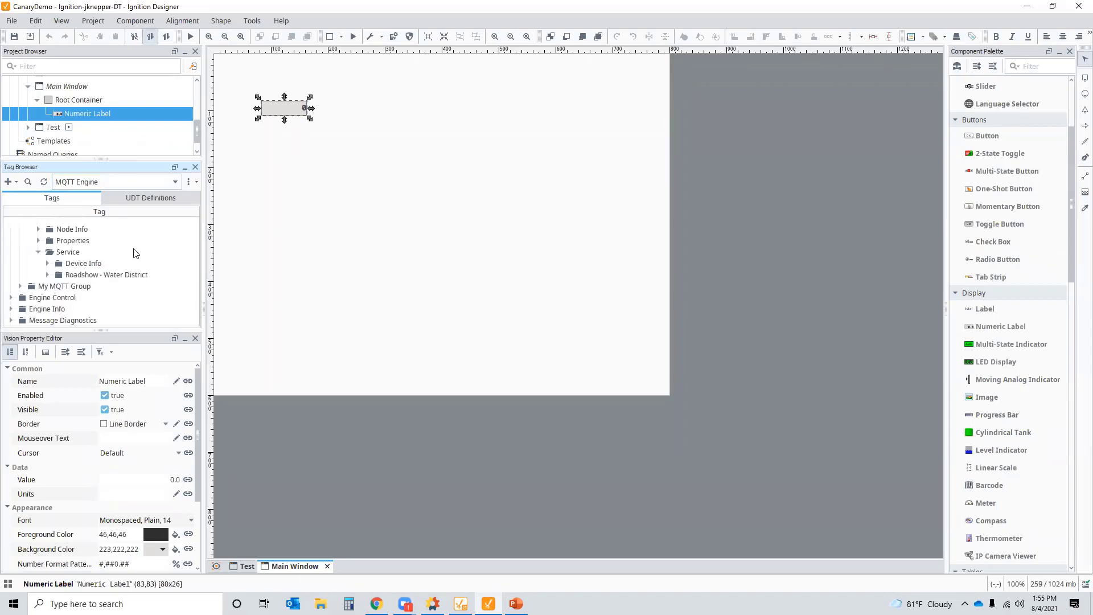
left_click(48, 275)
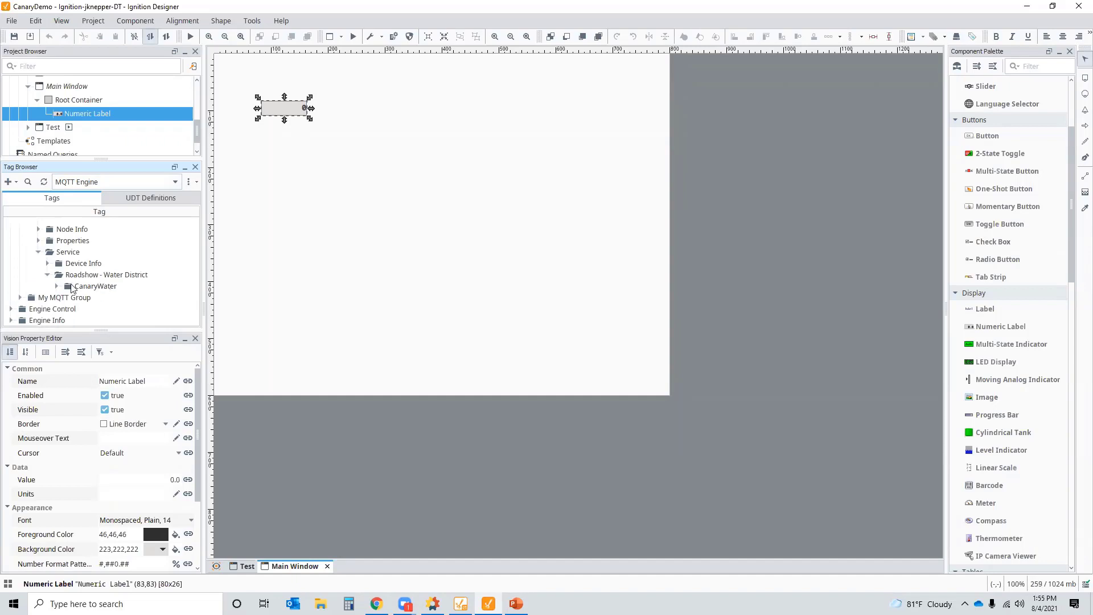
left_click(56, 286)
- Expand Comal > Station01 > Pump01 and select the Vibration30mAvg_calc tag
scroll(101, 278, "down", 3)
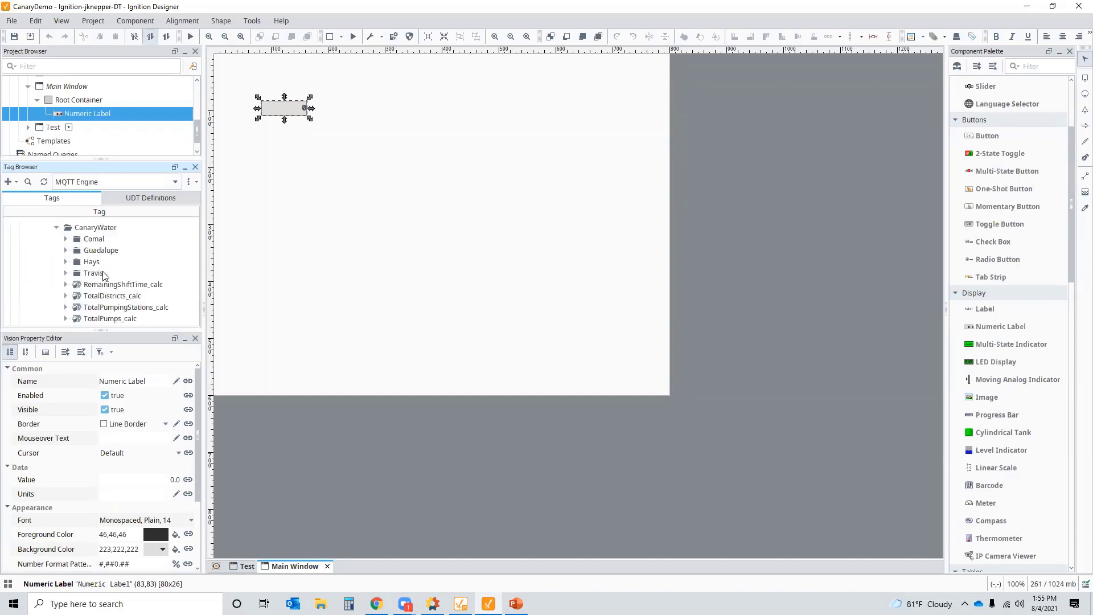
left_click(65, 238)
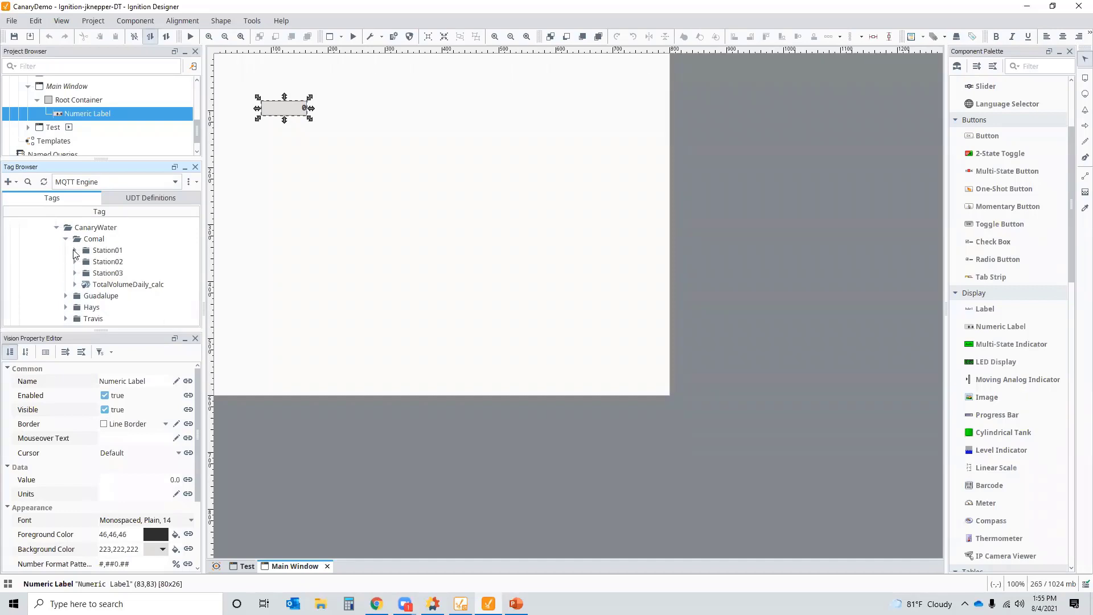
left_click(75, 250)
scroll(130, 267, "down", 1)
scroll(131, 267, "up", 1)
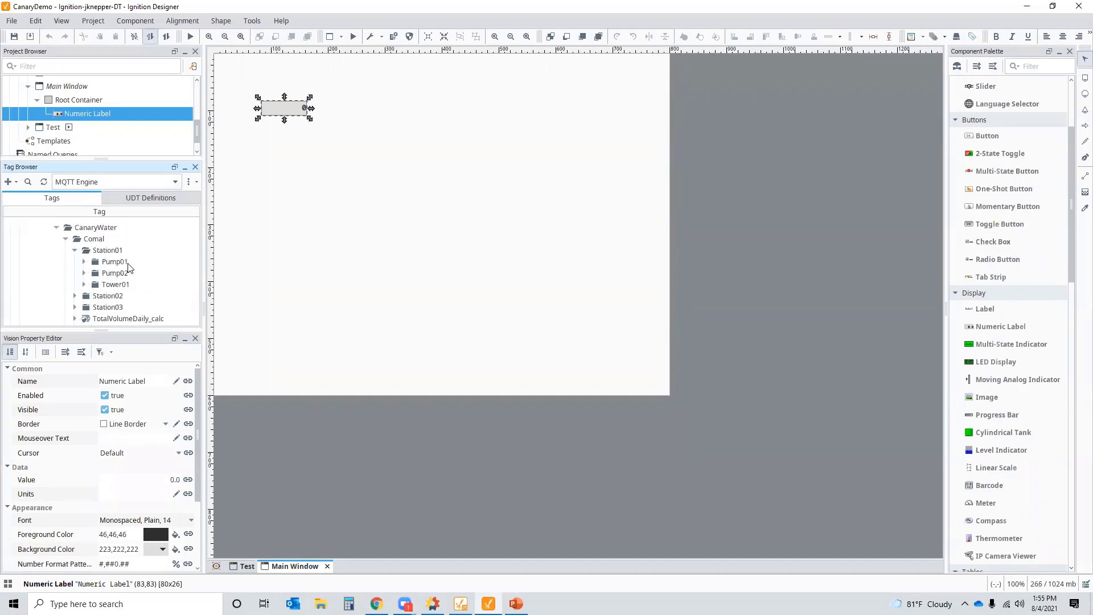
left_click(85, 262)
scroll(145, 275, "down", 4)
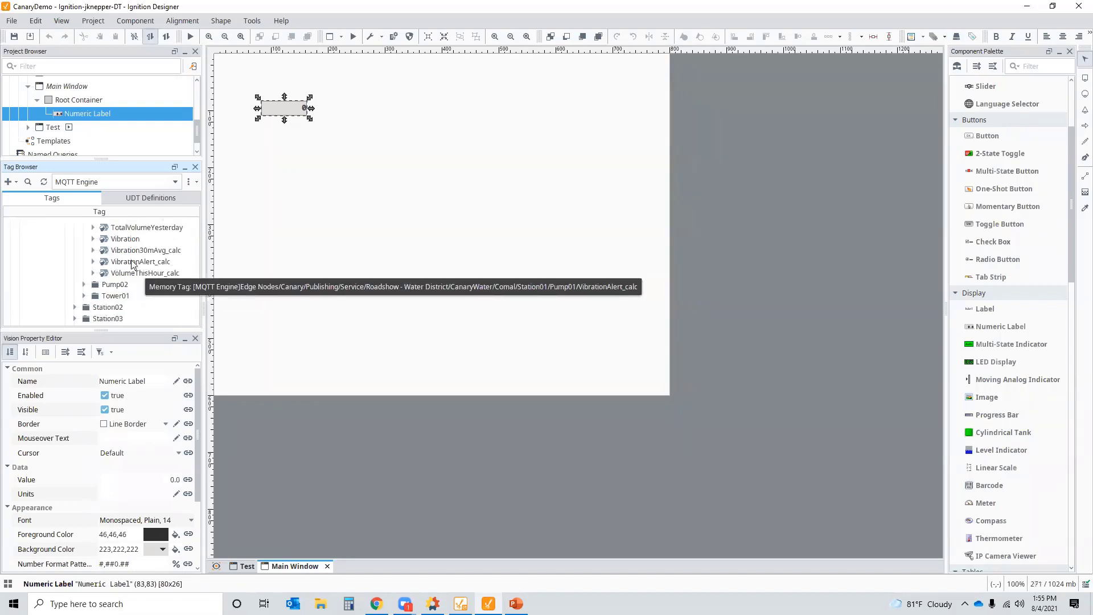
left_click(121, 251)
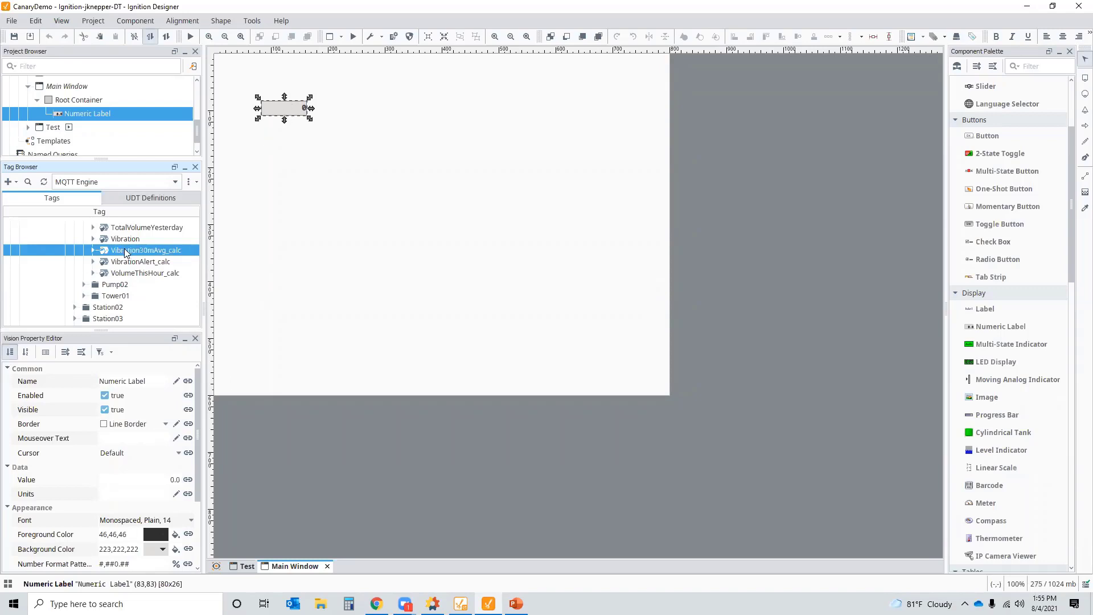
- Bind the Numeric Label to Vibration30mAvg_calc, format it #,##0.####, and resize it to show 0.0112
left_click_drag(122, 251, 352, 129)
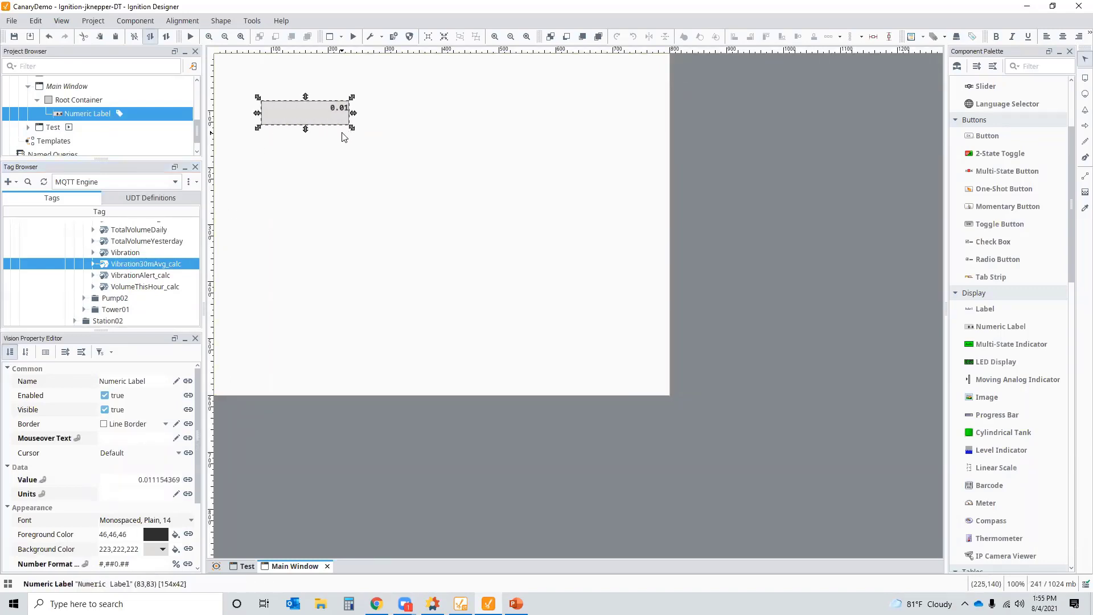
left_click(139, 566)
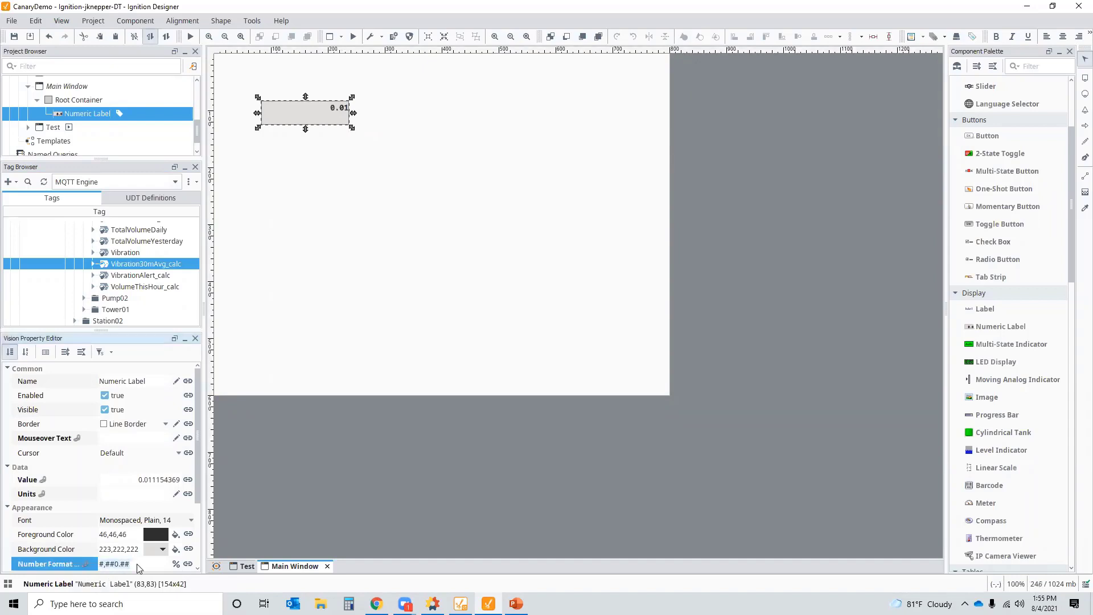
type("##")
key("Return")
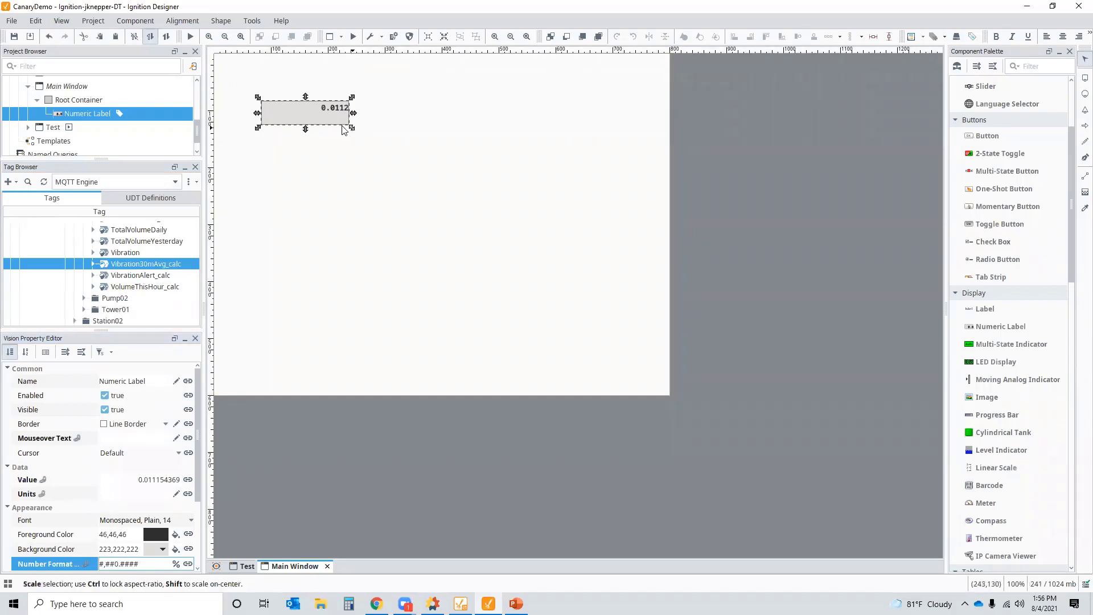
left_click_drag(344, 128, 312, 118)
left_click(363, 155)
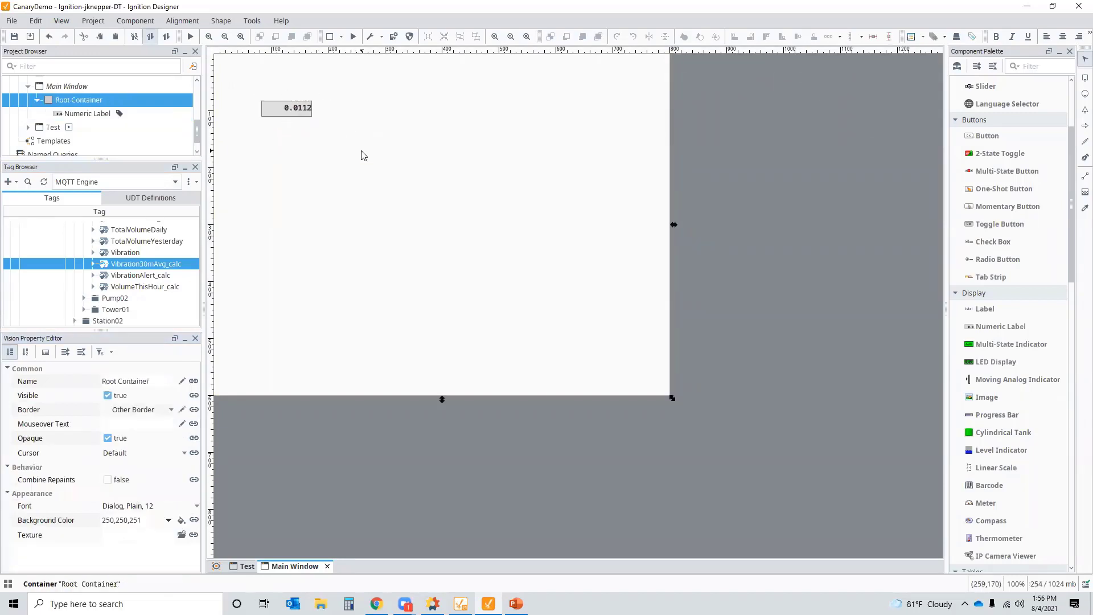